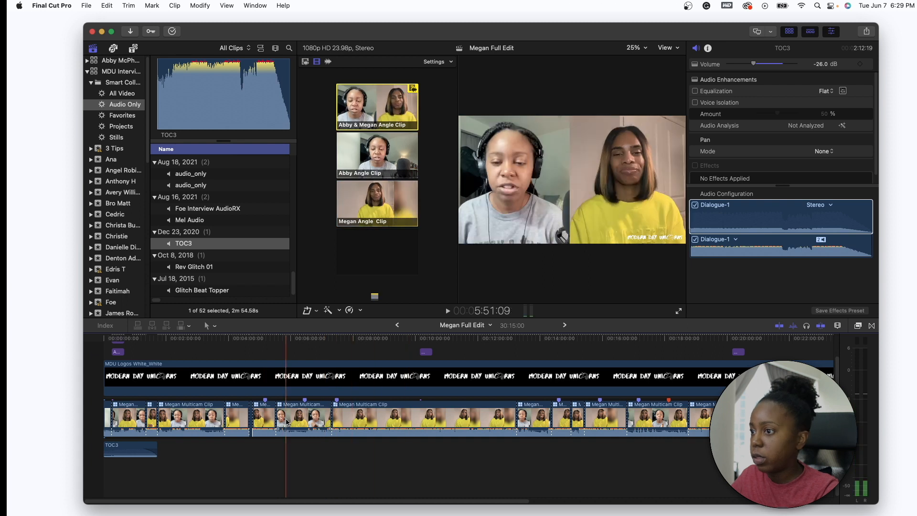
Duplicate the two multicam clips at about 5 and 6 minutes directly beneath the primary storyline and disable the copies.
drag(260, 418, 264, 444)
drag(302, 419, 297, 449)
key(v)
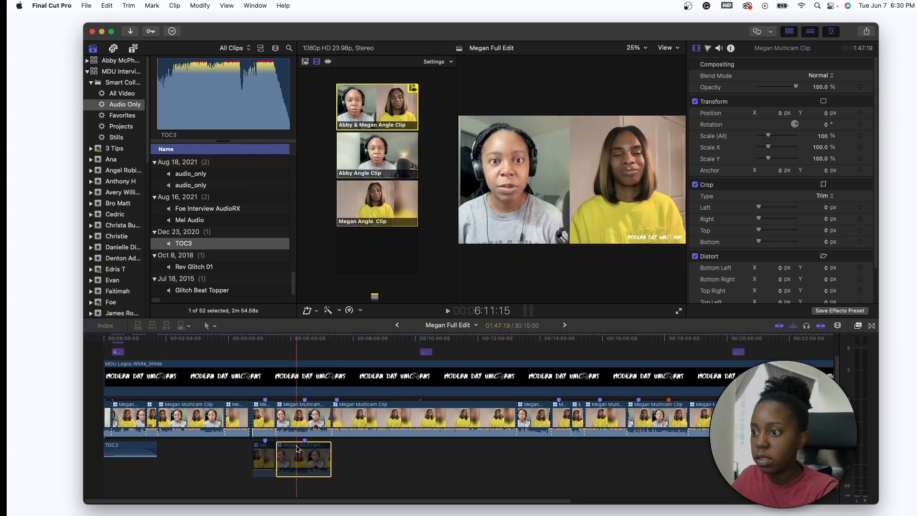
Split the long multicam clip at 8:13:23 and duplicate its short first segment beneath the primary storyline.
click(362, 411)
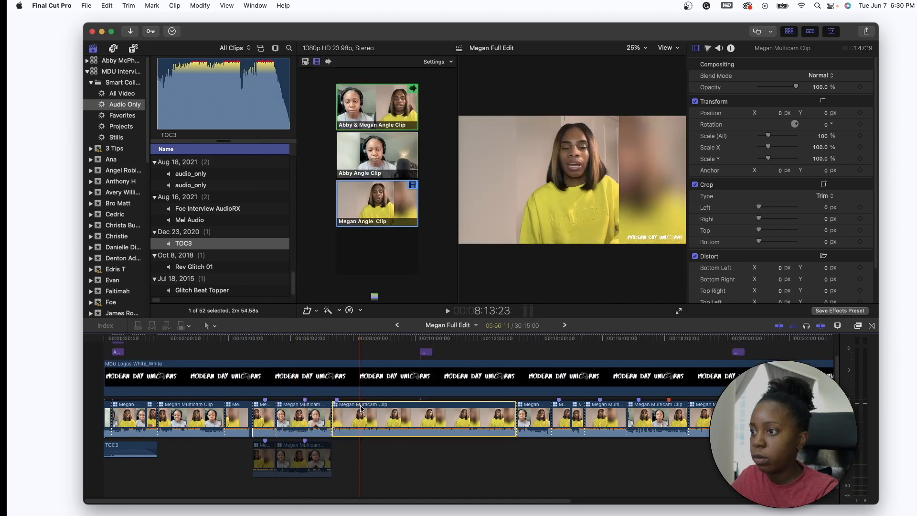
key(super+b)
click(347, 414)
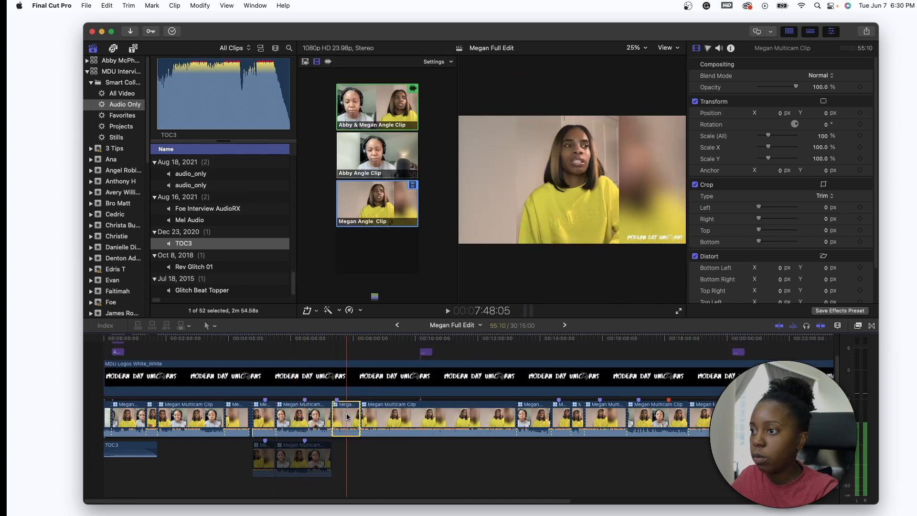
drag(347, 417, 347, 452)
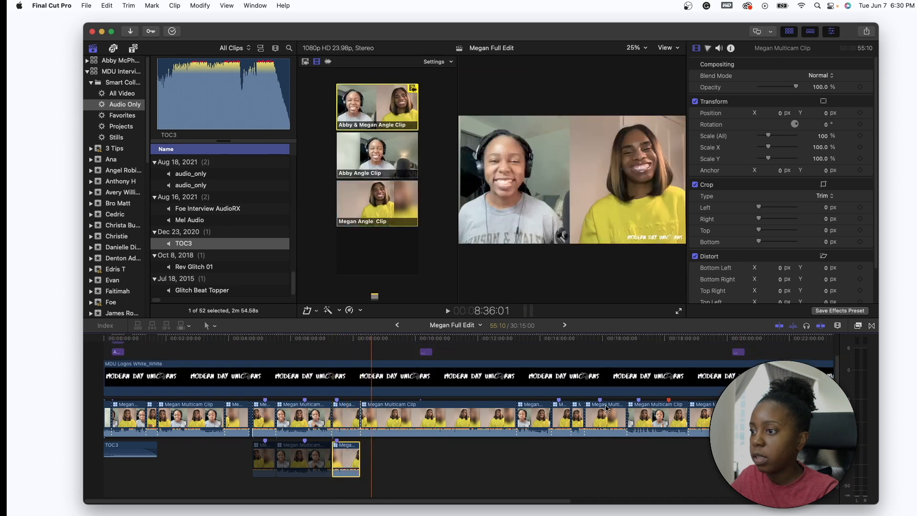
Place disabled copies of the marked multicam clips at about 14:30 and 16:00 beneath the primary storyline.
drag(563, 421, 566, 449)
scroll(566, 449, right, 3)
click(528, 419)
drag(531, 420, 533, 441)
scroll(533, 441, right, 3)
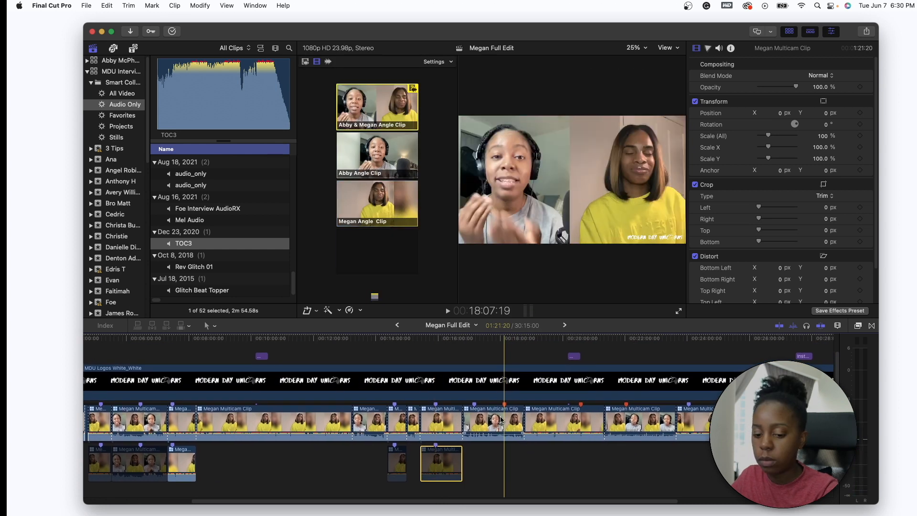
Duplicate the multicam clips at about 18:07 and 20:10 beneath the primary storyline and disable both copies.
drag(504, 446, 504, 443)
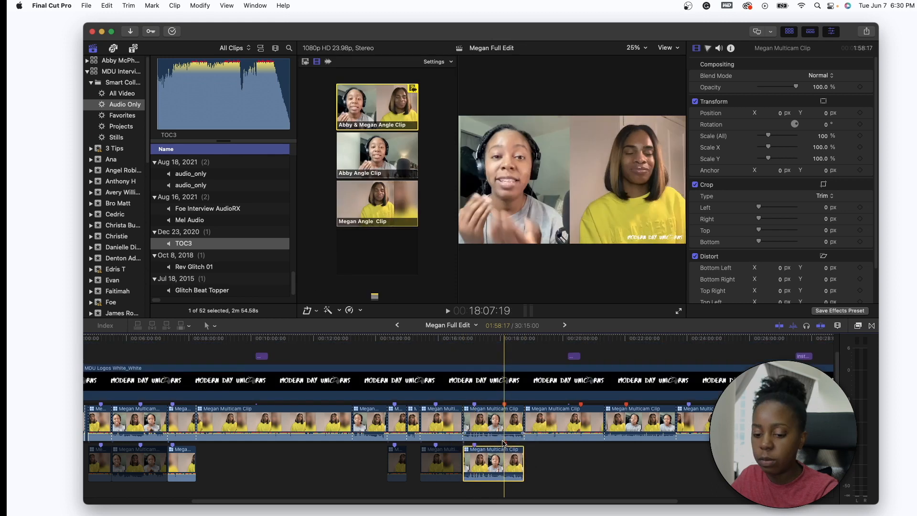
key(v)
scroll(501, 435, right, 3)
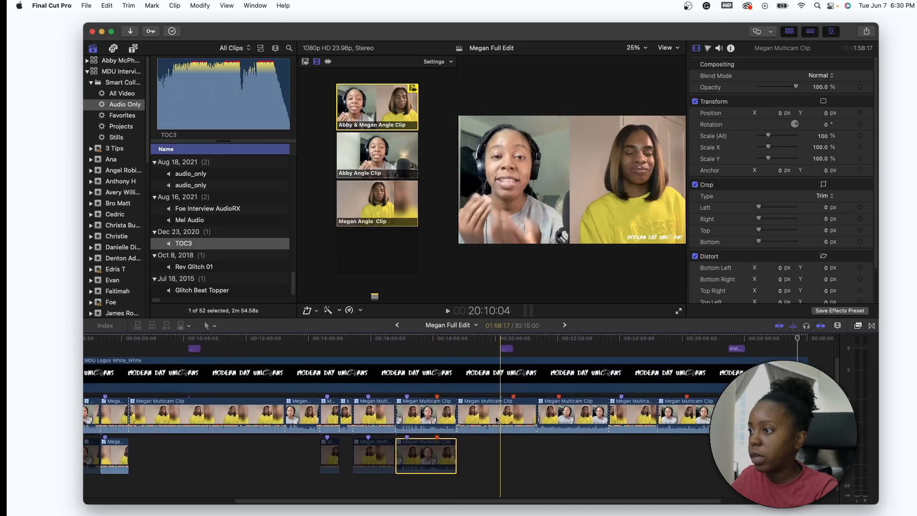
drag(495, 418, 498, 442)
key(v)
scroll(499, 442, right, 3)
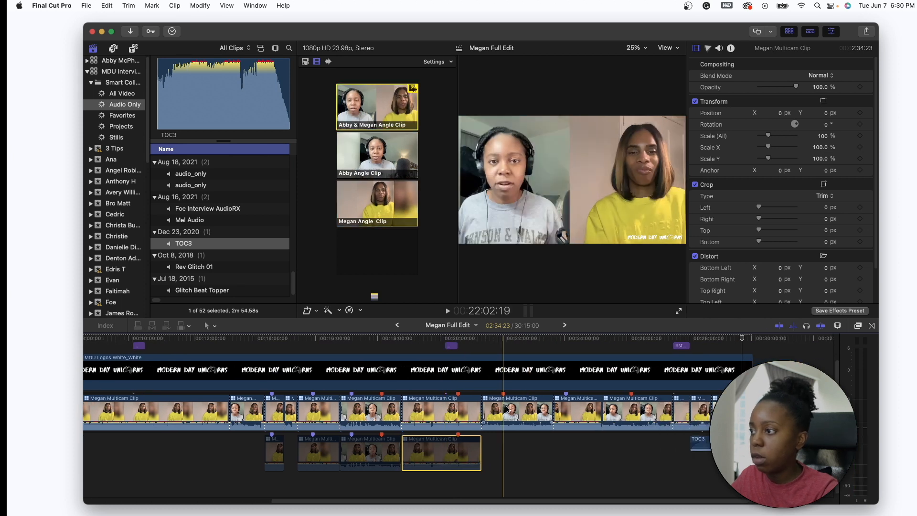
Add disabled copies of the three multicam clips at about 22:15, 24:19 and 26:08 beneath the primary storyline.
drag(507, 409, 511, 437)
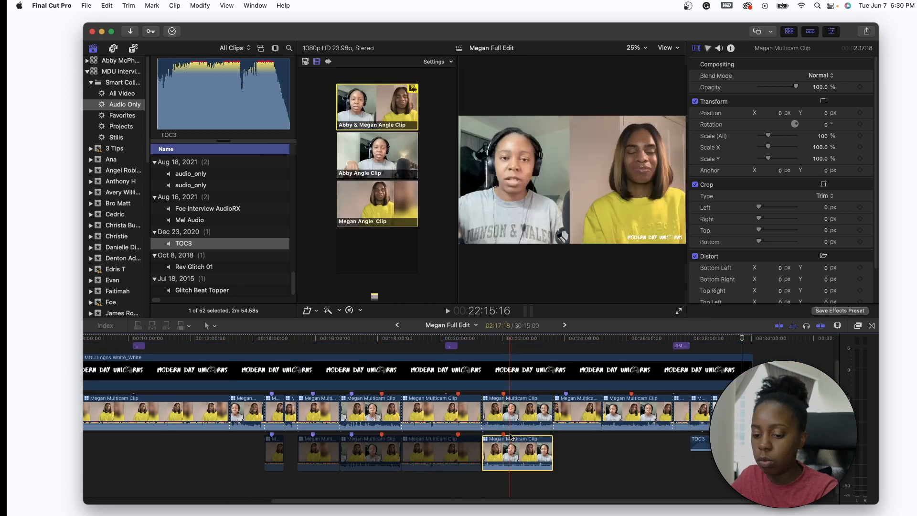
key(v)
scroll(525, 425, right, 2)
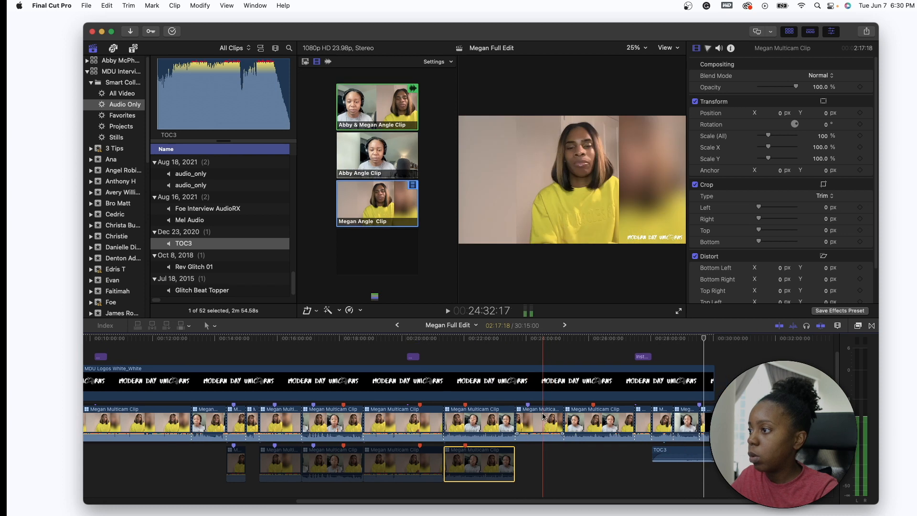
drag(537, 420, 537, 446)
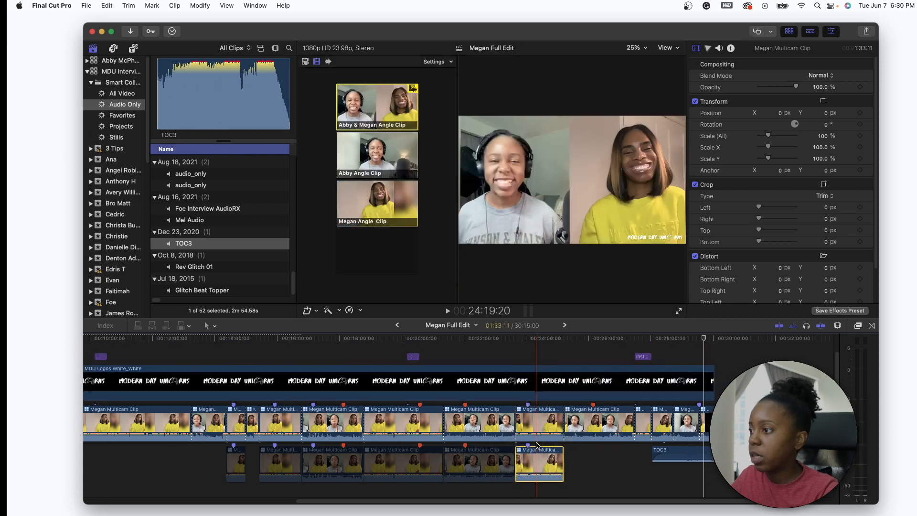
key(v)
scroll(538, 445, right, 3)
click(542, 414)
drag(541, 414, 542, 431)
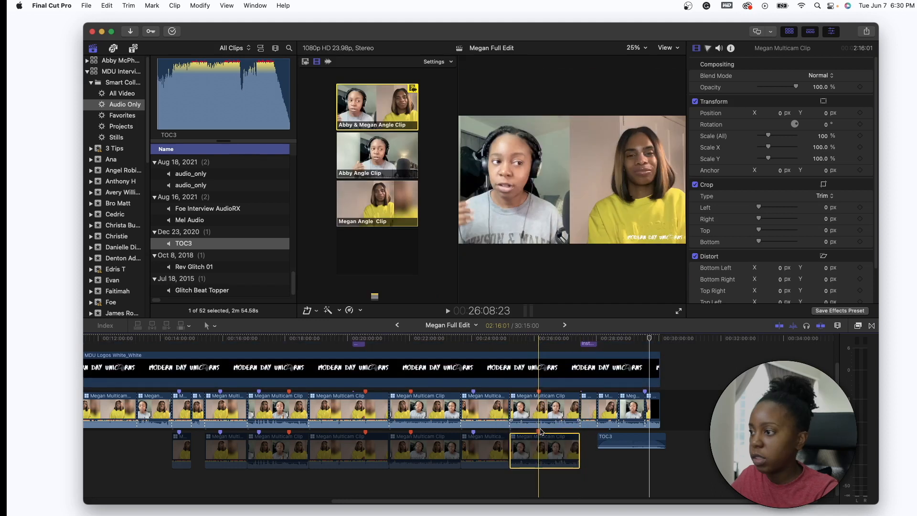
Disable the copy of the split segment beneath the primary storyline at about 7:40.
key(super+minus)
key(super+minus)
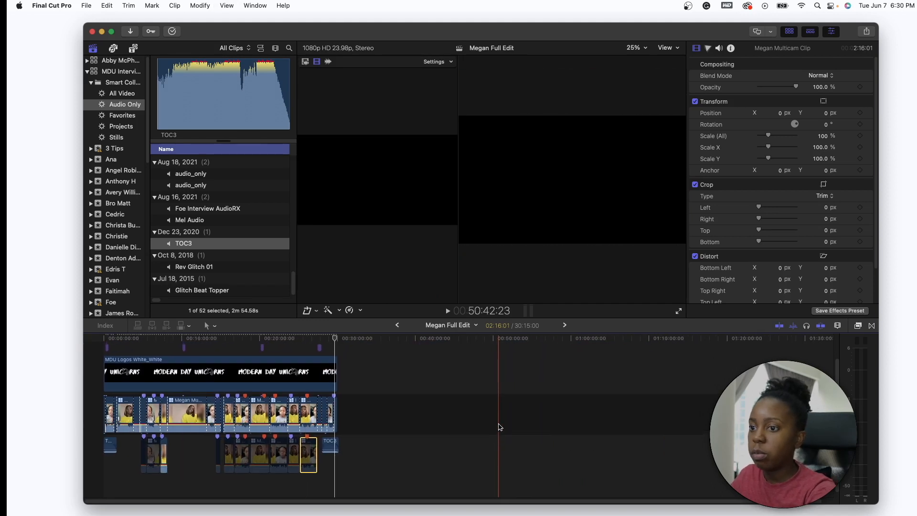
key(super+equal)
key(super+equal)
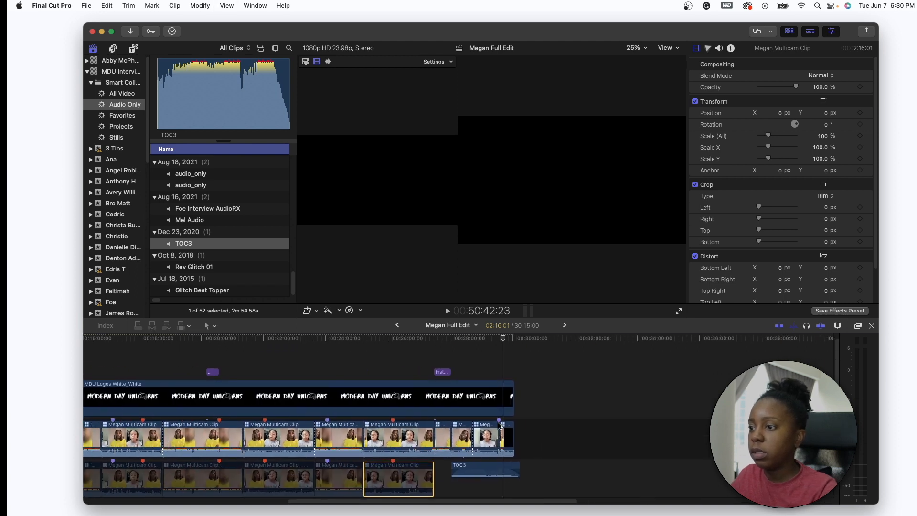
scroll(499, 426, left, 5)
click(321, 453)
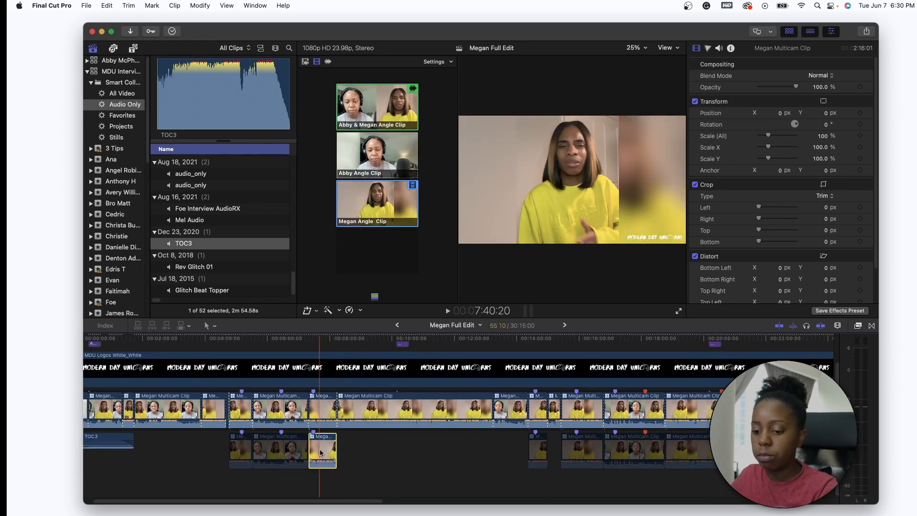
key(v)
Select all ten duplicated clips beneath the primary storyline.
scroll(420, 469, right, 5)
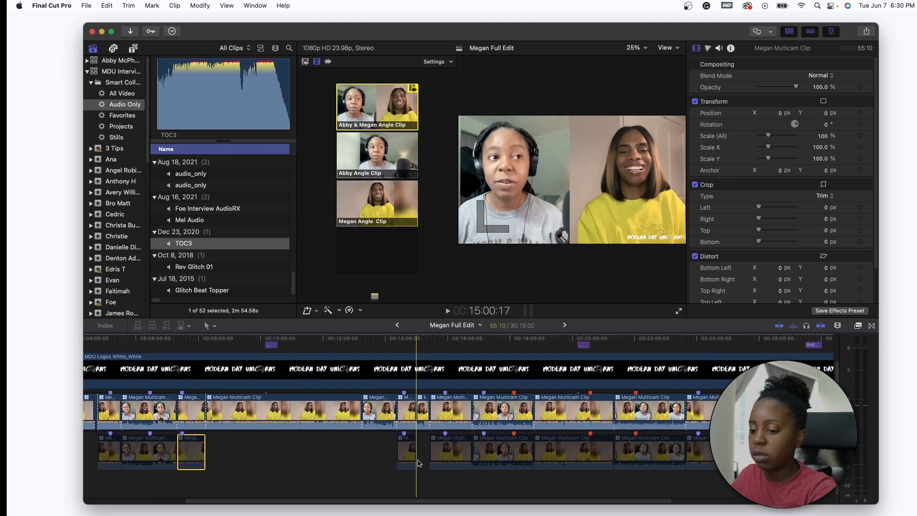
key(super+minus)
drag(547, 467, 237, 452)
click(292, 469)
key(super+4)
drag(158, 435, 522, 467)
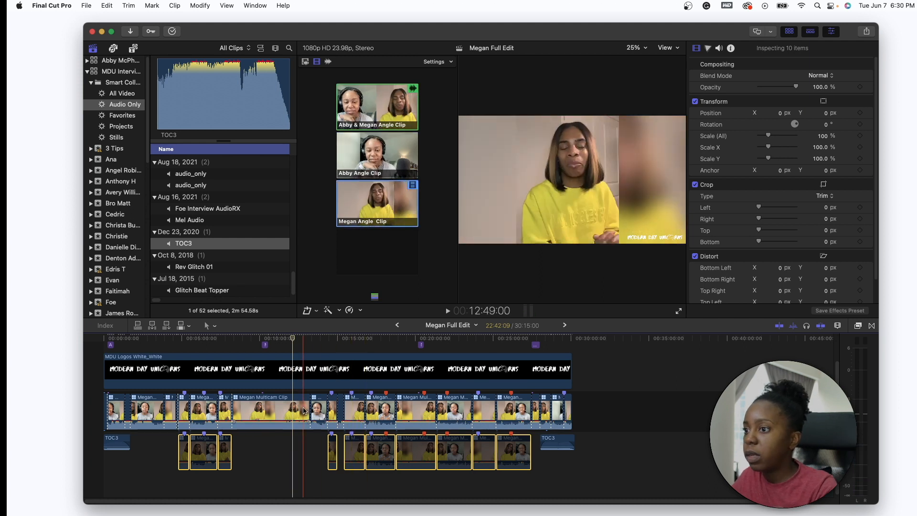
Open the host's angle inside the long multicam clip and inspect its two source segments.
double_click(273, 405)
double_click(272, 414)
click(403, 415)
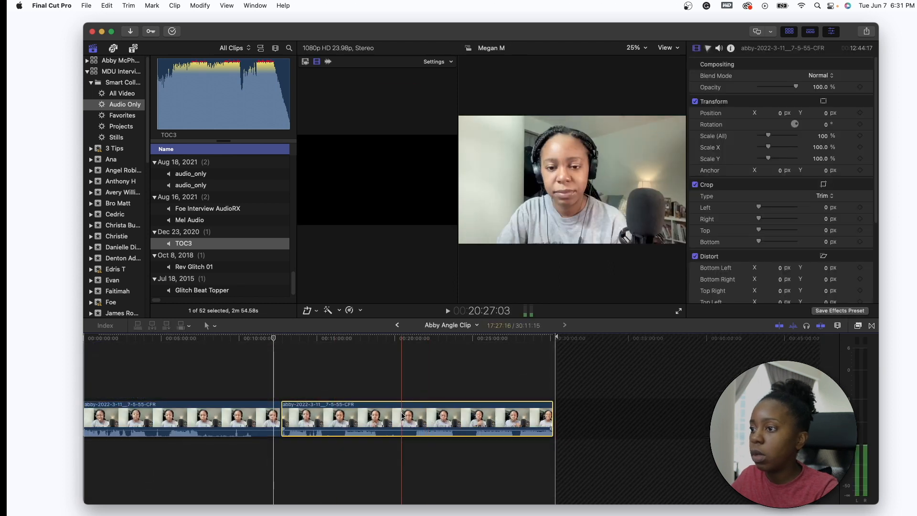
click(254, 418)
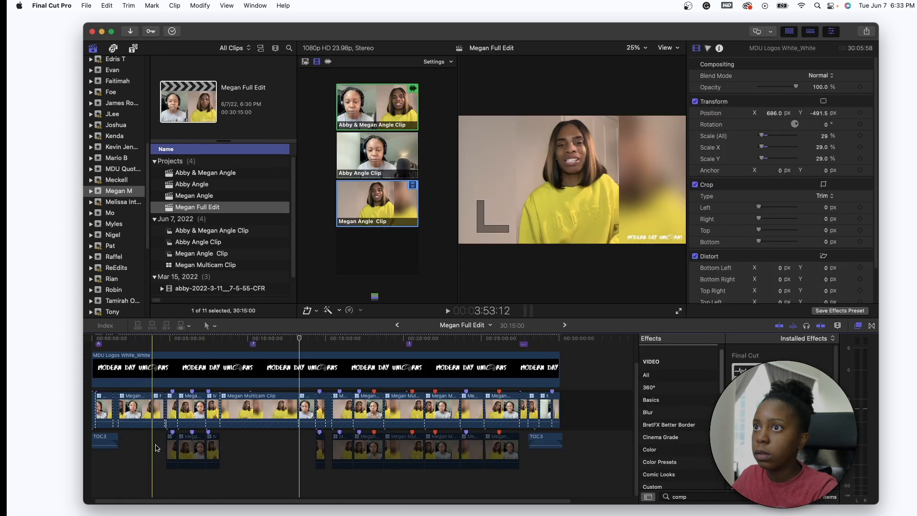
Copy the ten disabled clips and create a Vertical 1080x1920 project named with the guest's first name plus "Social Post".
drag(154, 444, 520, 458)
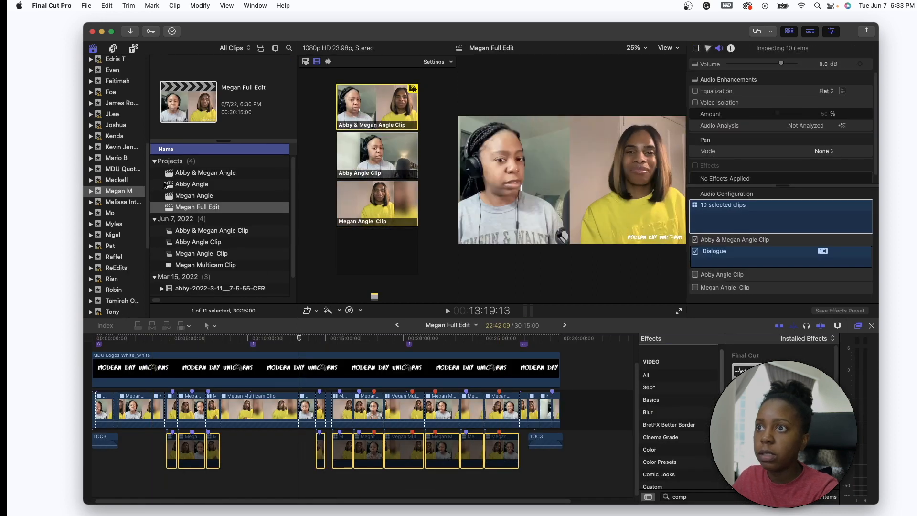
right_click(98, 193)
click(125, 207)
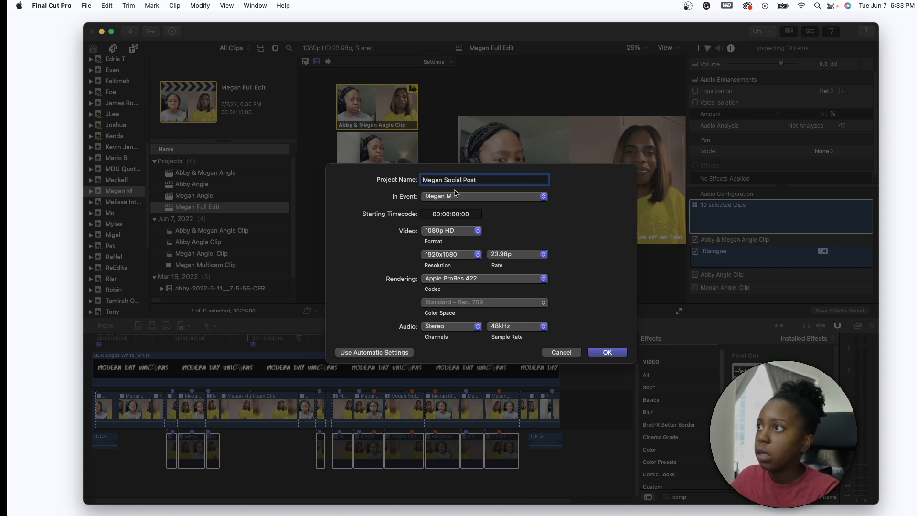
click(472, 229)
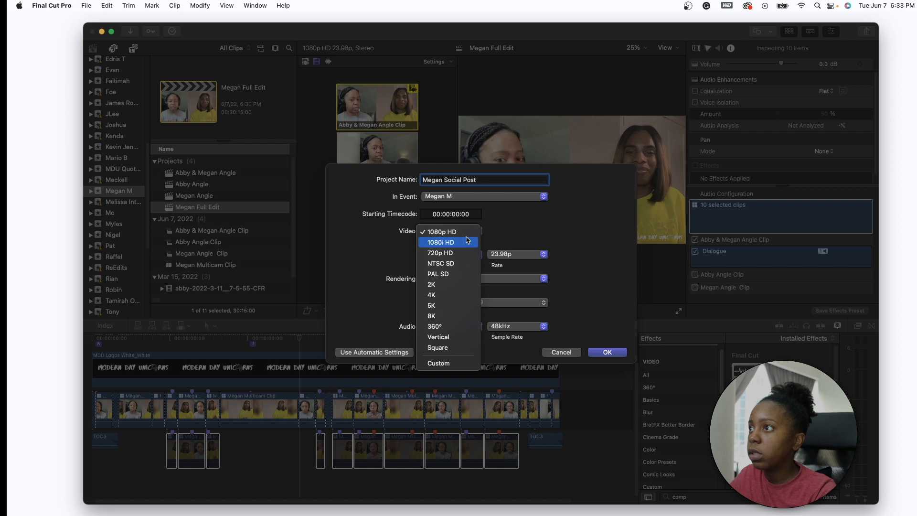
click(446, 337)
click(478, 255)
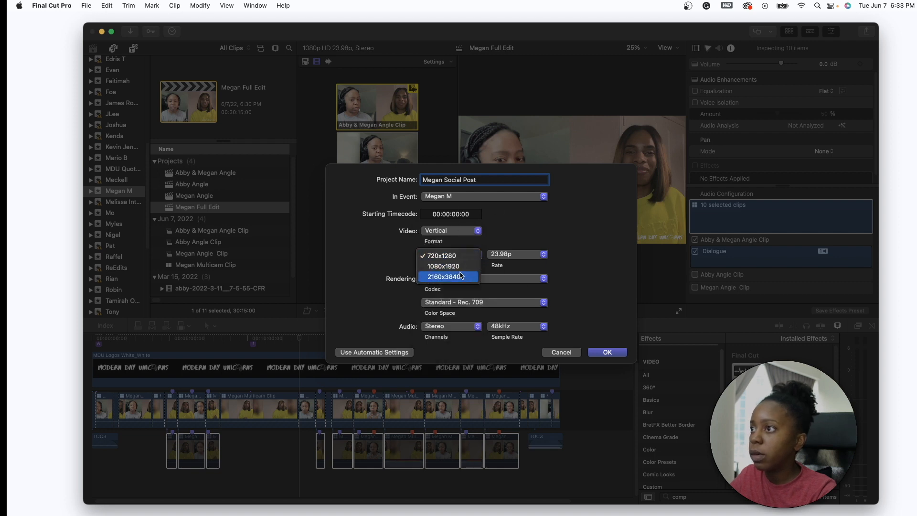
click(462, 267)
click(607, 354)
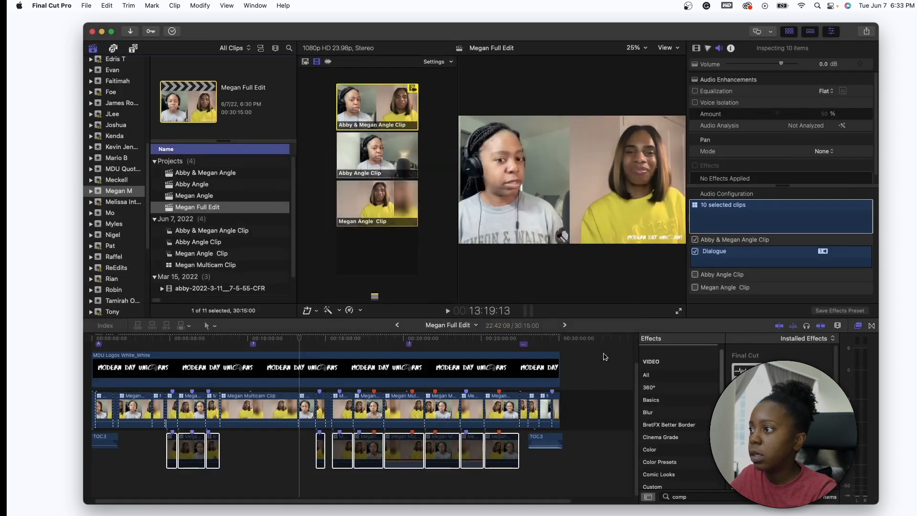
Paste the copied clips into the new vertical project and move them all above the gap to the timeline's start.
key(super+v)
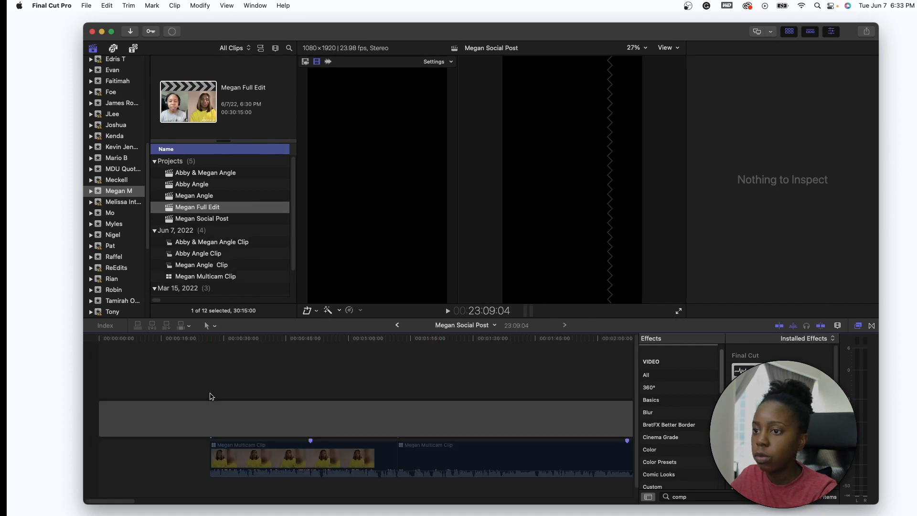
key(super+minus)
key(super+minus)
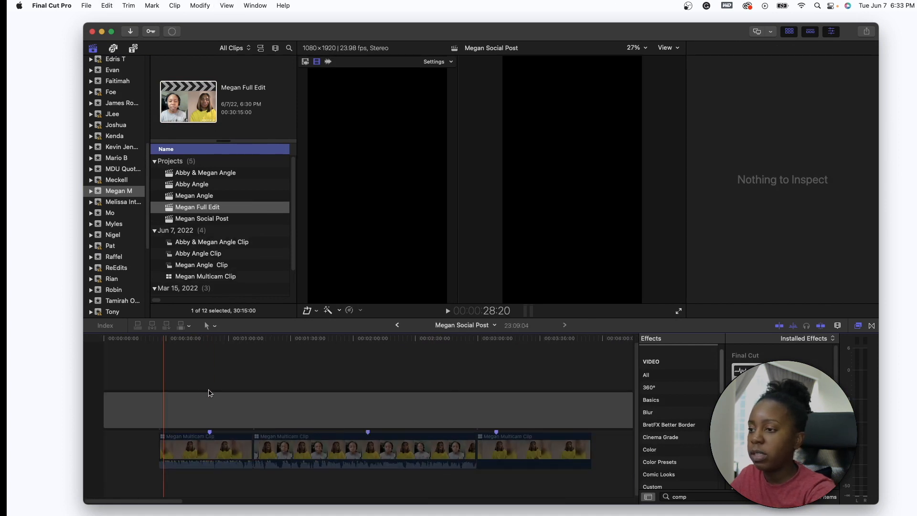
key(super+minus)
key(super+minus)
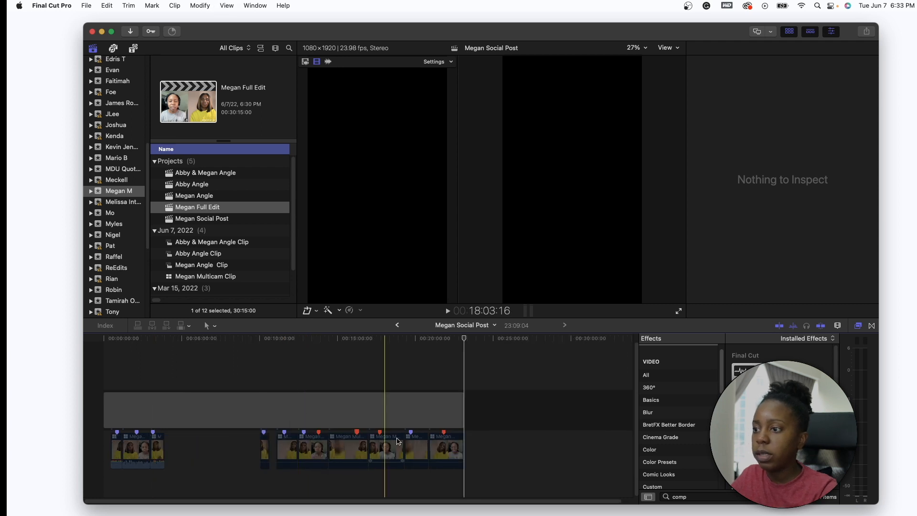
drag(477, 458, 102, 362)
click(177, 362)
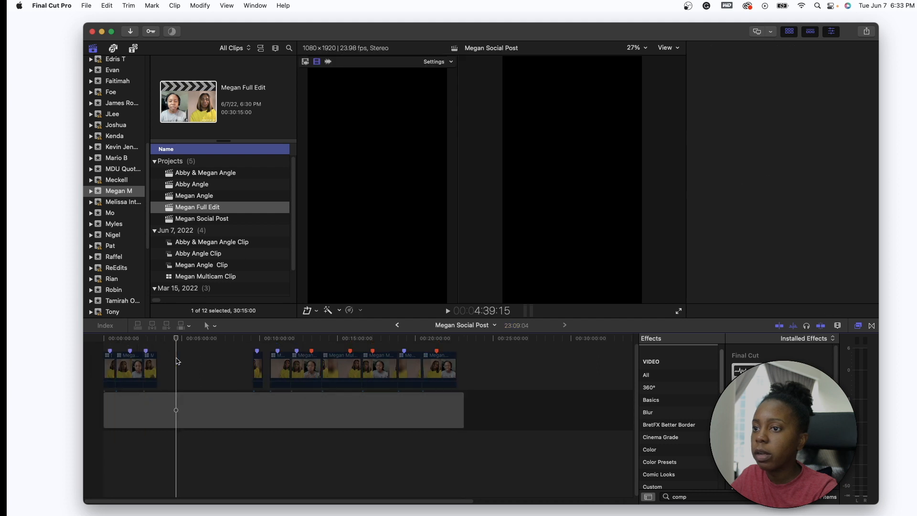
Select all the pasted clips above the gap and enable them.
key(super+equal)
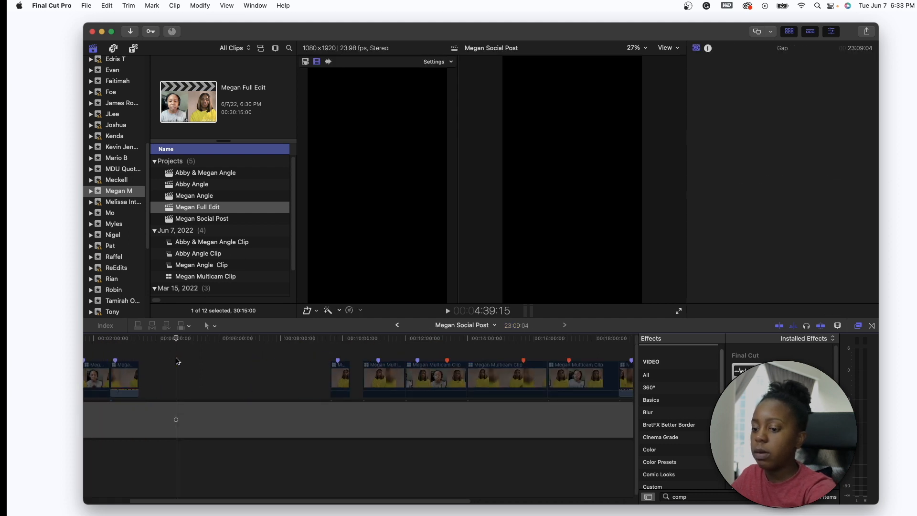
scroll(177, 373, left, 5)
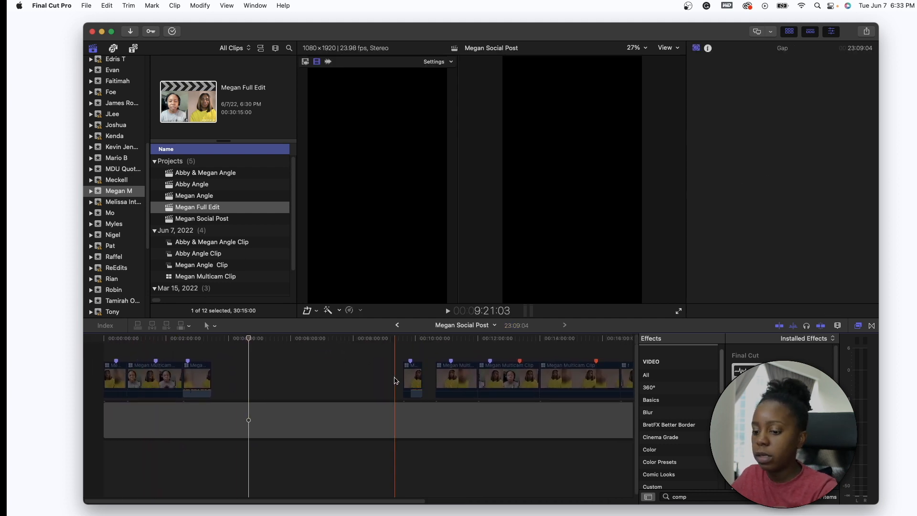
key(super+minus)
drag(549, 381, 74, 374)
click(191, 380)
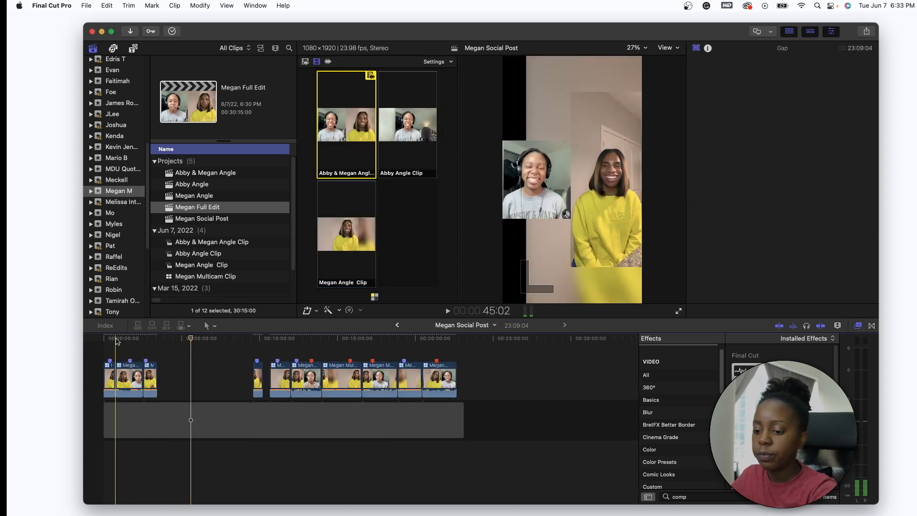
Scale the first multicam clip up to about 244% so the guest fills the vertical frame.
key(super+equal)
key(super+equal)
scroll(114, 345, left, 2)
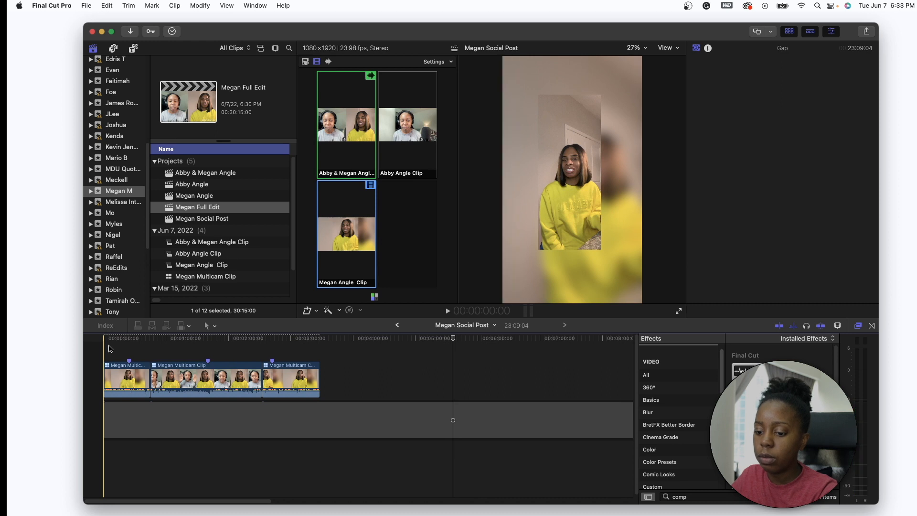
key(space)
key(space)
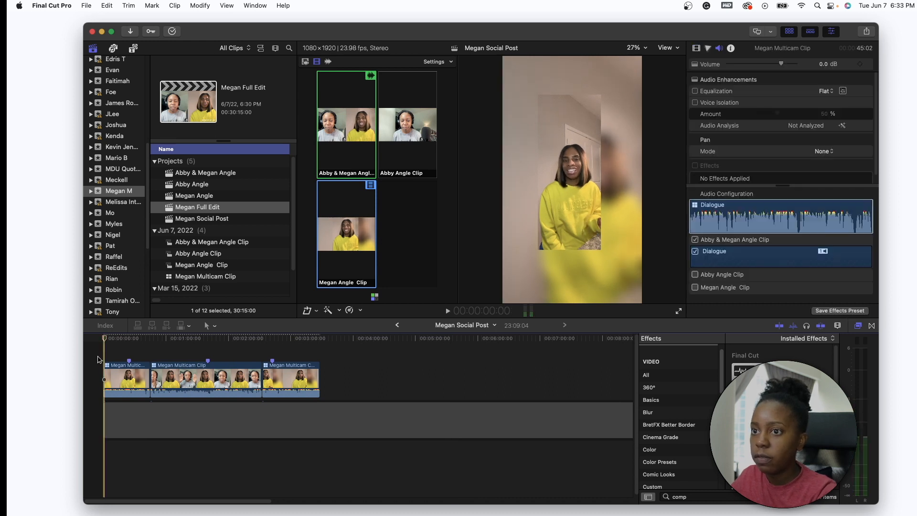
key(space)
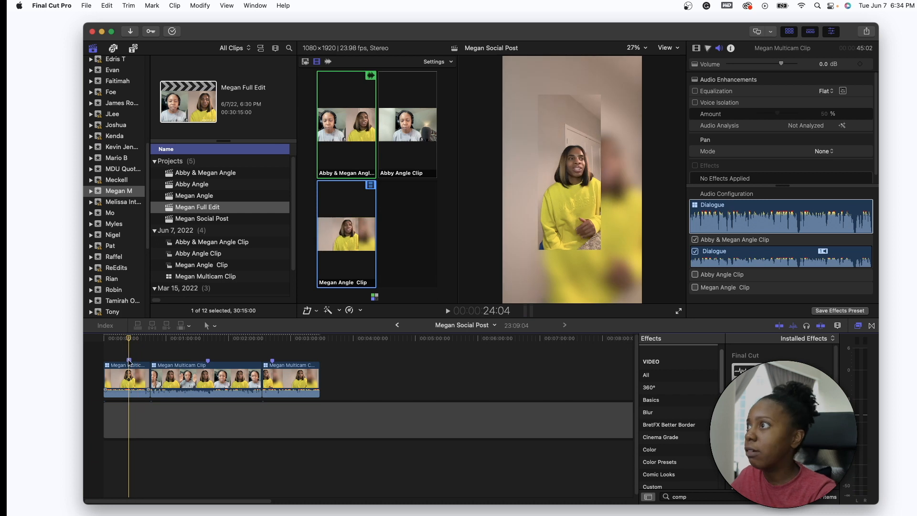
click(130, 375)
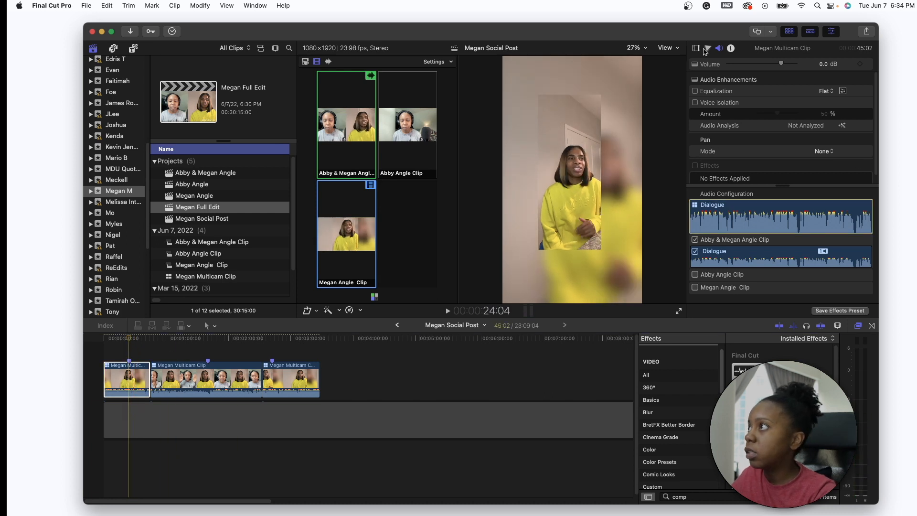
click(697, 48)
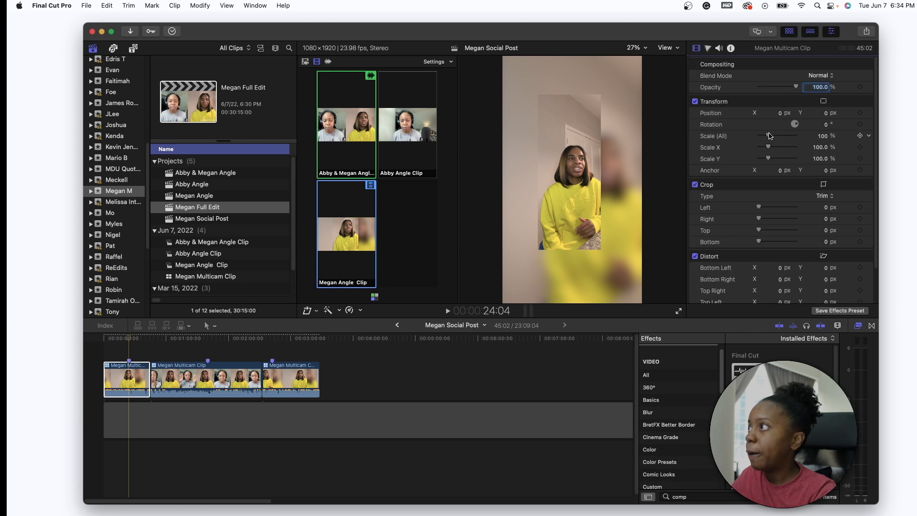
drag(771, 136, 785, 136)
Copy the enlarged first clip and paste only its Scale attribute onto the third clip.
click(126, 381)
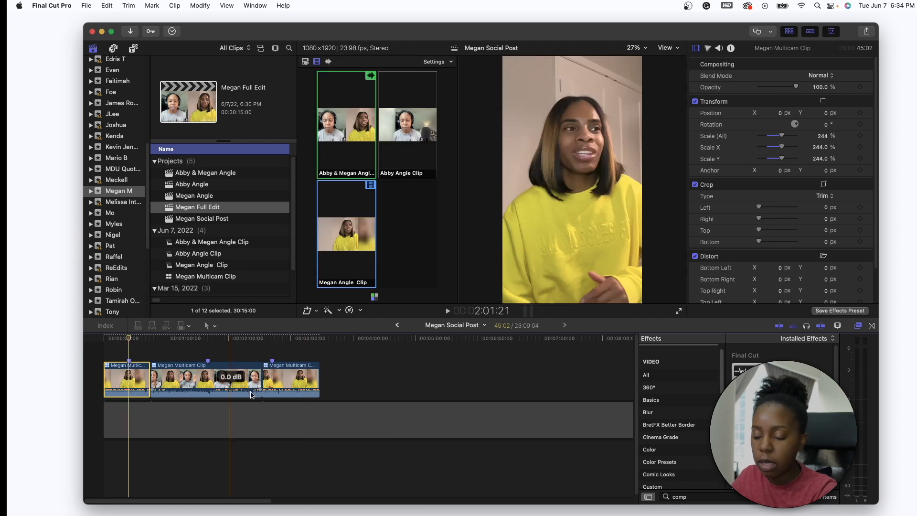
click(291, 345)
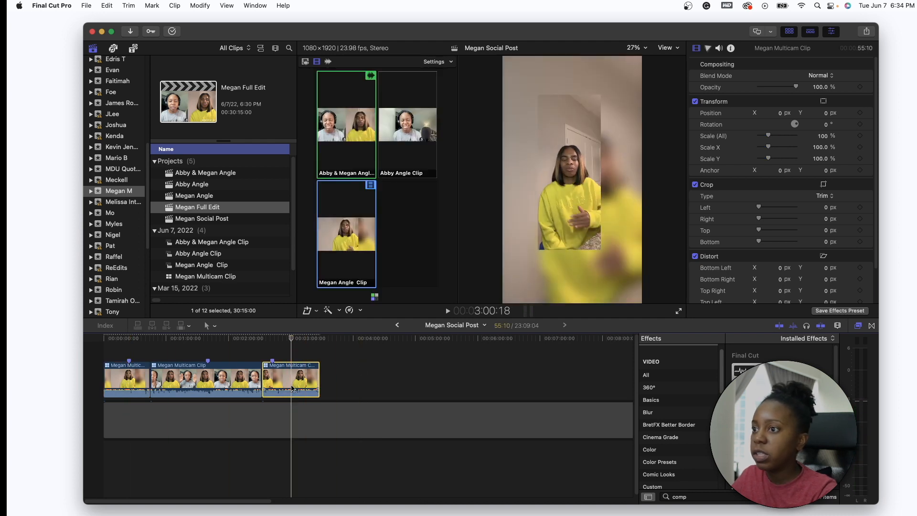
click(108, 6)
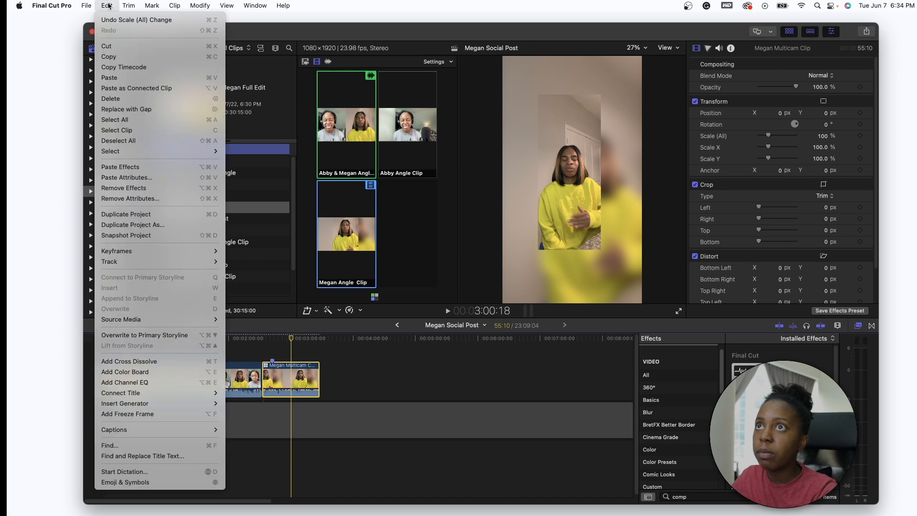
click(163, 180)
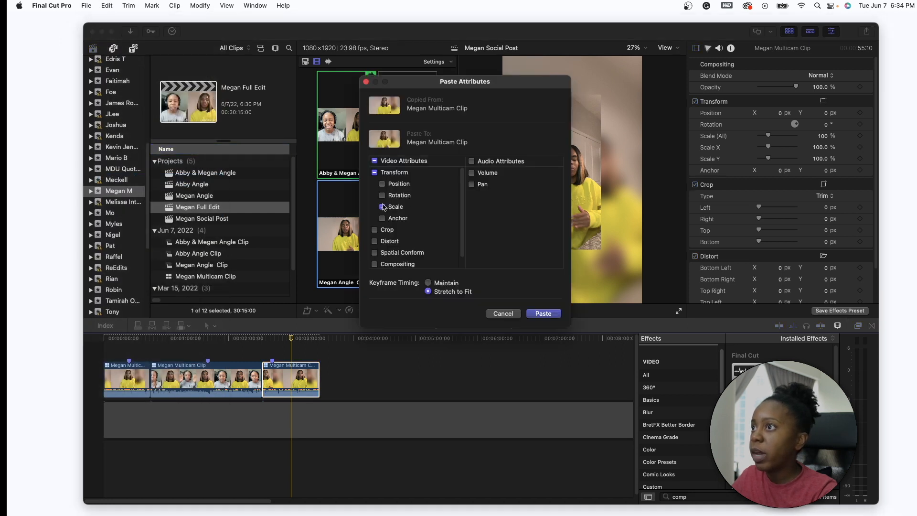
click(544, 314)
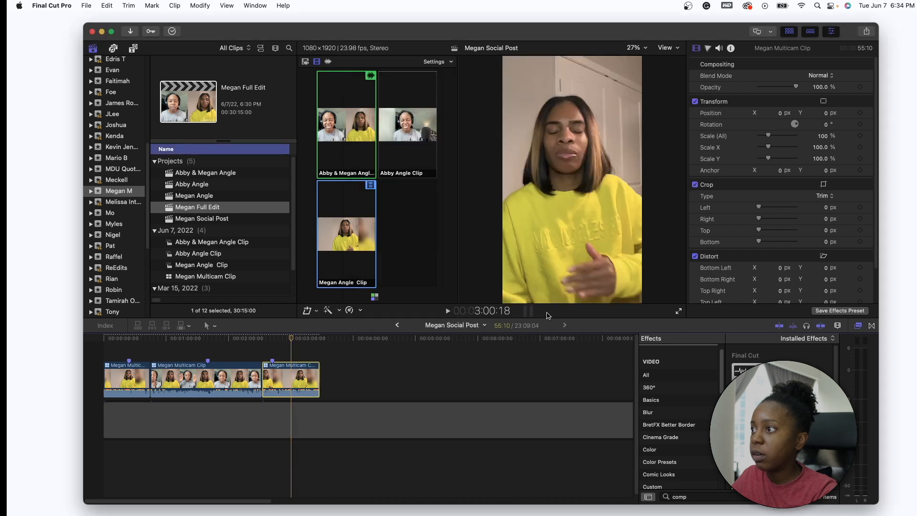
Select the four guest-angle clips in the second clip group and paste only the Scale attribute onto them.
scroll(393, 370, right, 10)
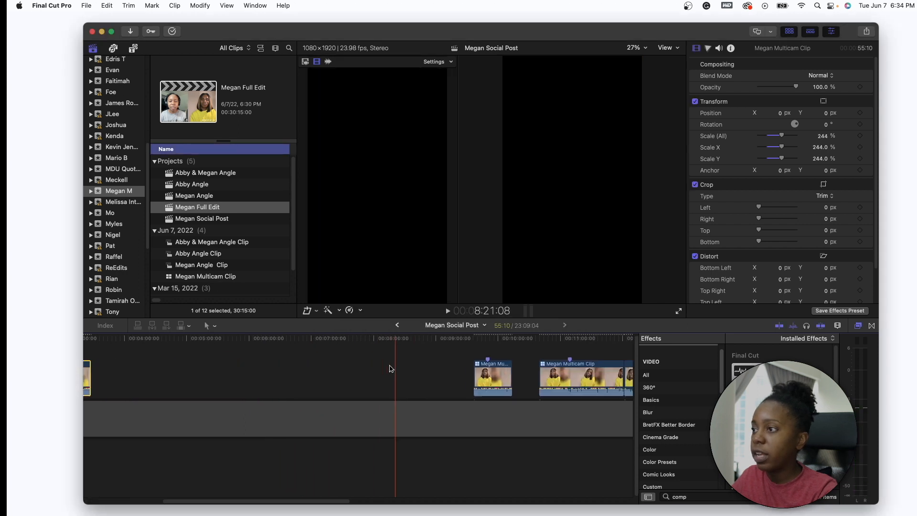
scroll(393, 370, right, 2)
key(super+minus)
scroll(392, 370, right, 4)
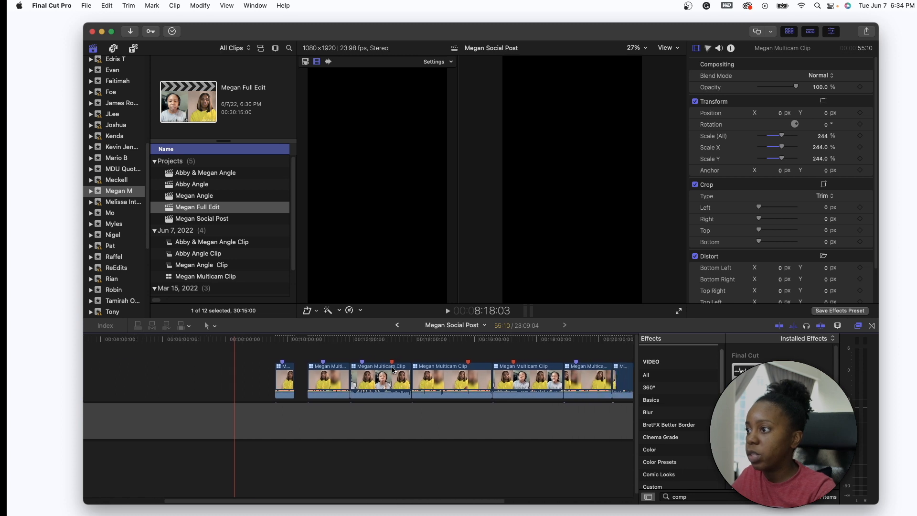
click(269, 382)
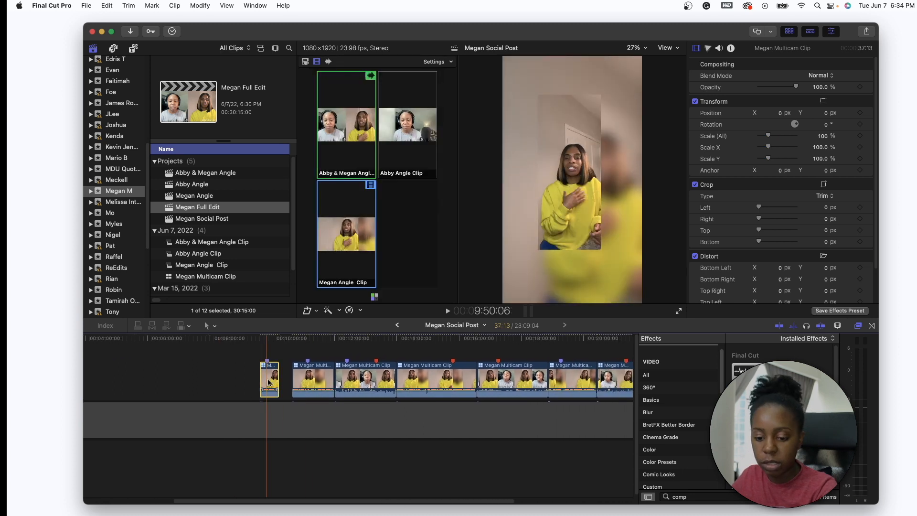
super+click(430, 378)
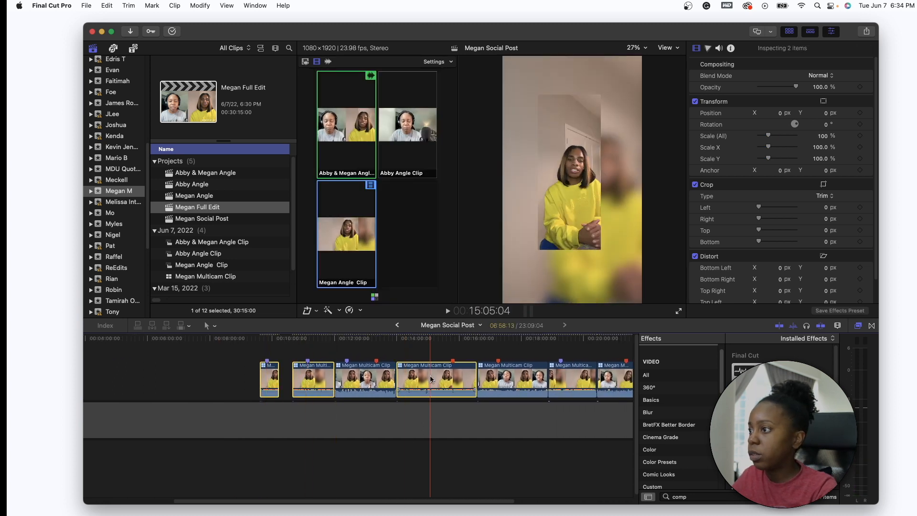
scroll(431, 379, right, 4)
super+click(479, 380)
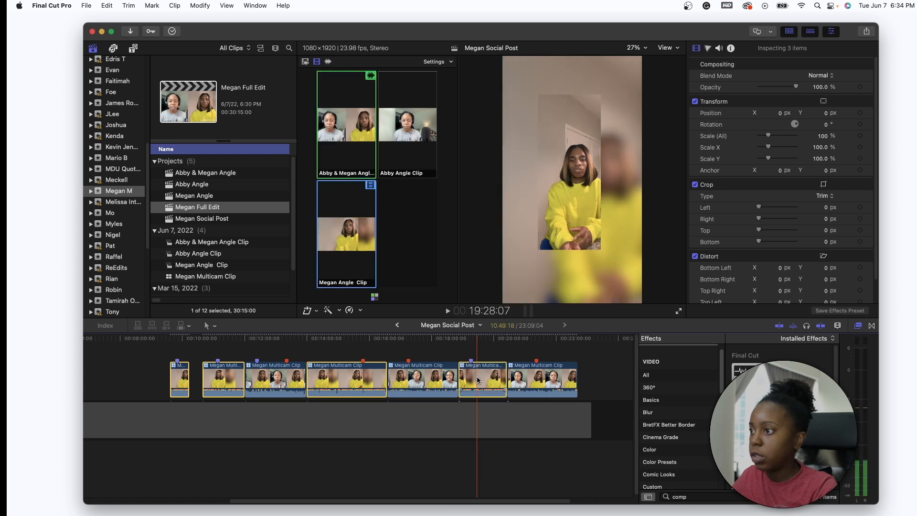
click(104, 6)
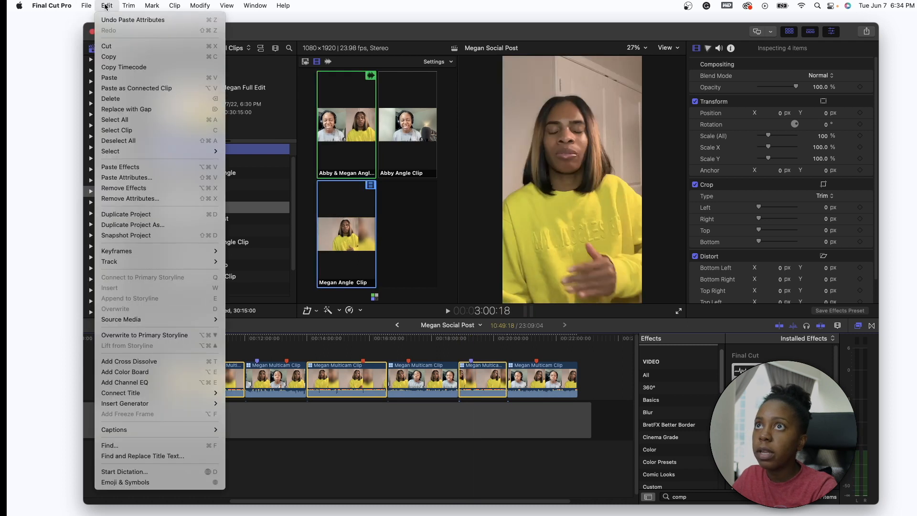
click(154, 178)
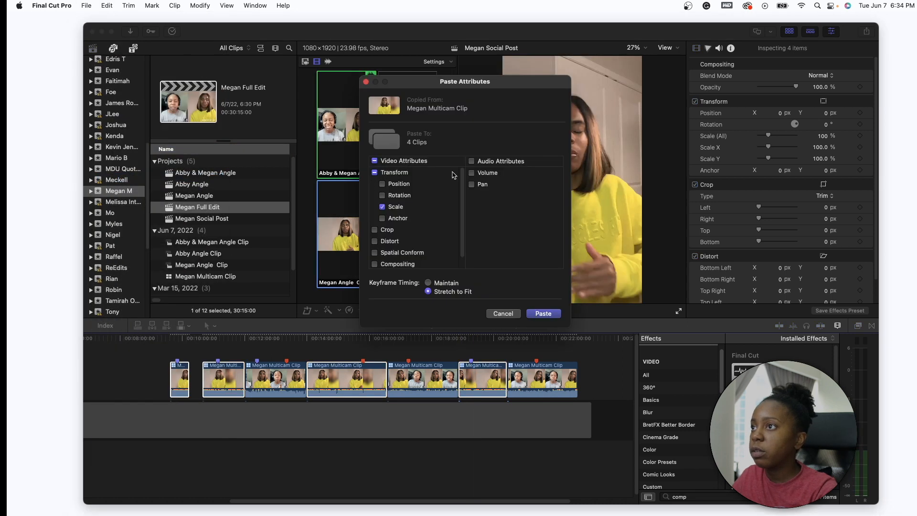
click(543, 314)
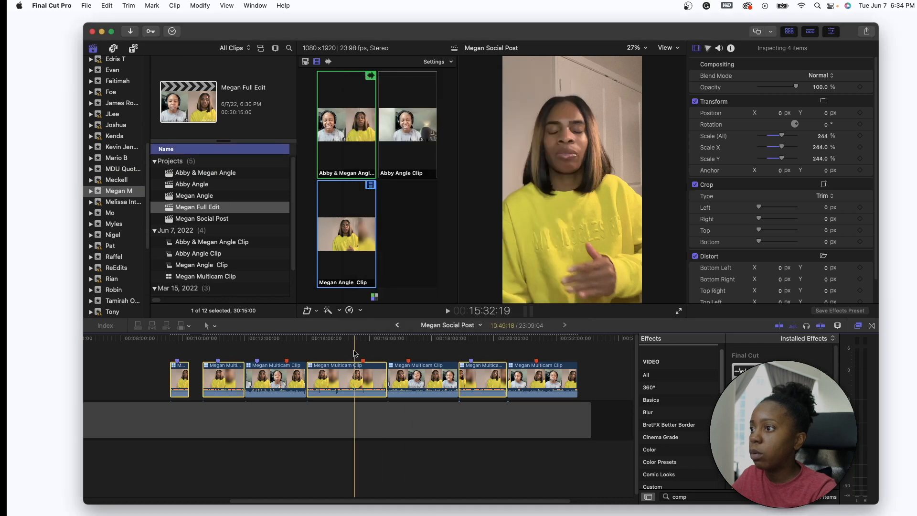
Crop 6 px off the top of the second clip, which uses the two-person angle.
scroll(354, 372, left, 10)
click(154, 341)
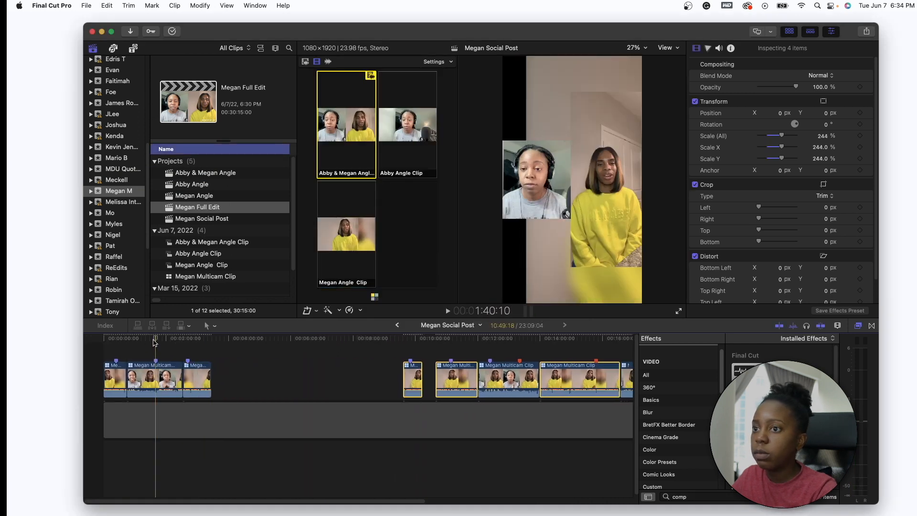
click(155, 374)
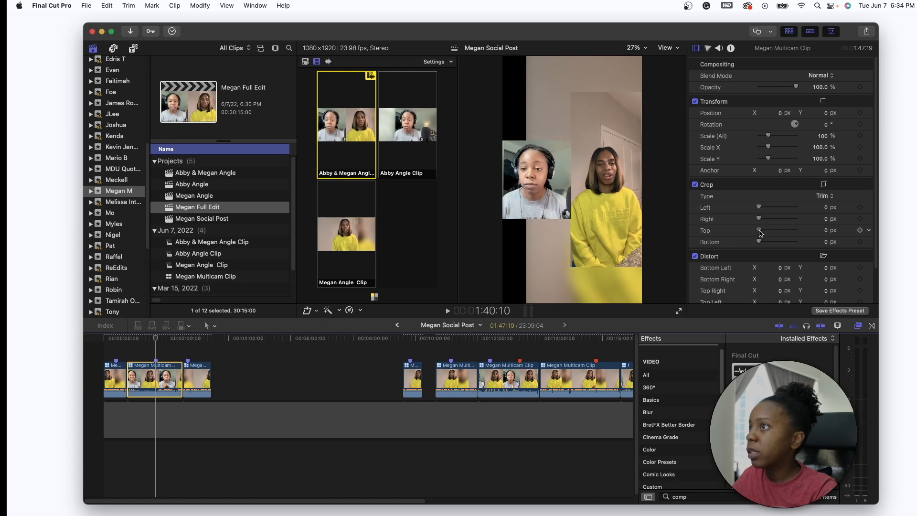
drag(761, 234, 762, 233)
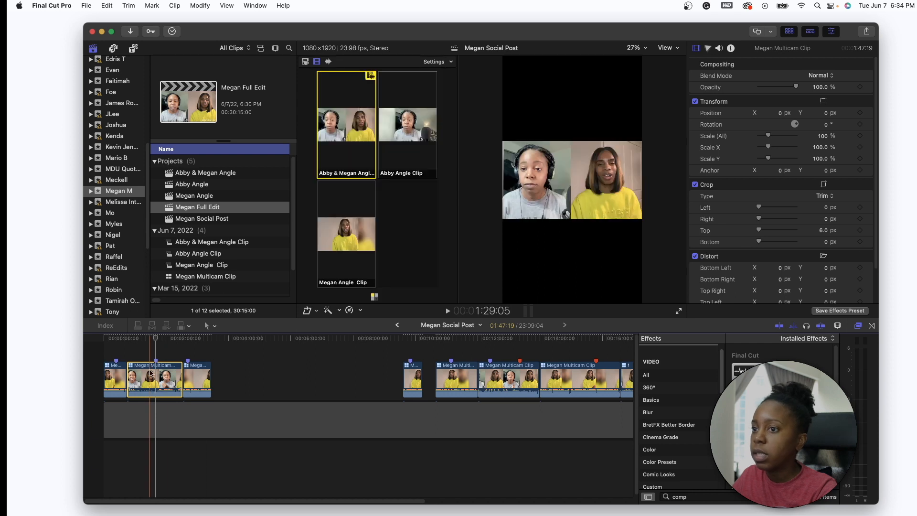
Copy the cropped clip and paste only its Crop attribute onto the three other two-person-angle clips.
scroll(326, 385, right, 5)
scroll(334, 385, left, 5)
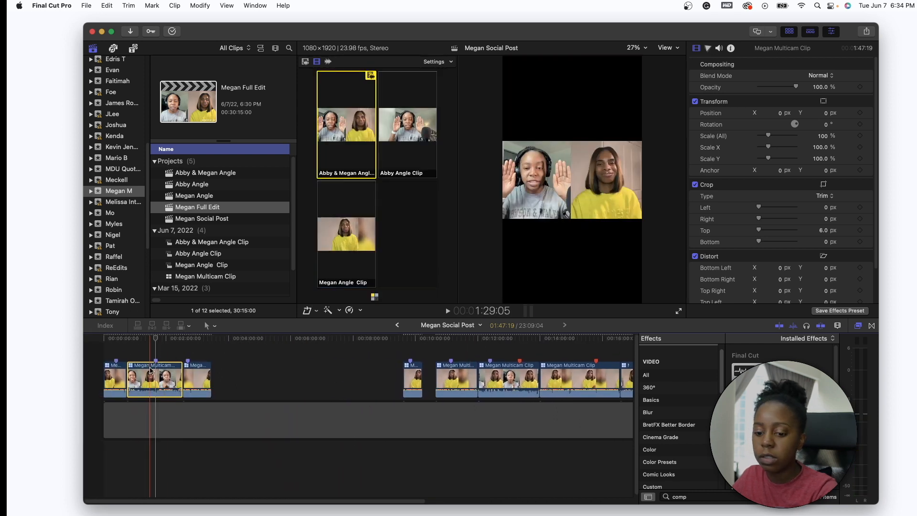
scroll(302, 379, right, 5)
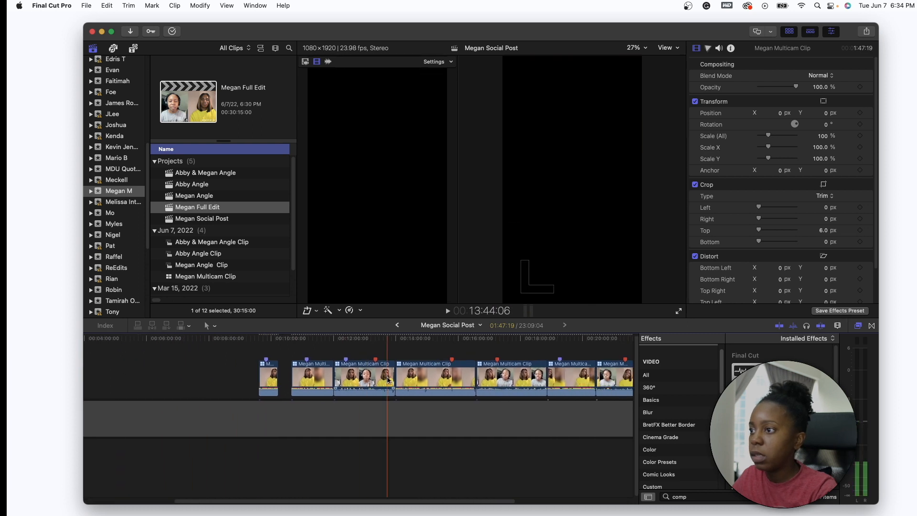
super+click(360, 379)
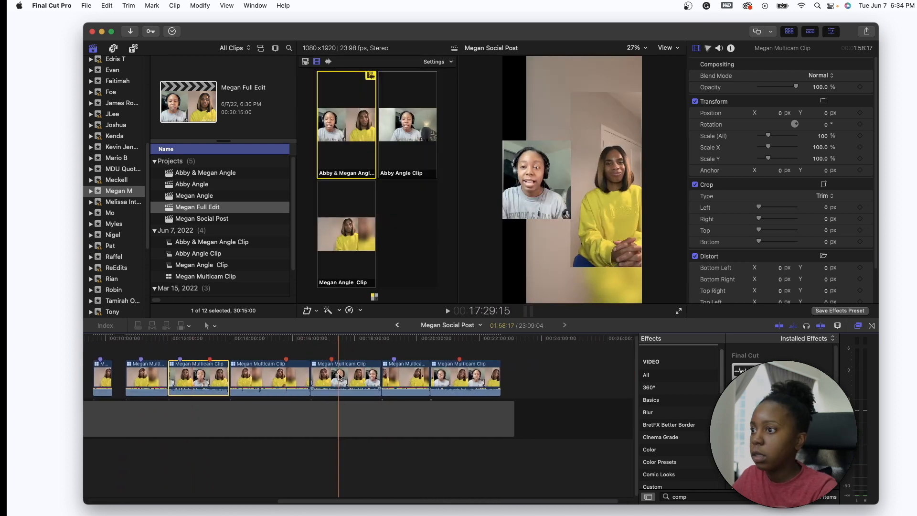
super+click(448, 376)
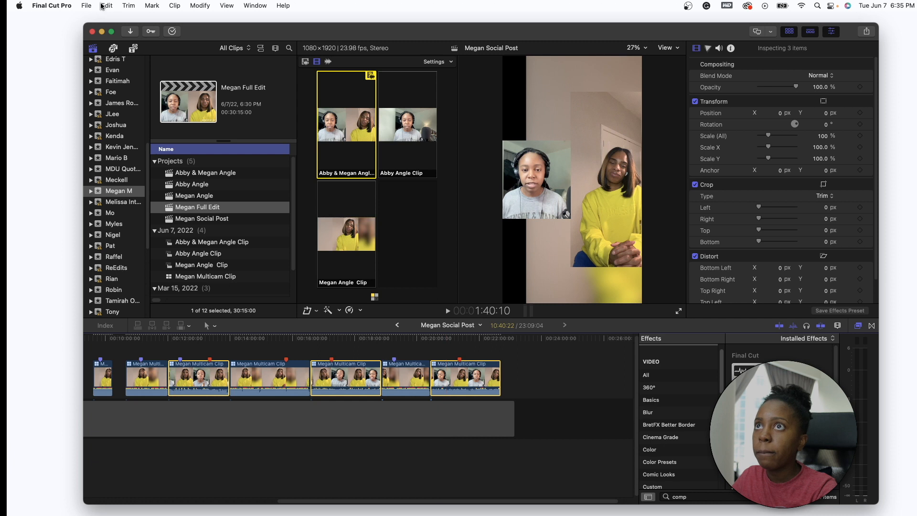
click(106, 5)
click(127, 178)
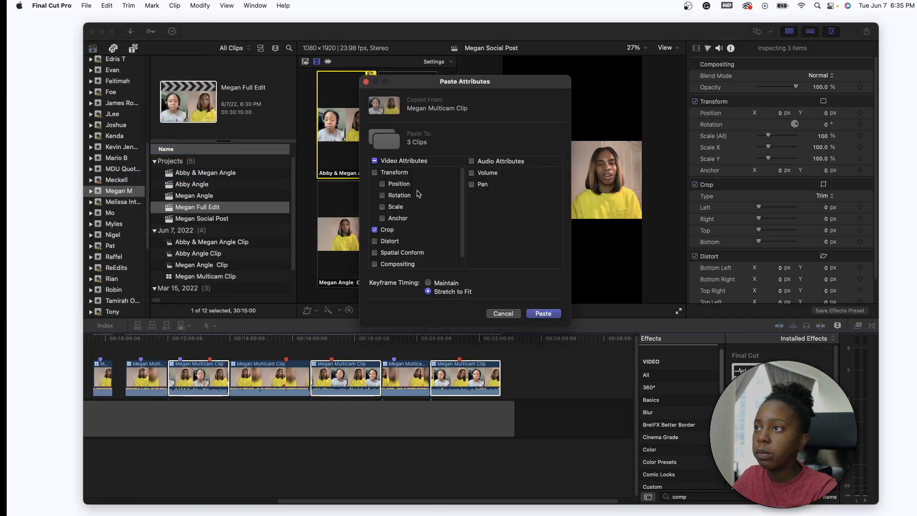
click(542, 313)
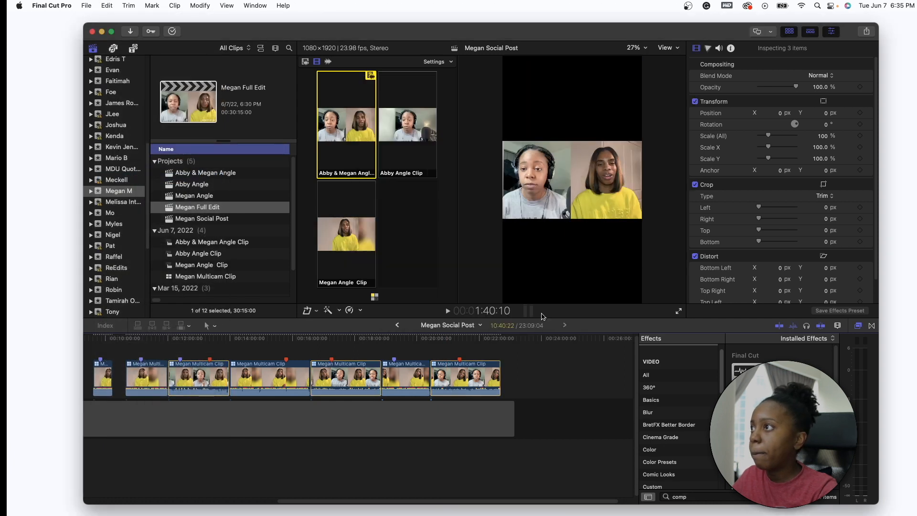
scroll(157, 378, left, 10)
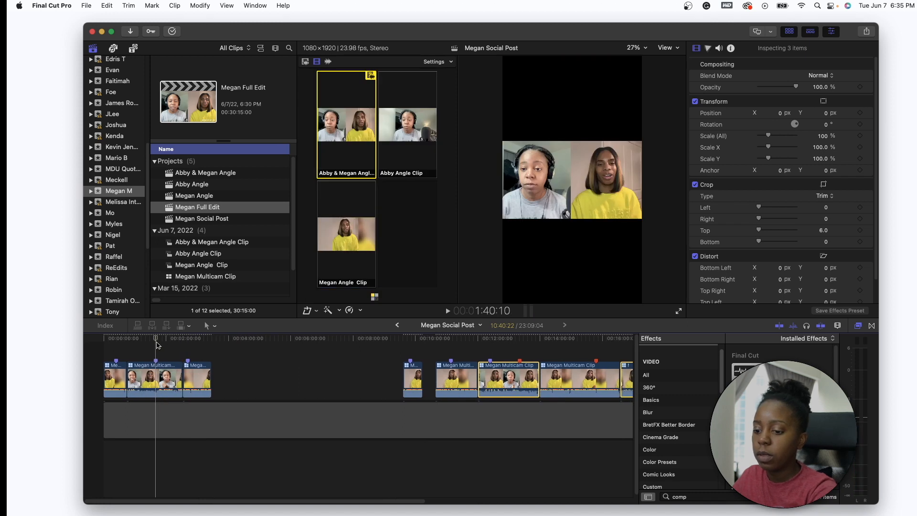
key(super+equal)
scroll(157, 347, left, 3)
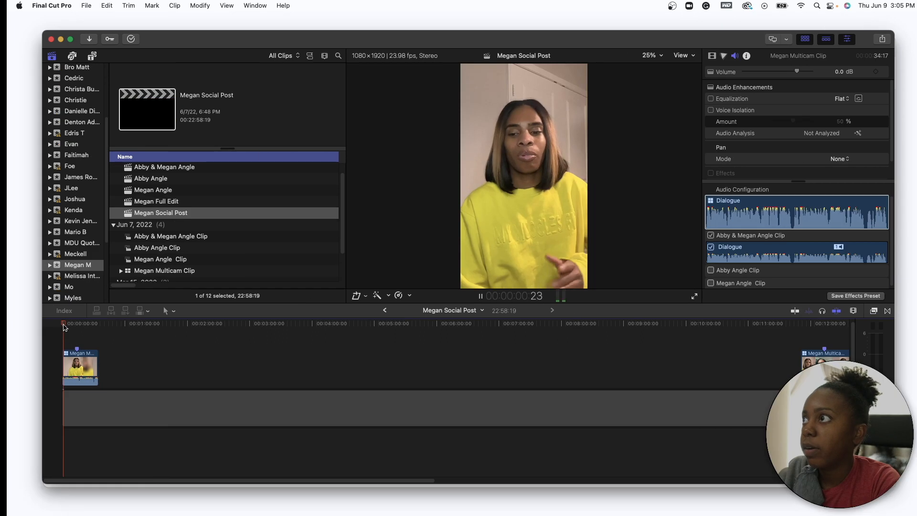
Mark a range on the timeline from the start of the first clip to its end at 34:17.
key(i)
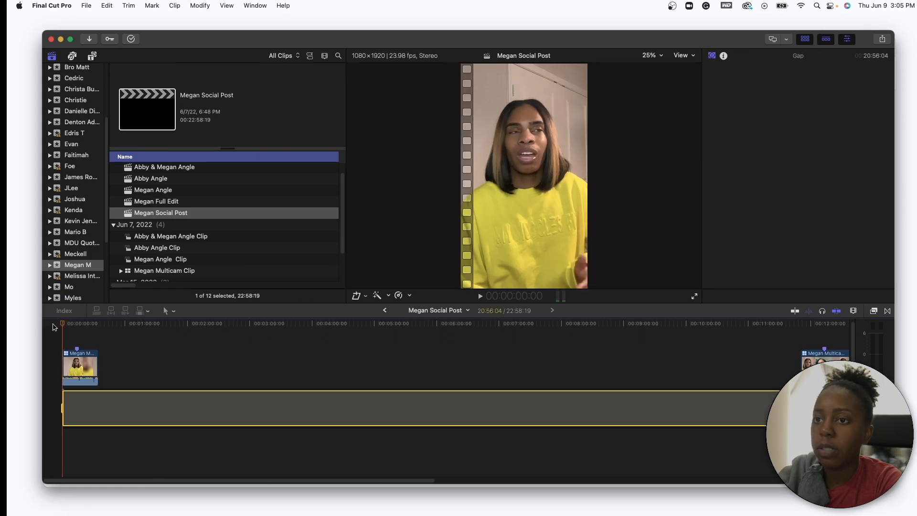
click(99, 328)
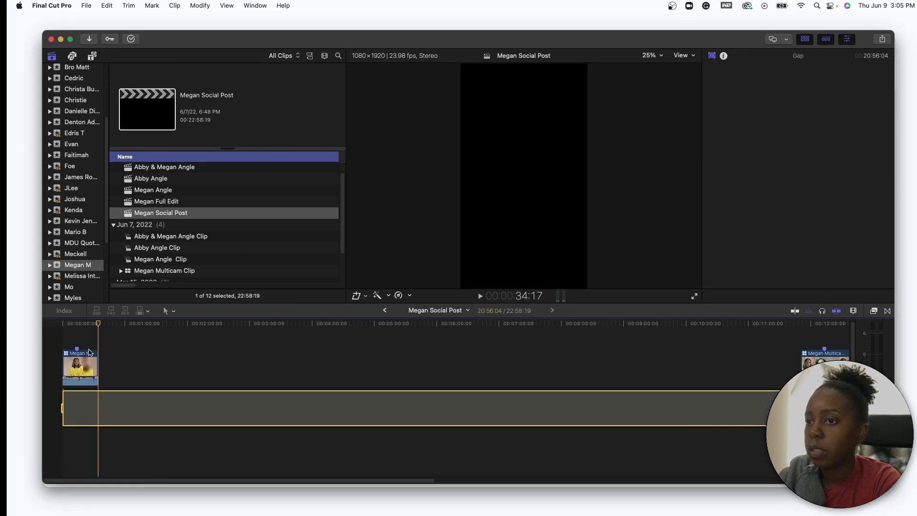
key(super+minus)
key(super+minus)
key(super+minus)
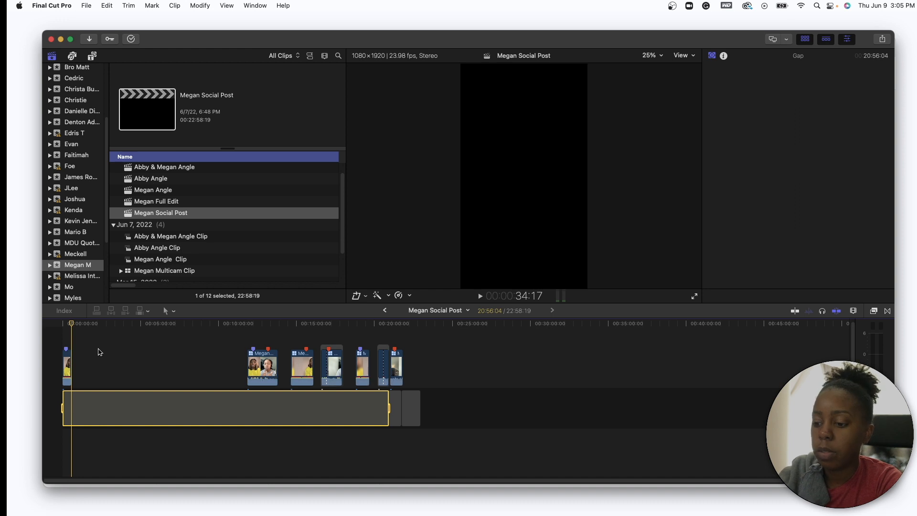
key(super+equal)
key(super+equal)
key(super+equal)
key(o)
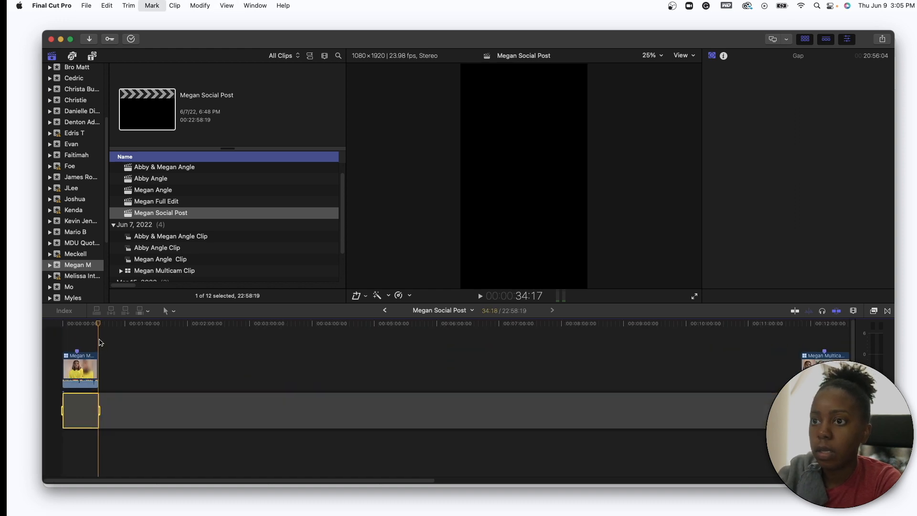
Play the marked first clip from the beginning of the timeline to review it.
mouse_move(98, 324)
mouse_down()
mouse_move(63, 324)
mouse_move(92, 324)
mouse_up()
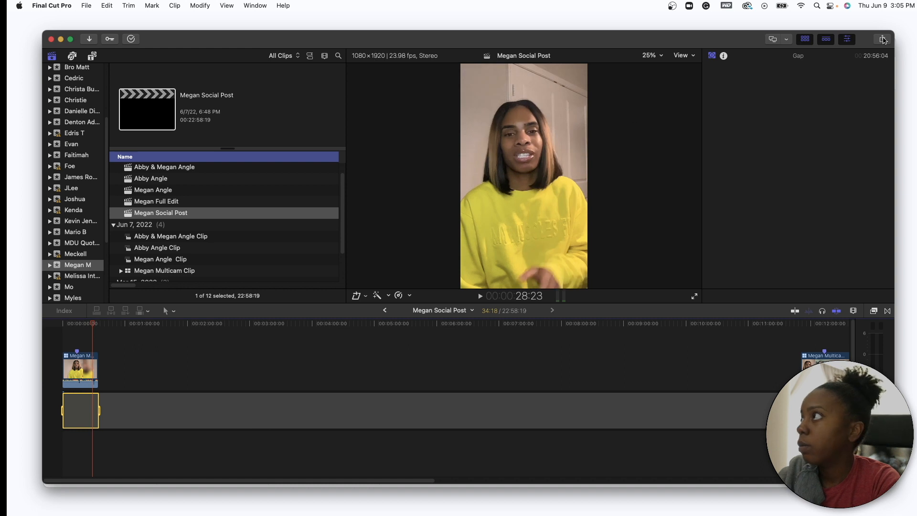
drag(91, 325, 52, 328)
key(space)
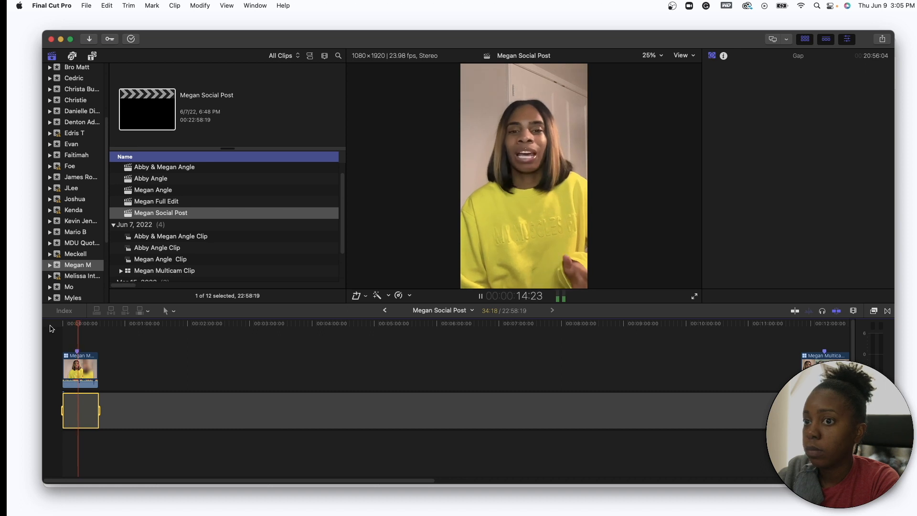
Export the marked first clip as a file titled "Share with People" into the Exports folder, checking its format settings.
key(space)
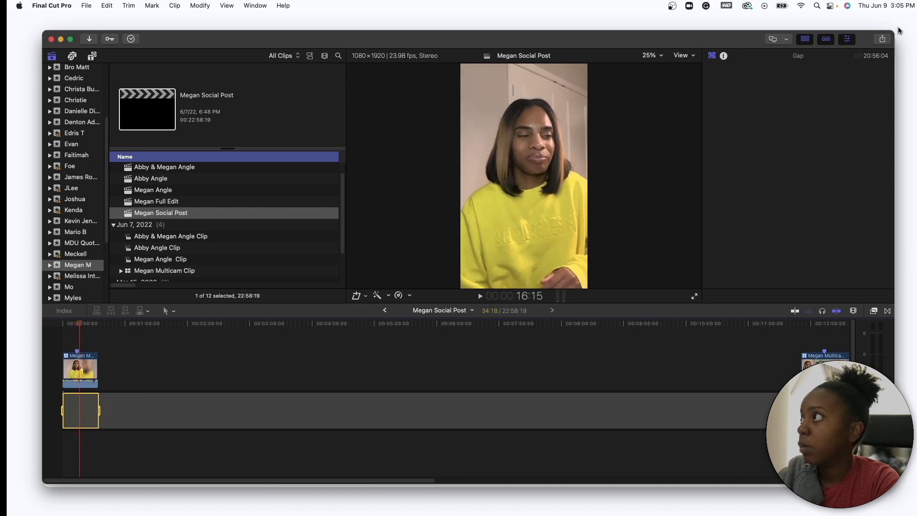
click(885, 39)
click(846, 64)
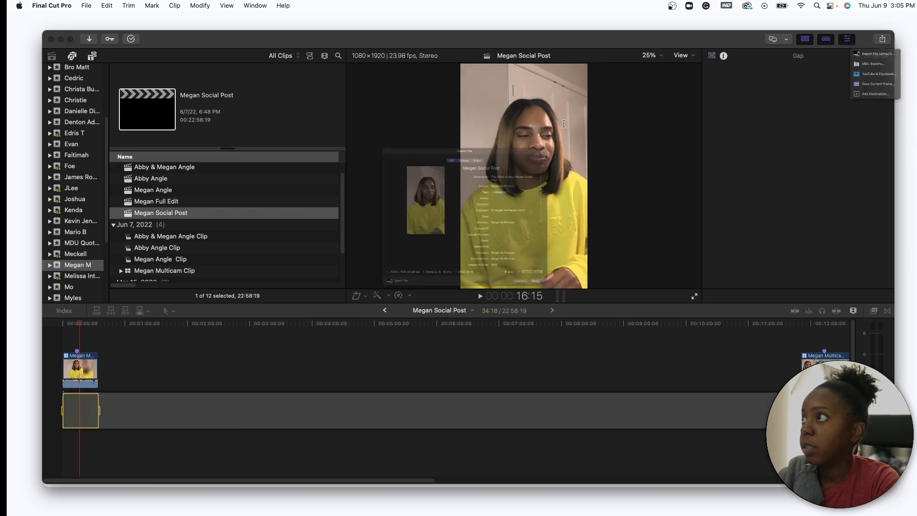
click(556, 101)
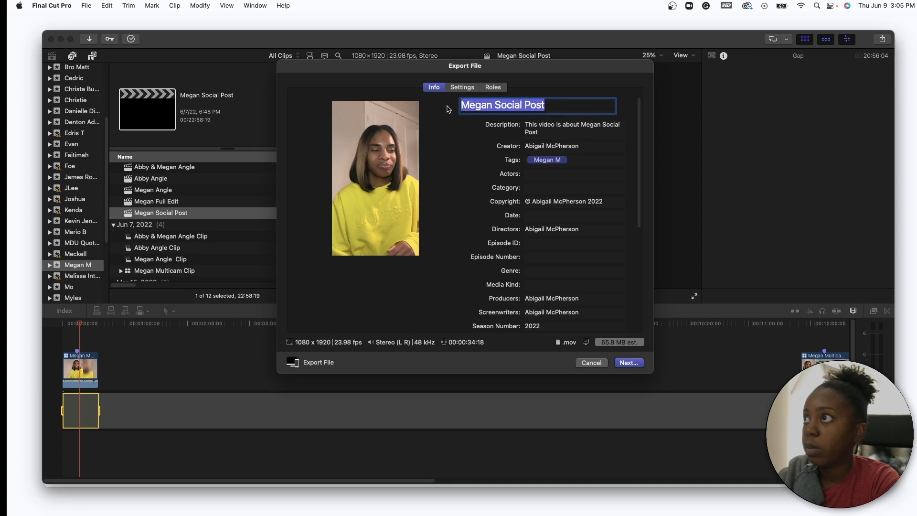
key(BackSpace)
text(Share with People)
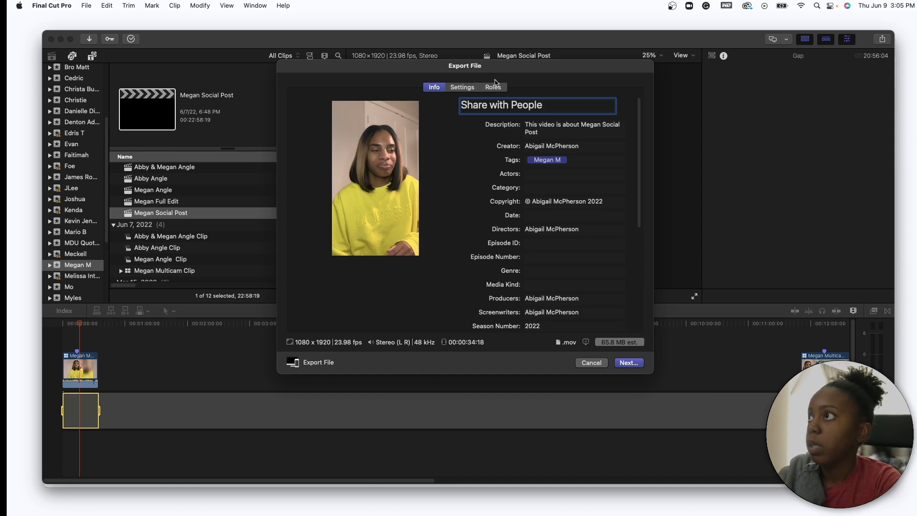
click(463, 88)
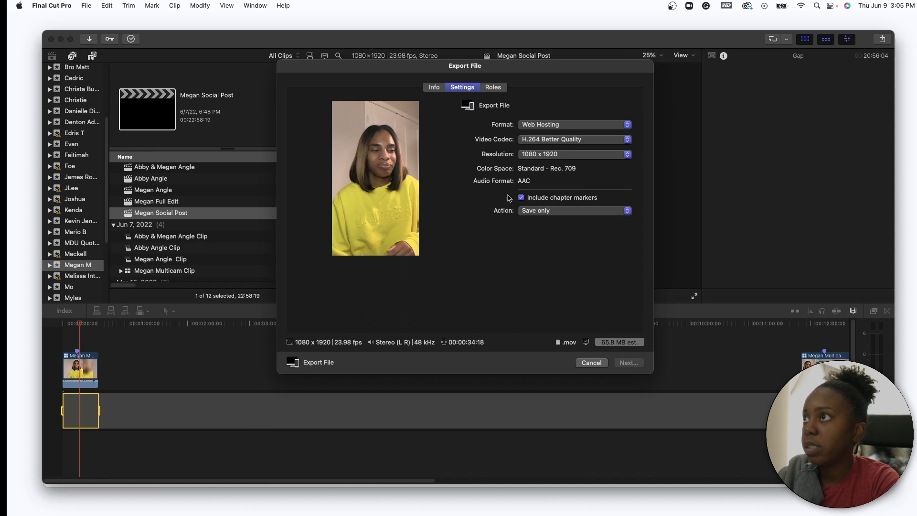
key(Return)
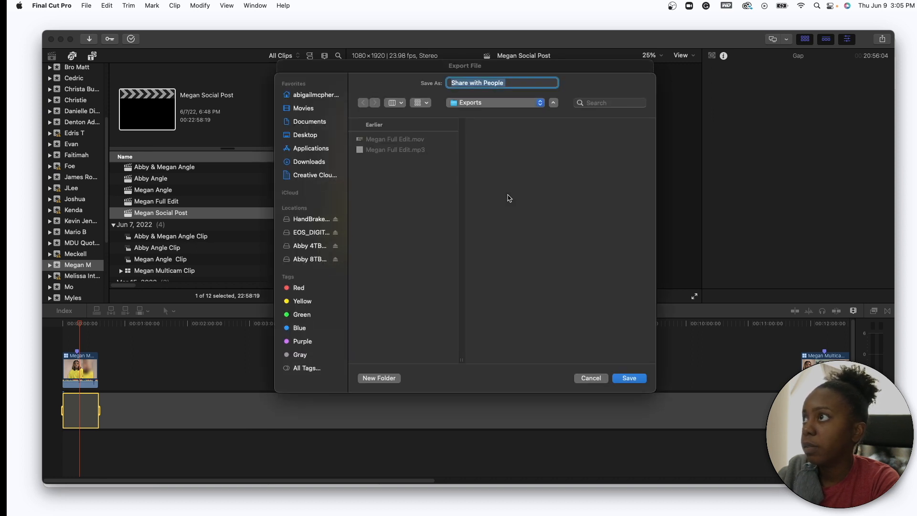
click(629, 378)
Play the openings of the two-person clip starting at 11:51:02 and the single-person clip starting at 14:39:05 to review them.
scroll(664, 378, right, 10)
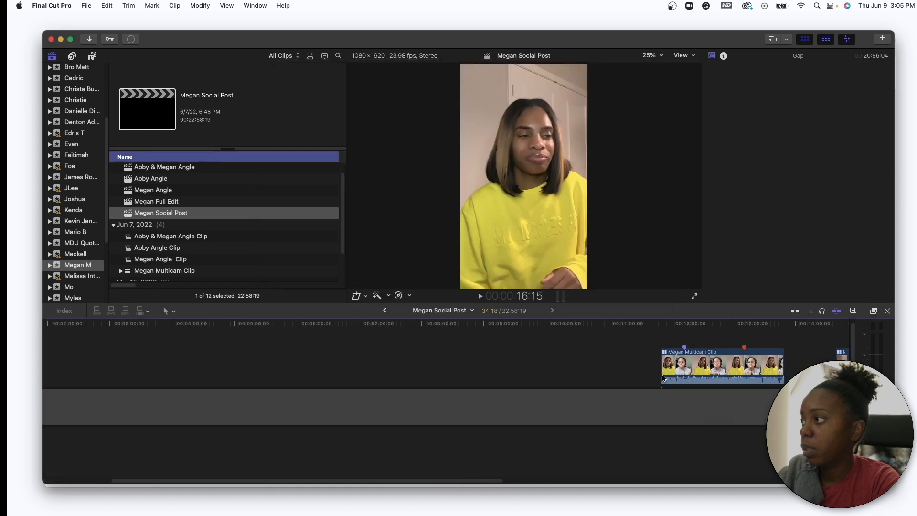
click(347, 329)
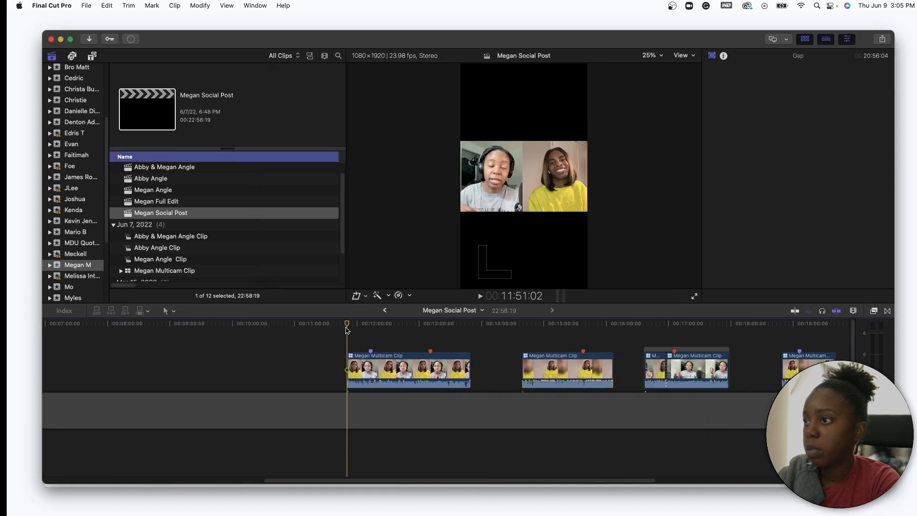
key(space)
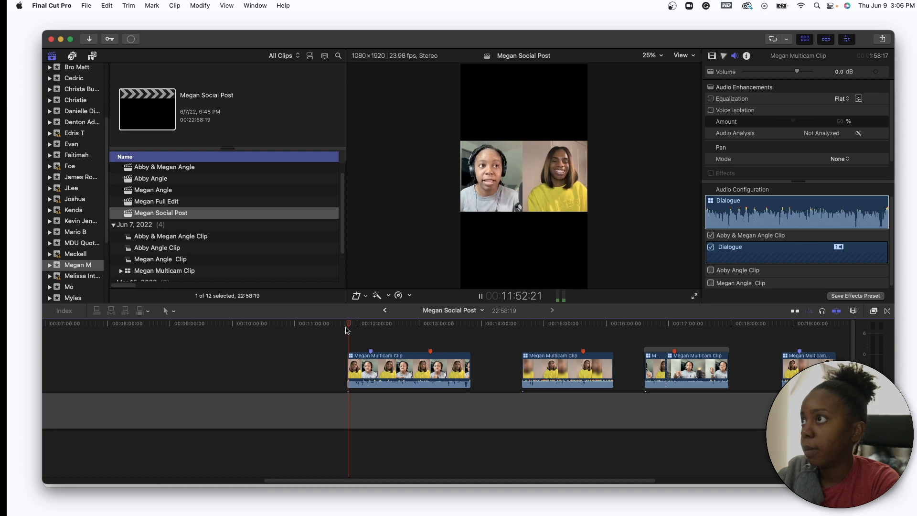
key(space)
scroll(453, 360, right, 1)
scroll(453, 360, right, 4)
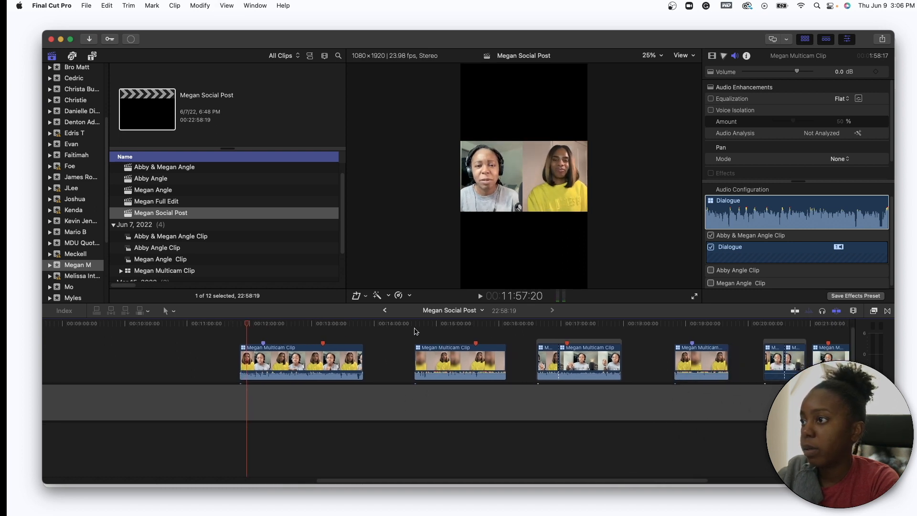
click(415, 325)
key(space)
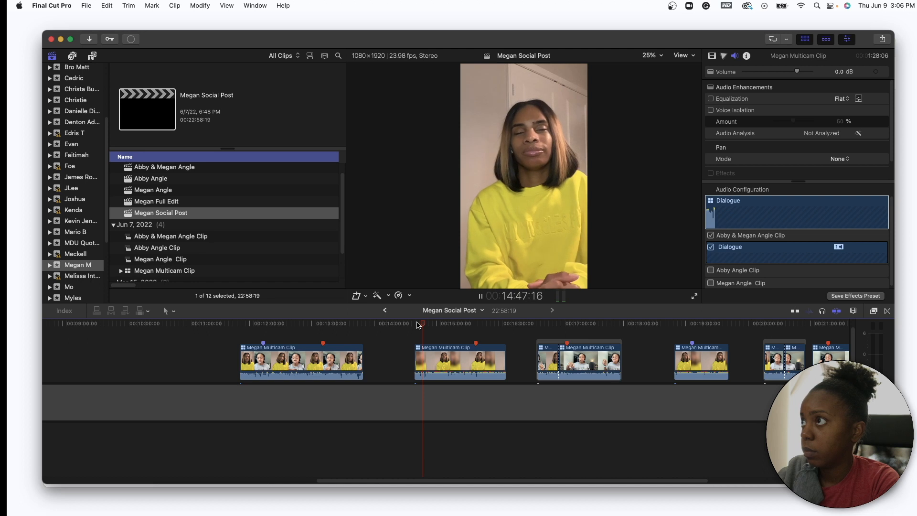
Mark a range over the single-person clip from its start at 14:39:05 to its last frame at 16:07:10.
click(416, 325)
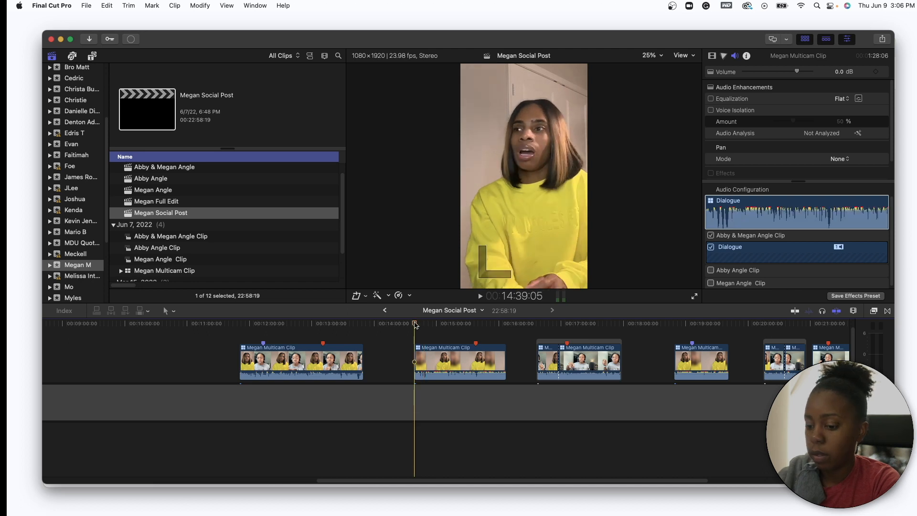
key(c)
click(507, 326)
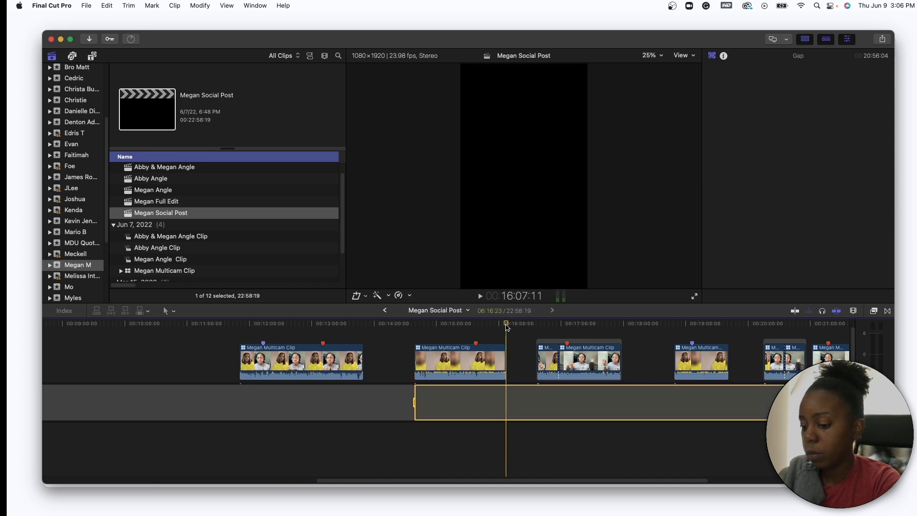
key(Left)
key(o)
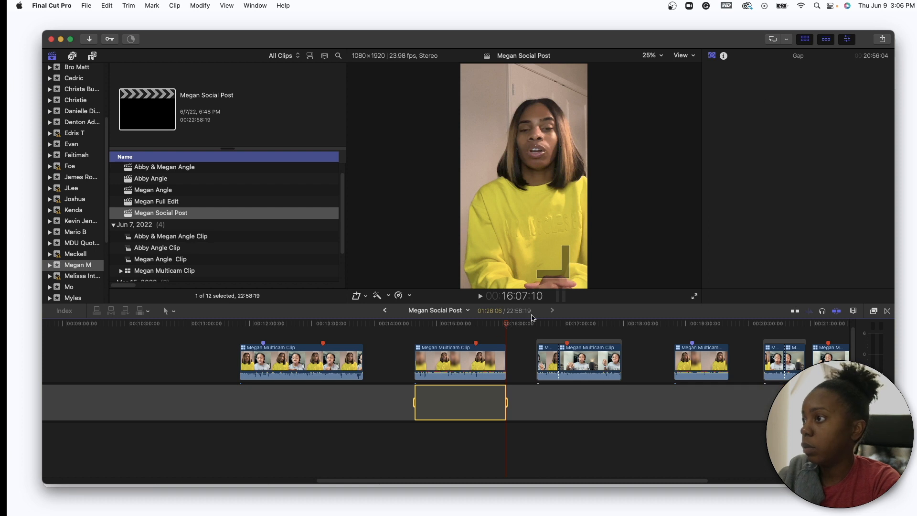
Export the marked range as a file titled "What do you want?" into the Exports folder.
click(882, 39)
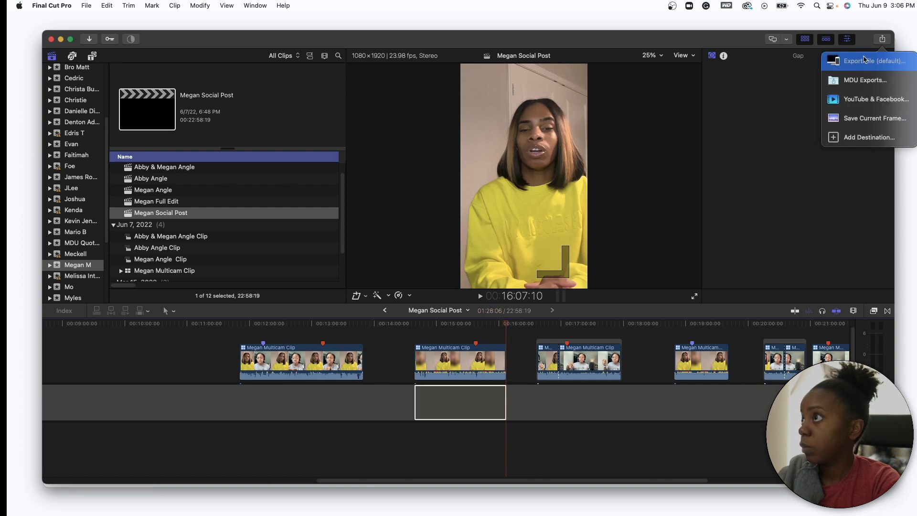
click(865, 60)
click(558, 103)
text(W)
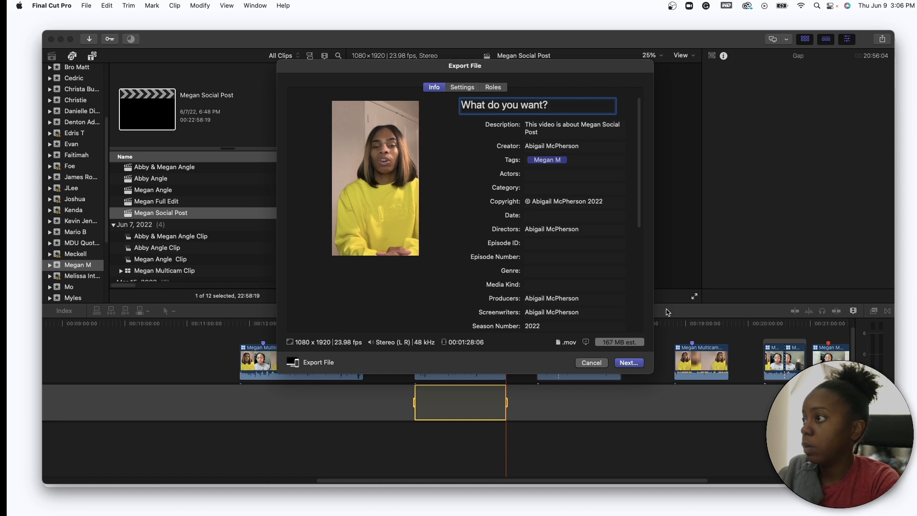
click(624, 362)
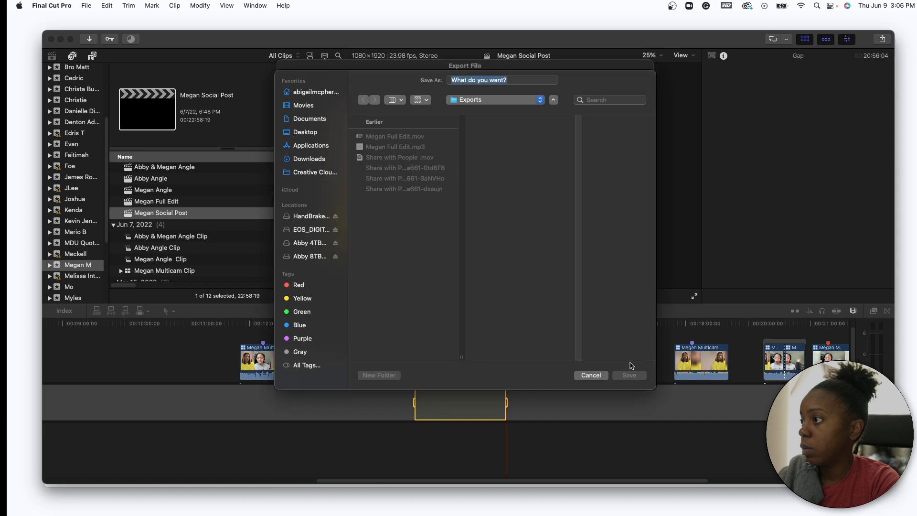
click(626, 380)
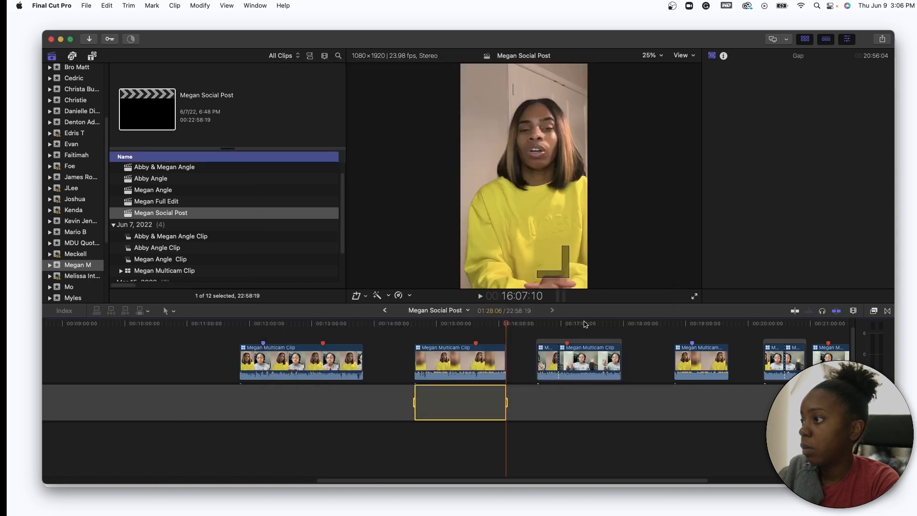
Play the opening of the single-person clip starting at 18:49:08, and return the playhead to its start.
click(536, 333)
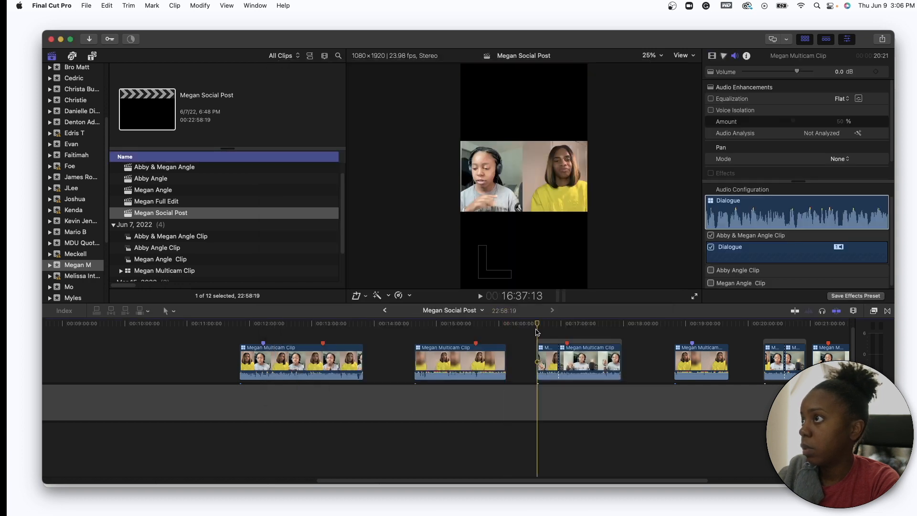
click(679, 319)
scroll(550, 343, right, 5)
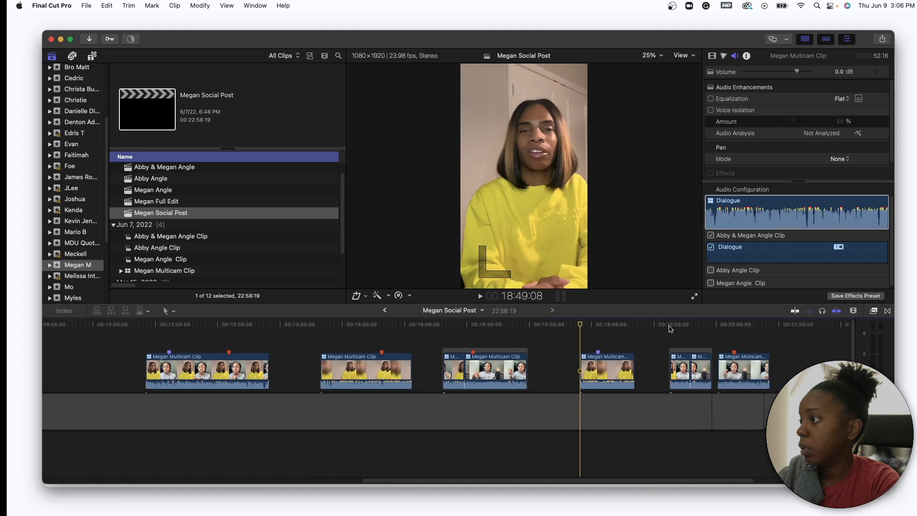
key(l)
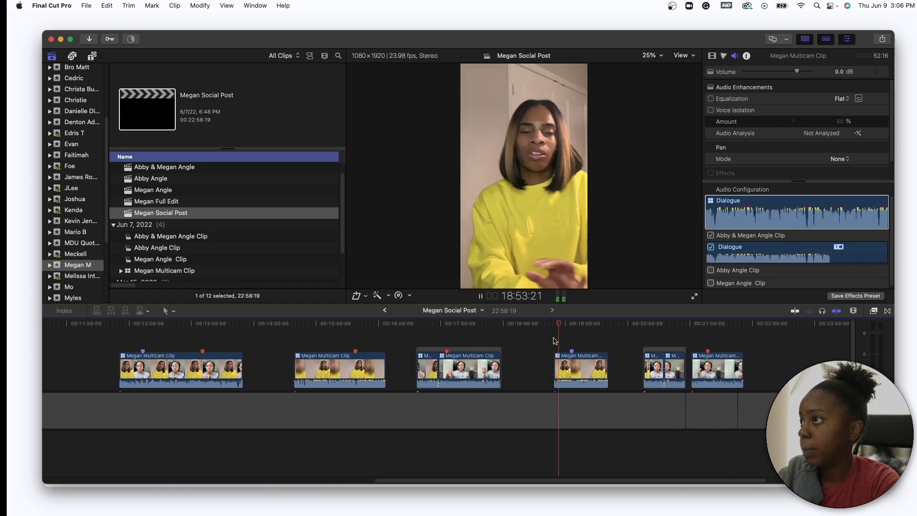
key(k)
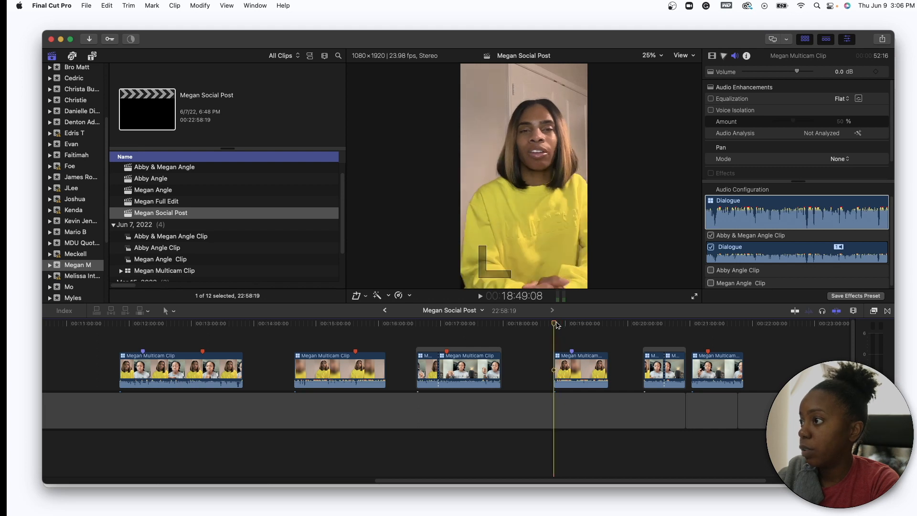
Mark a range over the single-person clip from 18:49:08 to its last frame at 19:41:23.
key(c)
click(608, 325)
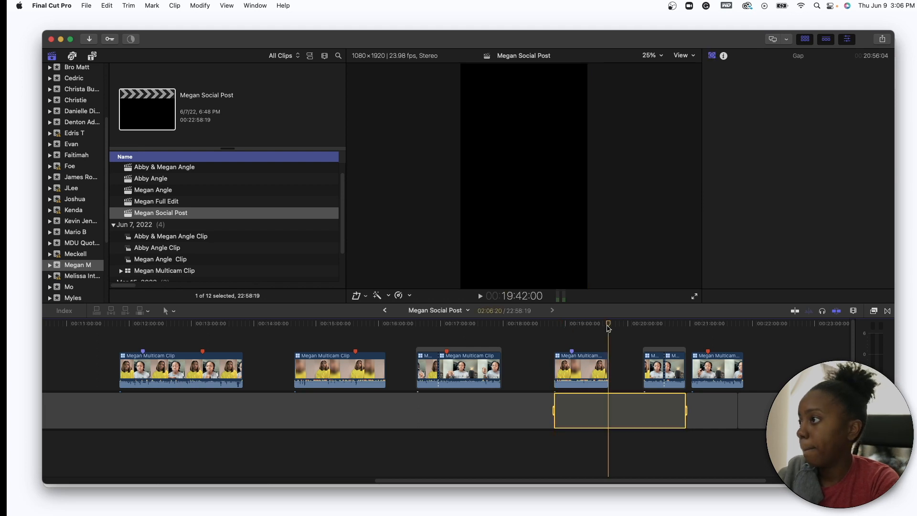
key(Left)
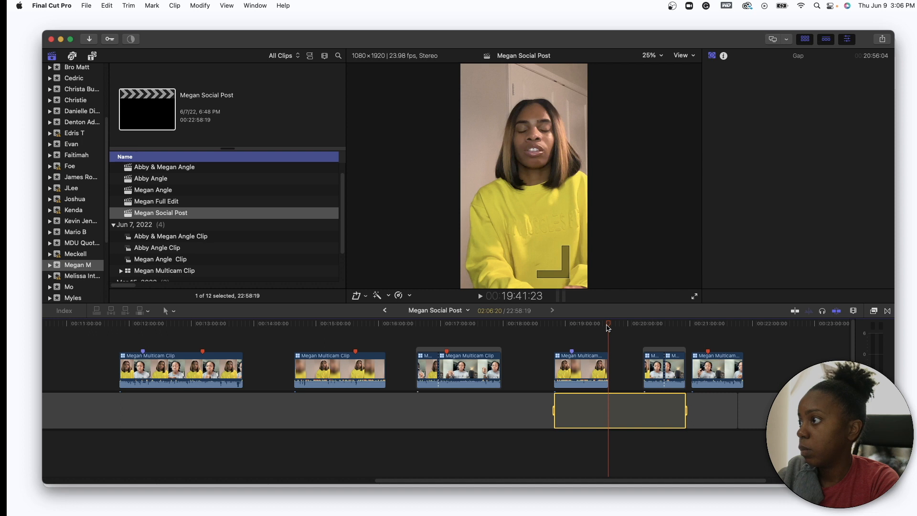
key(o)
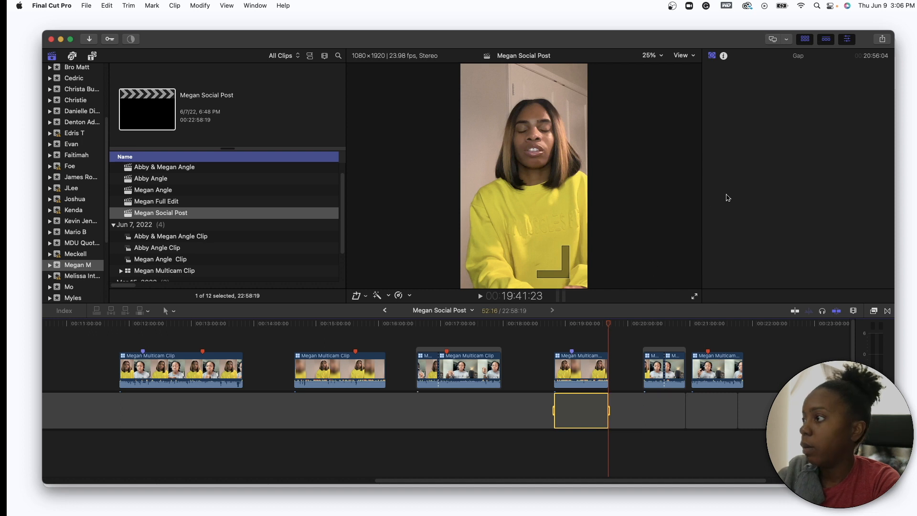
Export the marked range as a file titled "Execute".
click(882, 41)
click(837, 63)
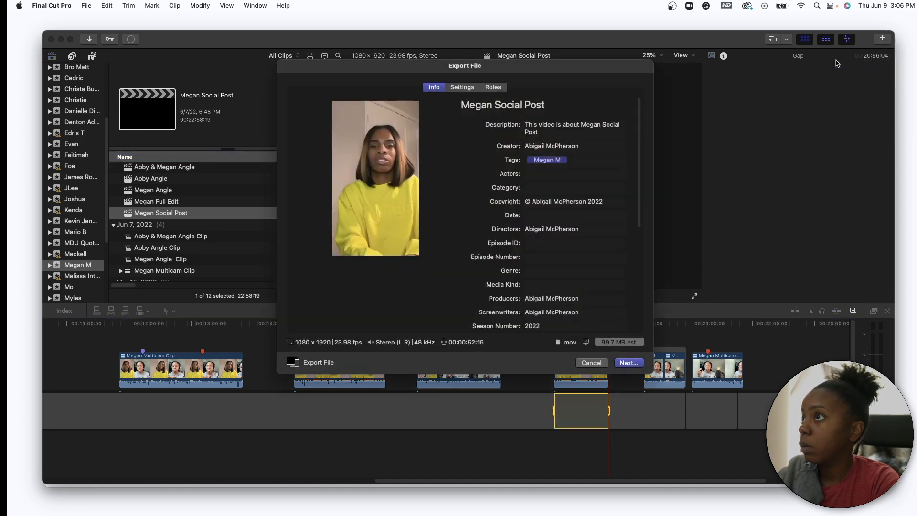
click(562, 106)
text(Execute)
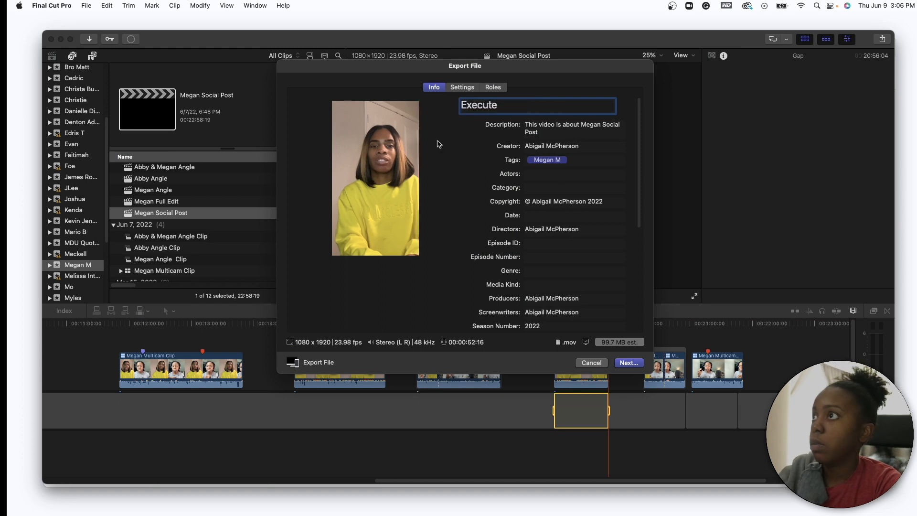
click(630, 364)
click(629, 378)
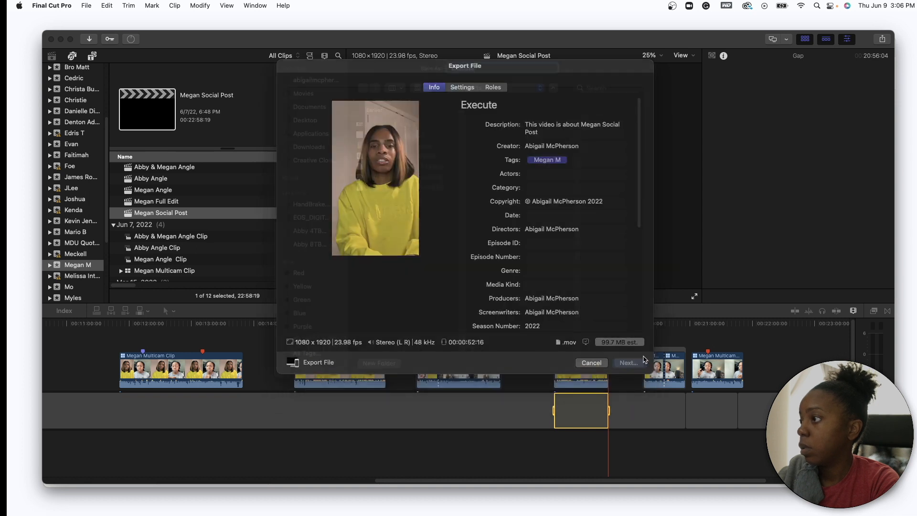
Park the playhead at 9:13:04 on the last two-person clip and show the LenoFX titles category among the installed generators.
drag(645, 324, 704, 325)
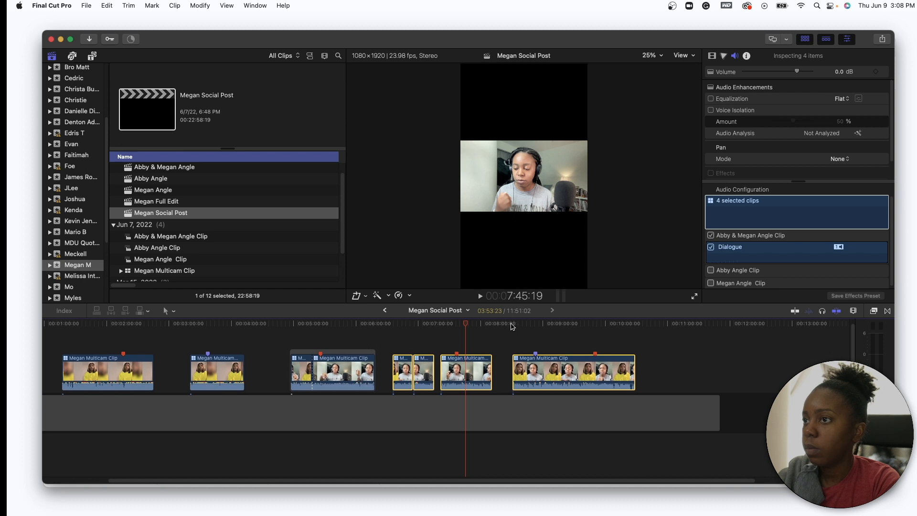
drag(354, 329, 557, 328)
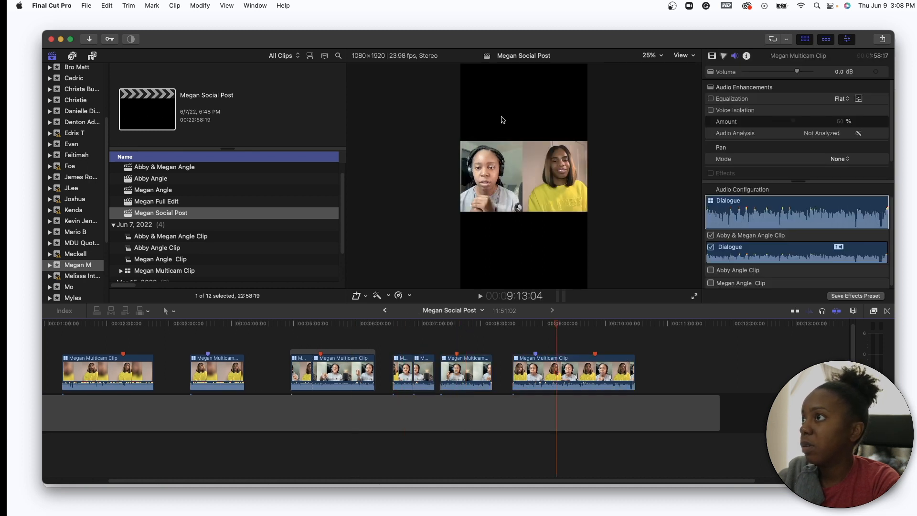
click(91, 56)
scroll(83, 162, up, 5)
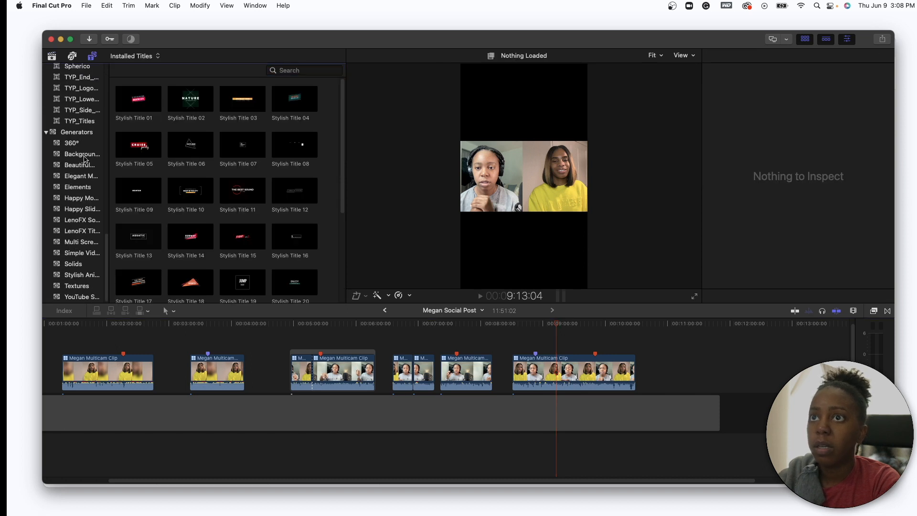
key(Down)
key(Down)
key(Down)
key(Down)
key(Down)
key(Down)
key(Down)
key(Down)
key(Down)
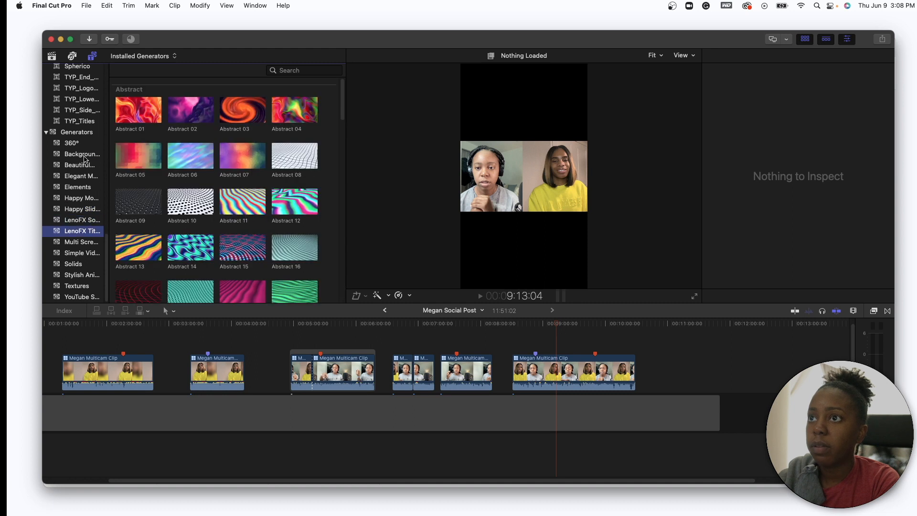
Place the M. Gradient 11 background beneath the highlights, spanning from about 4:57 to the last two-person clip's end, and check it along the timeline.
scroll(288, 197, down, 3)
scroll(268, 181, up, 3)
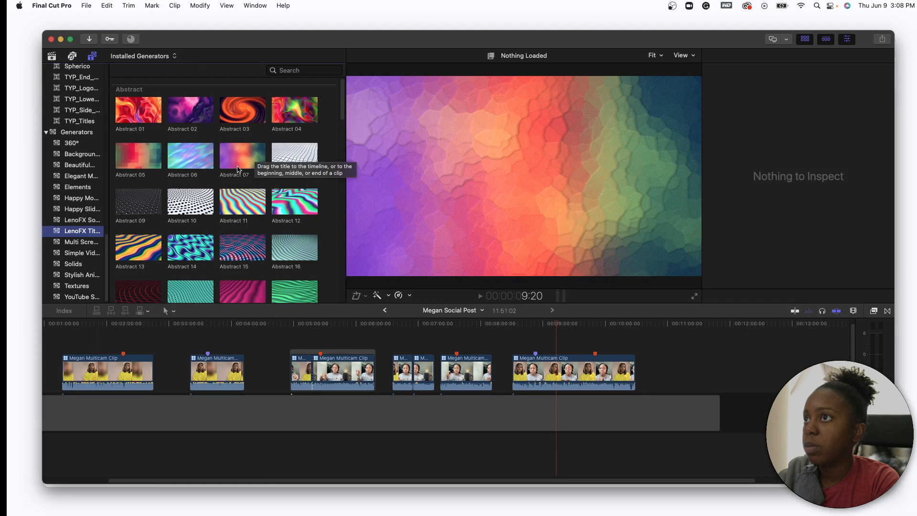
scroll(239, 168, down, 4)
scroll(238, 169, down, 4)
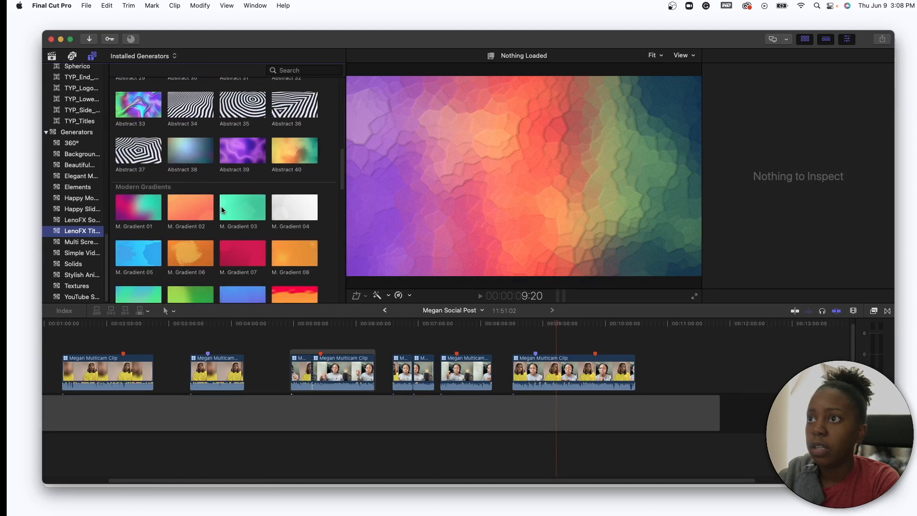
scroll(239, 210, down, 2)
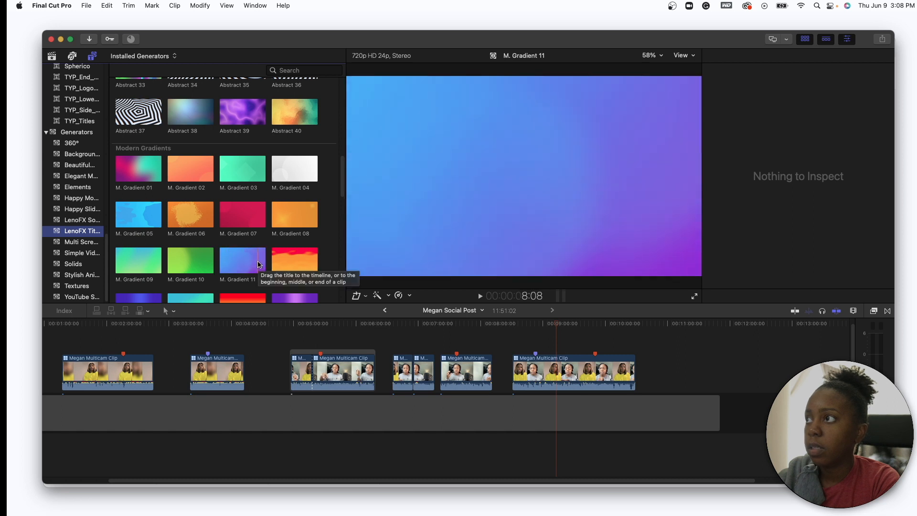
drag(247, 269, 635, 452)
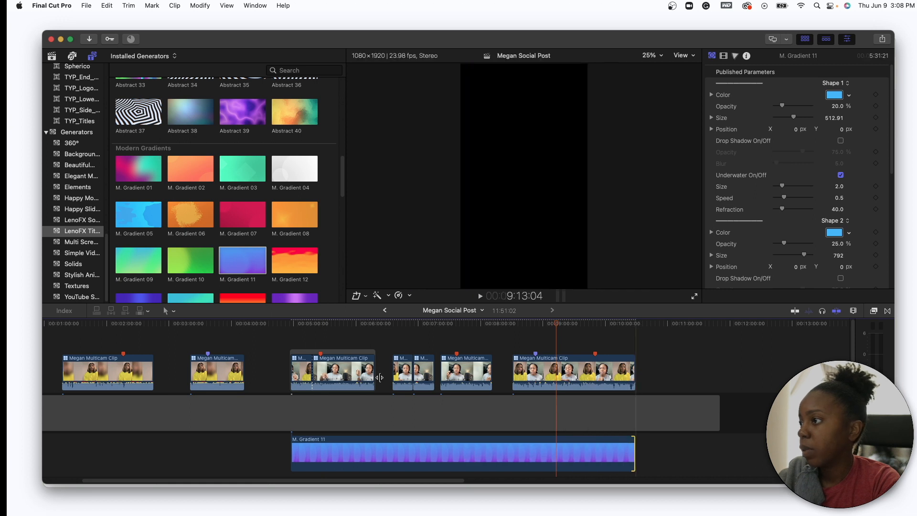
click(343, 327)
drag(403, 330, 462, 328)
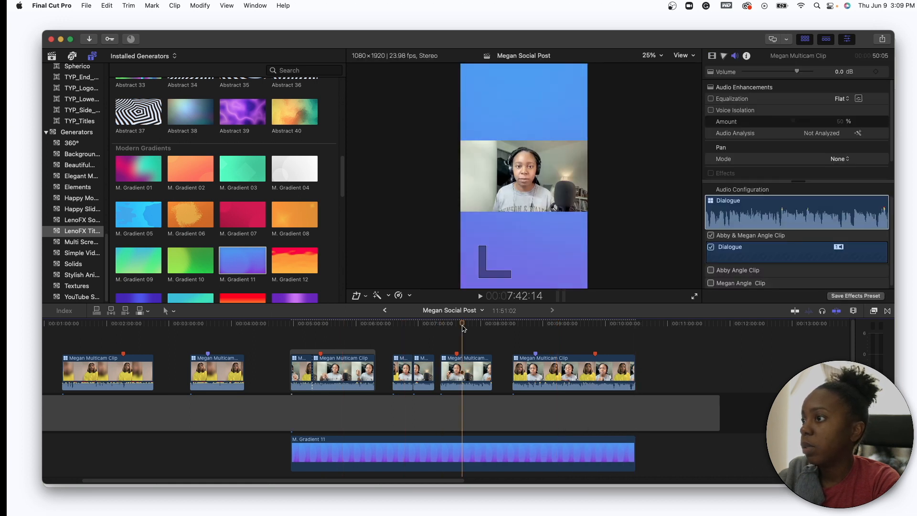
click(535, 336)
click(552, 327)
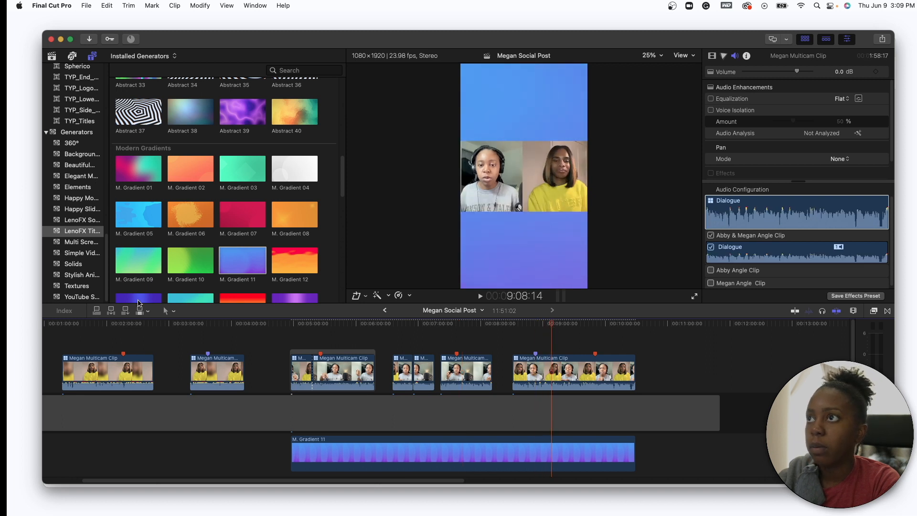
Show the stills in the MDU interview library's smart collections.
scroll(86, 228, up, 15)
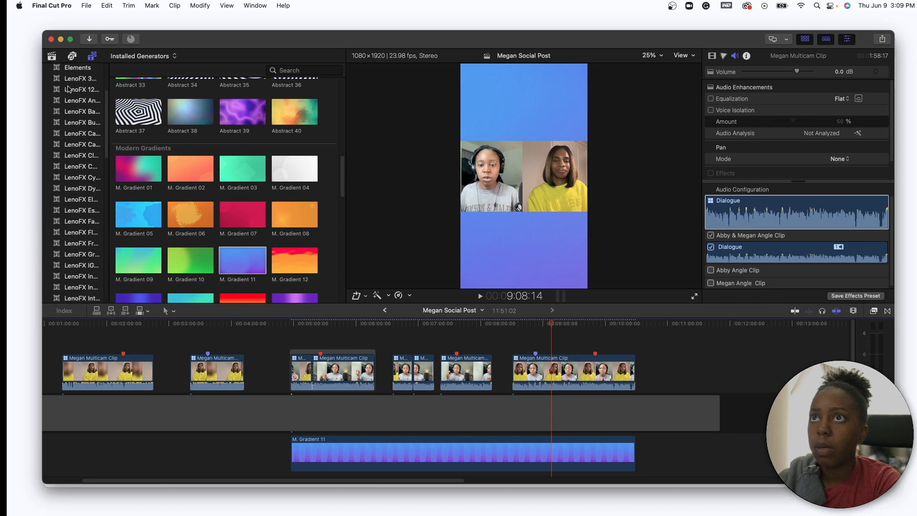
click(51, 56)
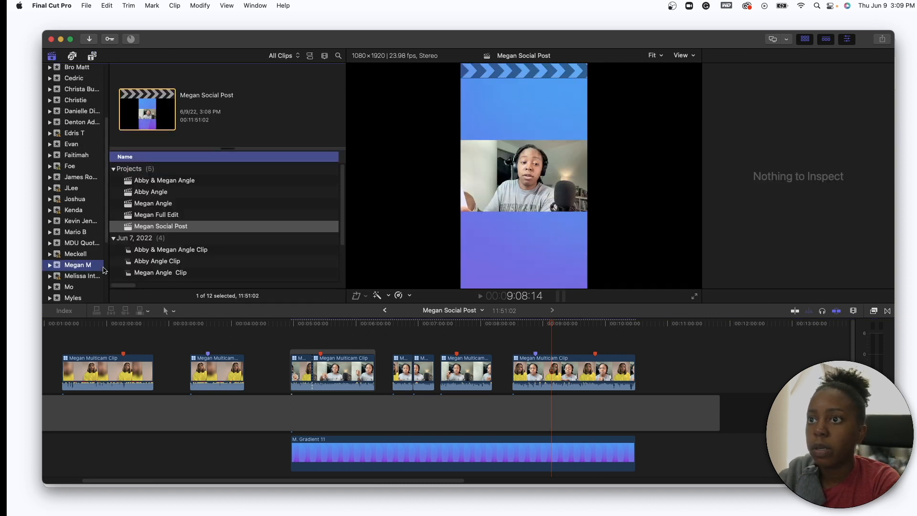
scroll(72, 181, up, 5)
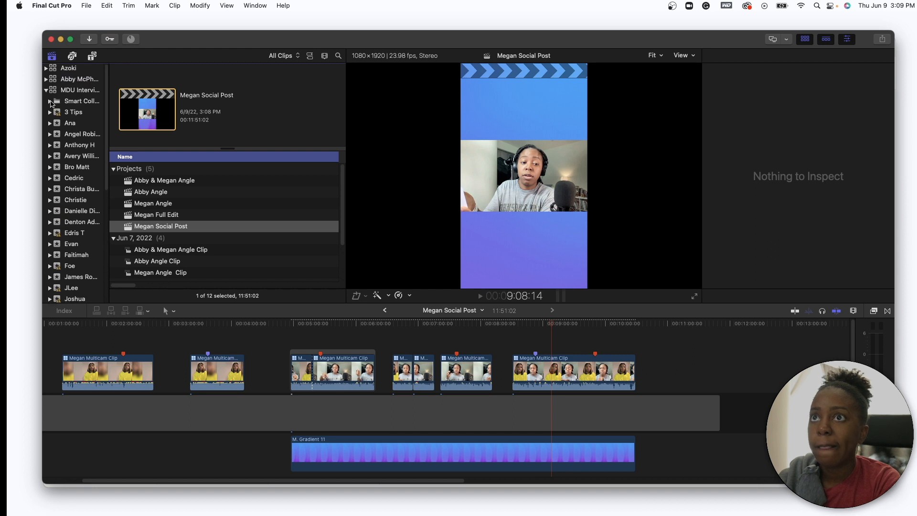
click(50, 101)
click(71, 148)
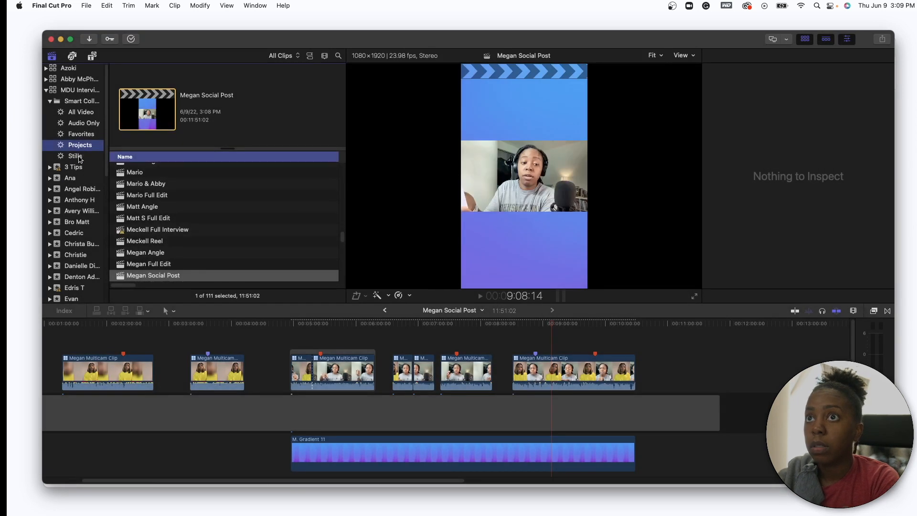
click(76, 157)
Place the MDU Logos White_White image above the clips, starting where the gradient background begins.
scroll(214, 259, up, 3)
scroll(214, 259, up, 10)
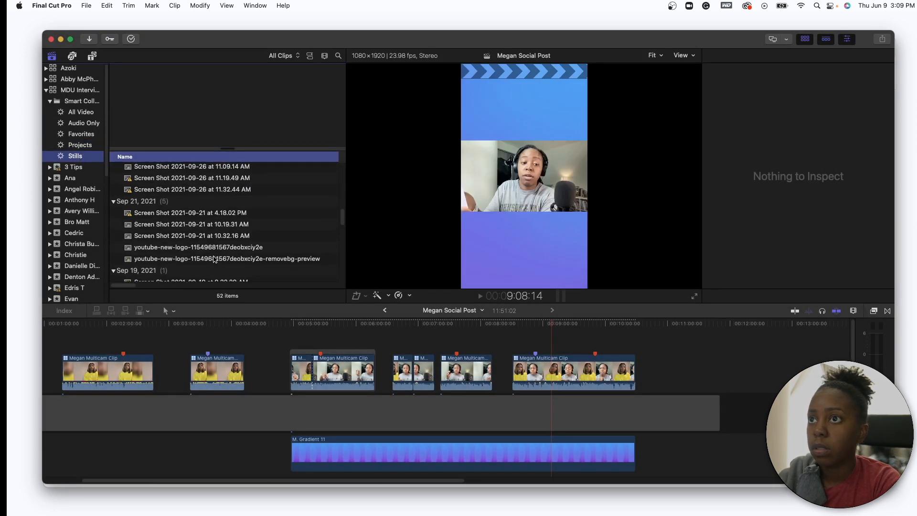
scroll(213, 259, up, 2)
scroll(213, 260, down, 3)
scroll(214, 260, up, 3)
scroll(214, 259, down, 5)
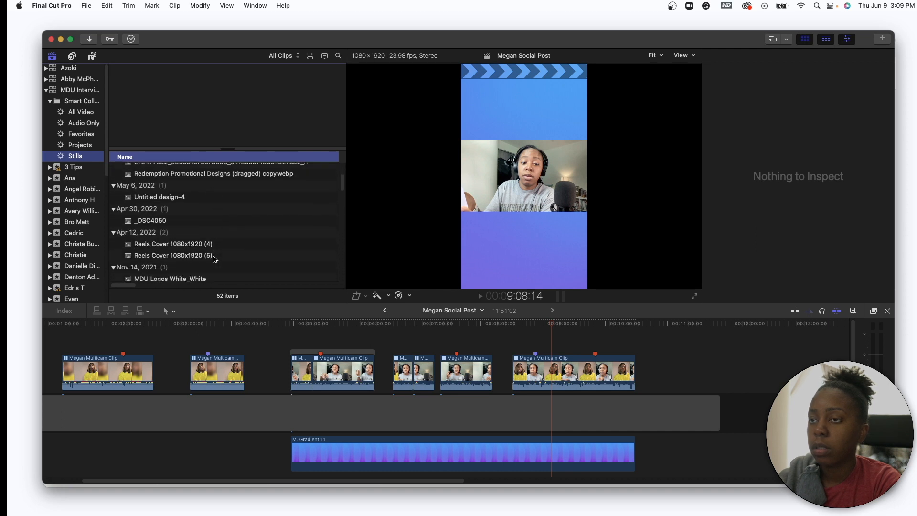
click(194, 247)
drag(194, 247, 294, 333)
click(305, 332)
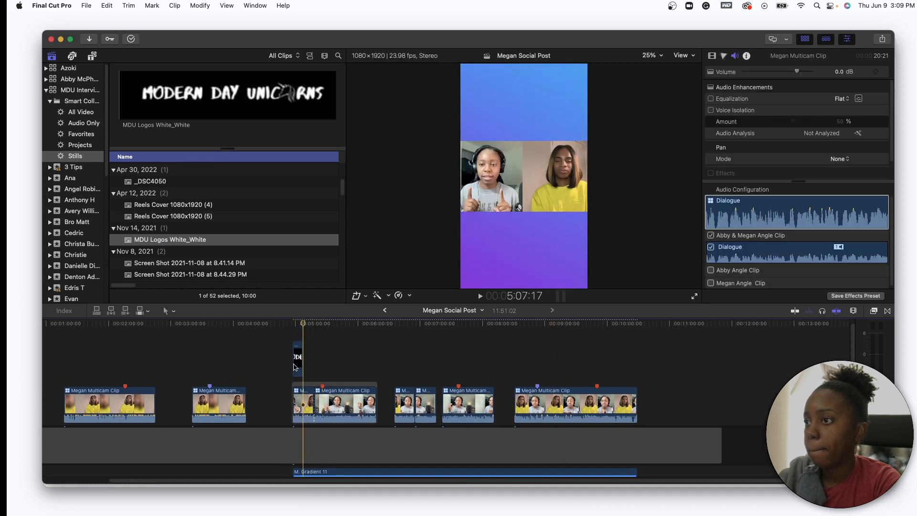
Extend the logo to the end of the last two-person clip and set its Y position to -485.5 px.
click(301, 364)
drag(302, 362, 637, 360)
click(560, 323)
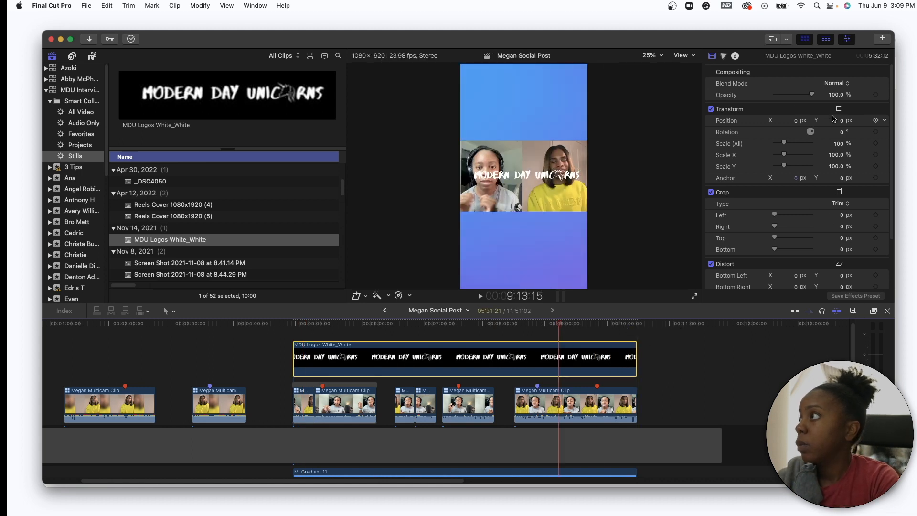
drag(842, 123, 842, 172)
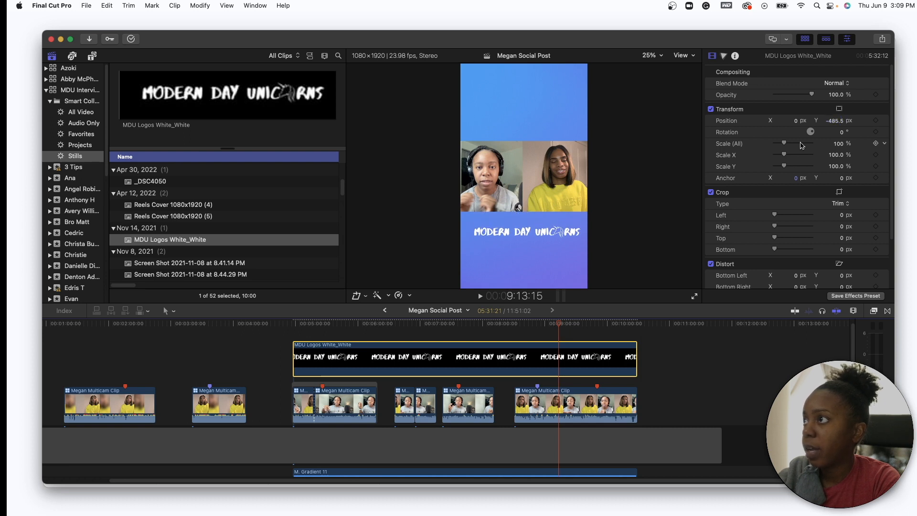
Preview the first highlight under the logo and add a 1:20:23 Basic Title above it, starting at 4:57:16.
click(293, 325)
key(space)
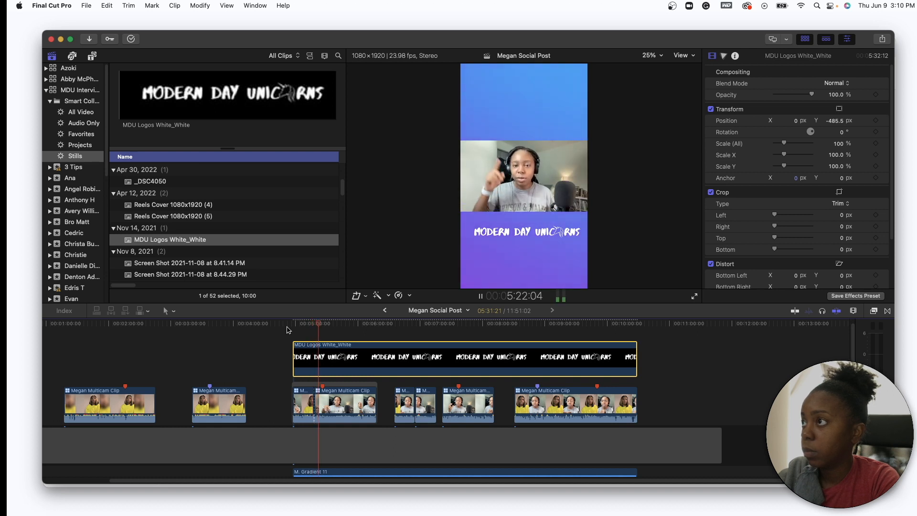
key(space)
scroll(311, 362, up, 1)
click(293, 325)
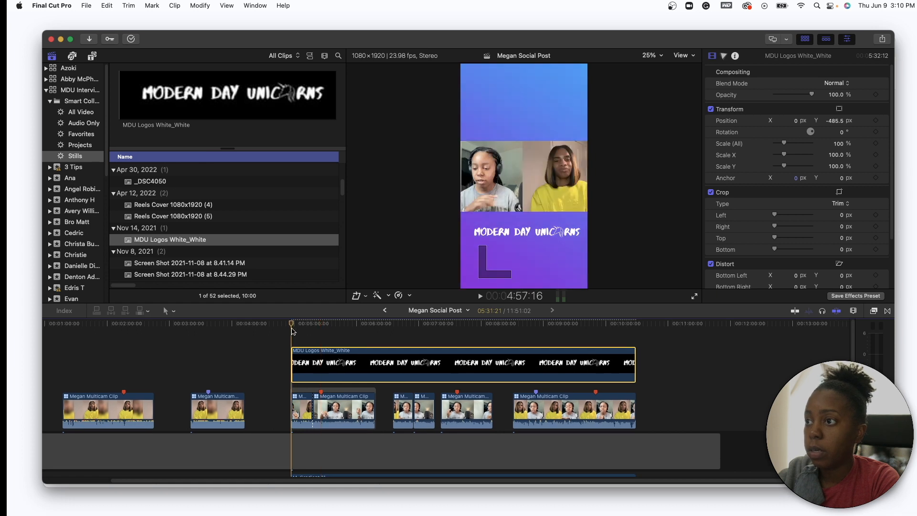
click(300, 345)
drag(311, 339, 374, 340)
click(341, 323)
click(342, 338)
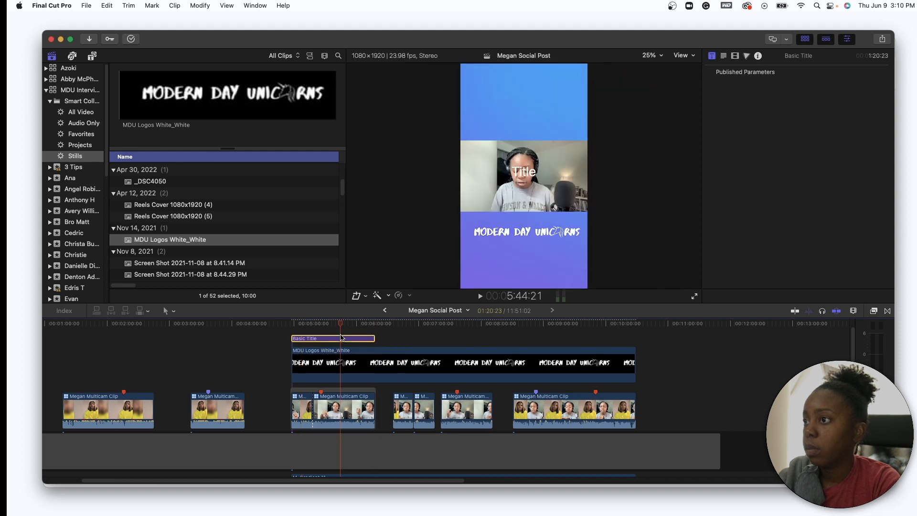
Change the title text to "STOP COMPARING YOURSELF", with YOURSELF on a second line.
click(725, 56)
click(714, 111)
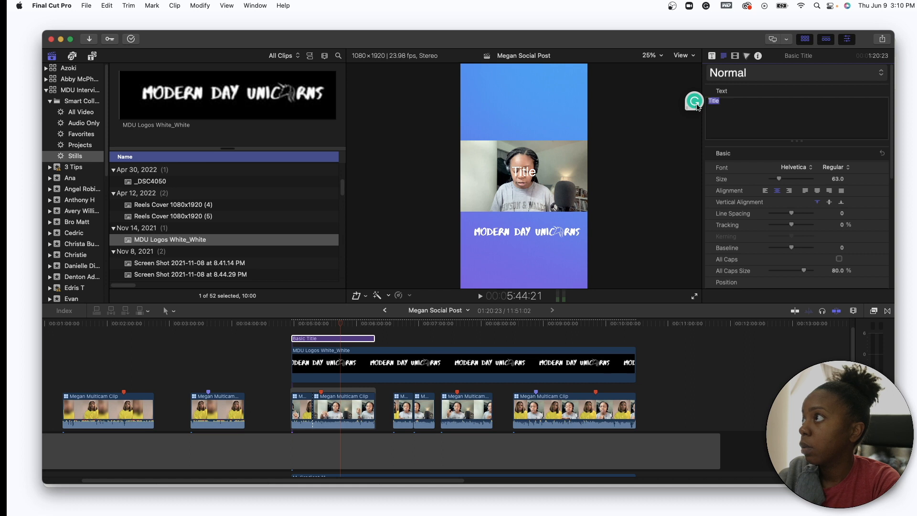
text(STOP )
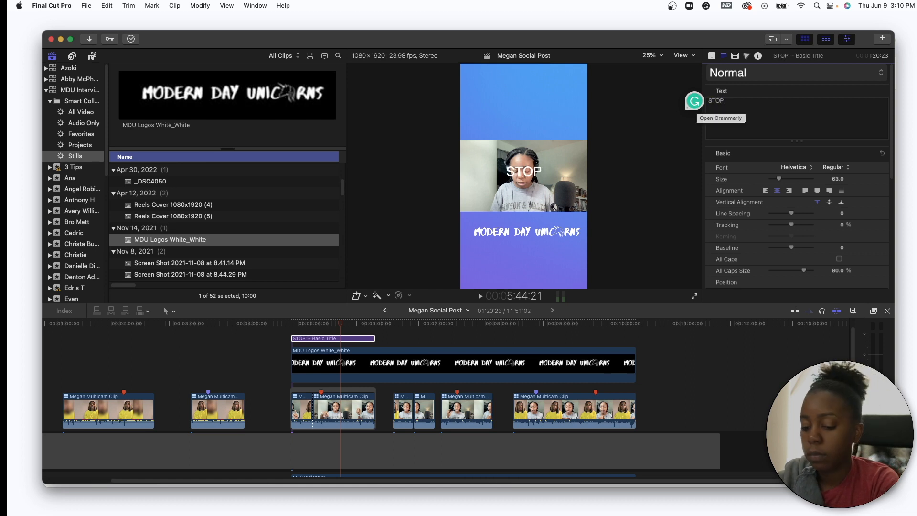
text(COMPARIN)
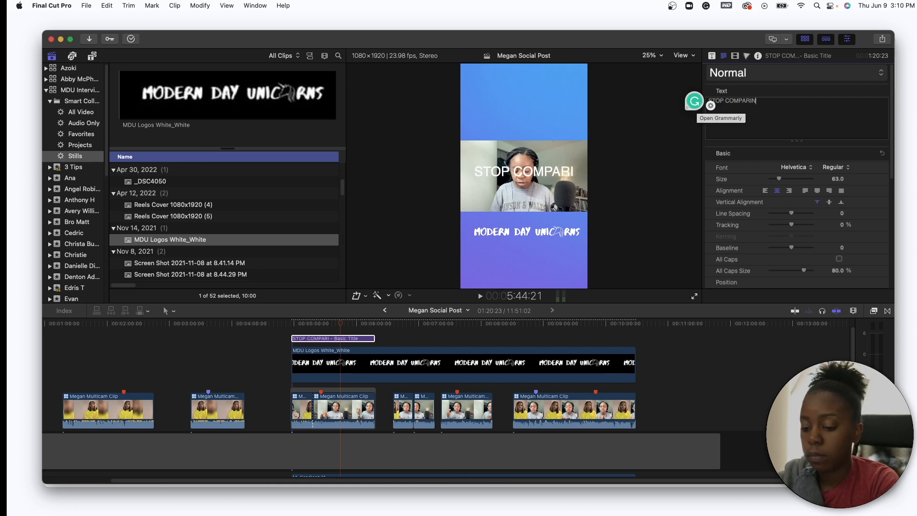
text(G YOURSELF)
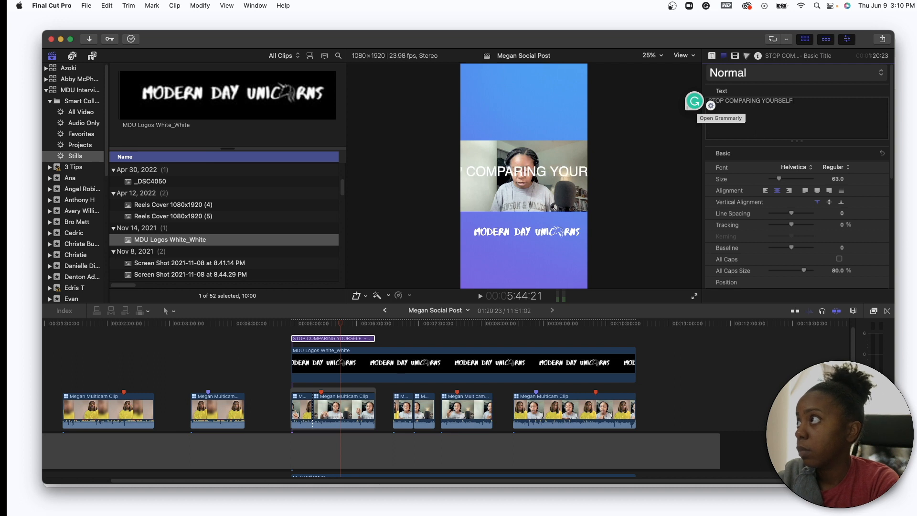
click(762, 102)
key(Return)
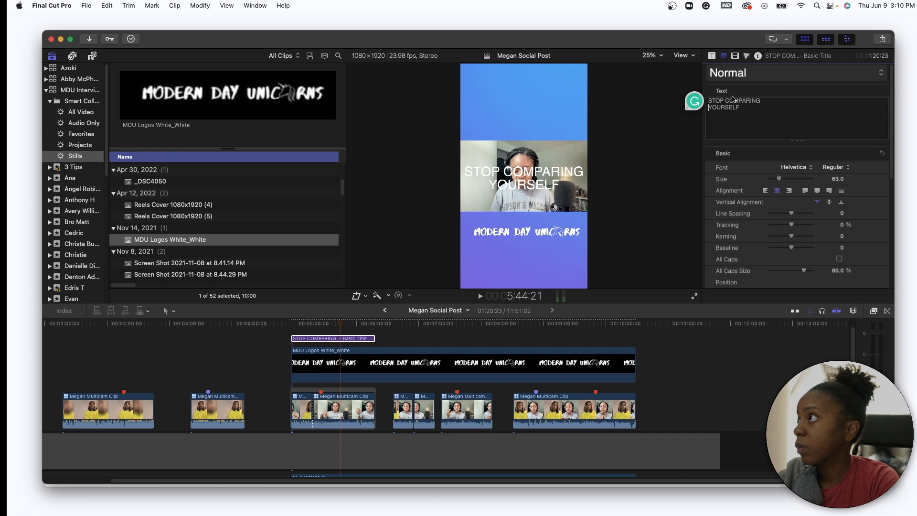
Set the title font to Bebas Neue and tighten the line spacing to -25.
click(799, 168)
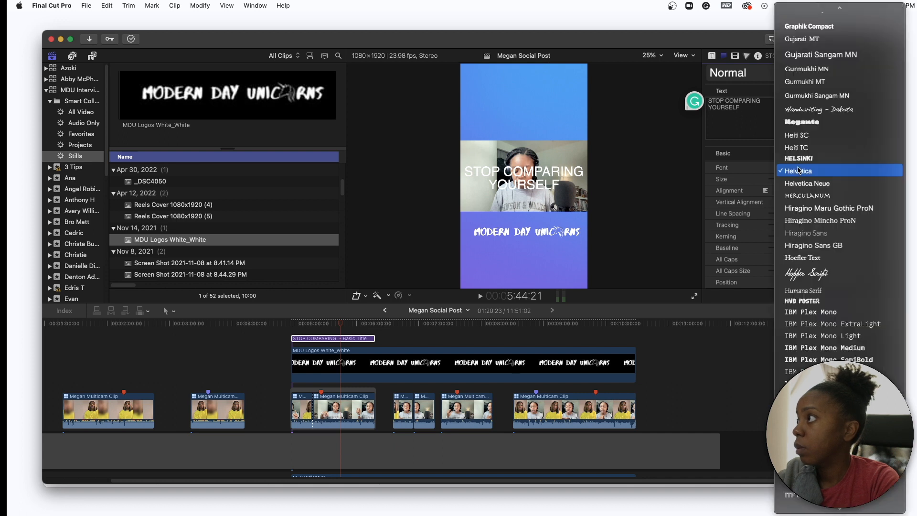
scroll(814, 181, up, 10)
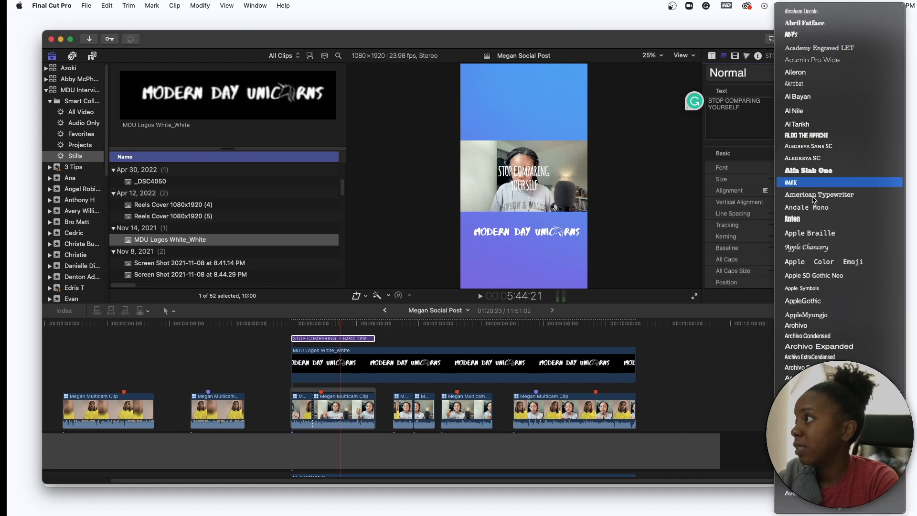
scroll(814, 186, down, 10)
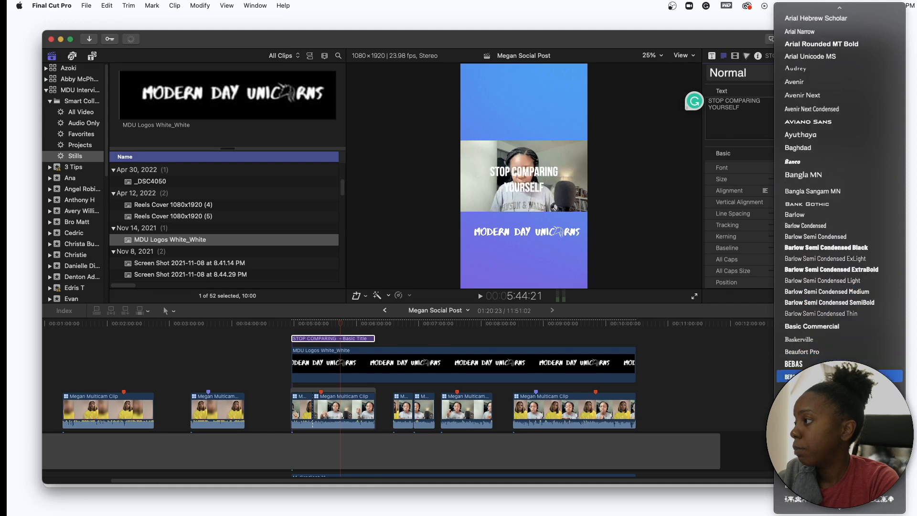
click(821, 365)
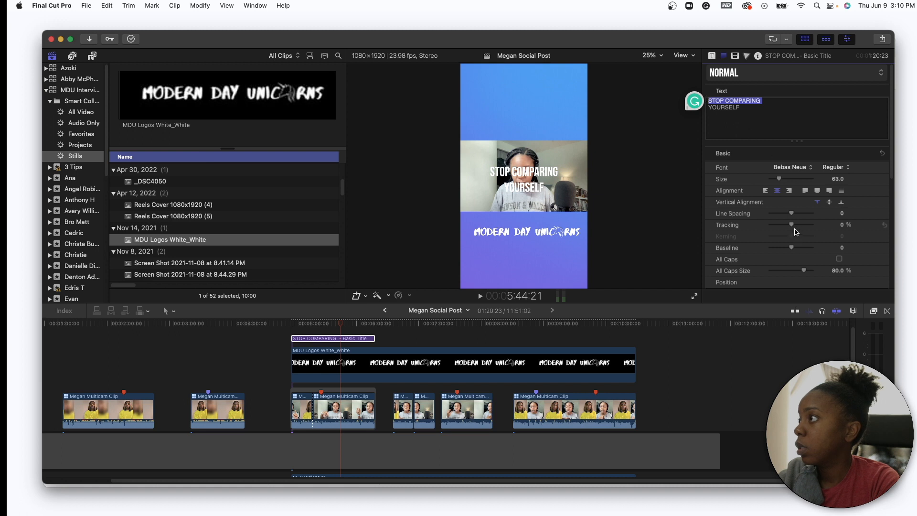
drag(795, 215, 788, 216)
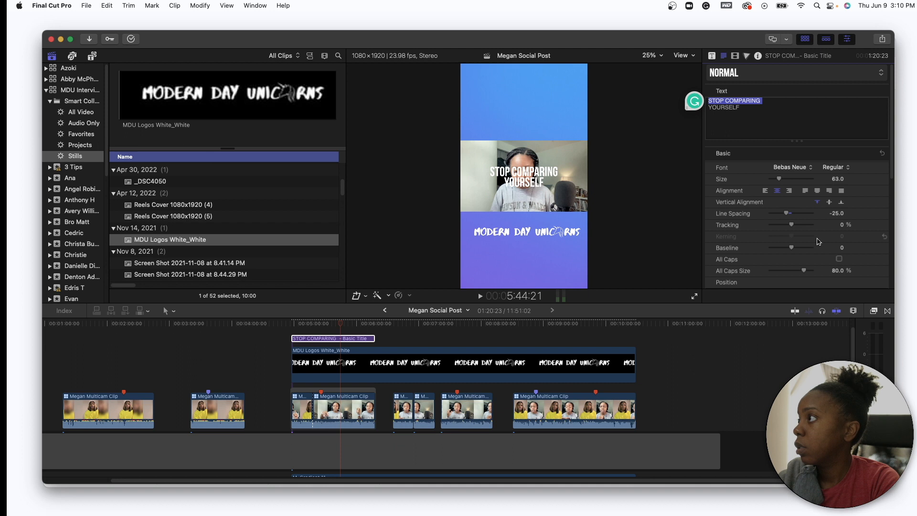
Move the title above the video by setting its text Y position to 239.53.
scroll(819, 241, down, 3)
scroll(817, 220, up, 3)
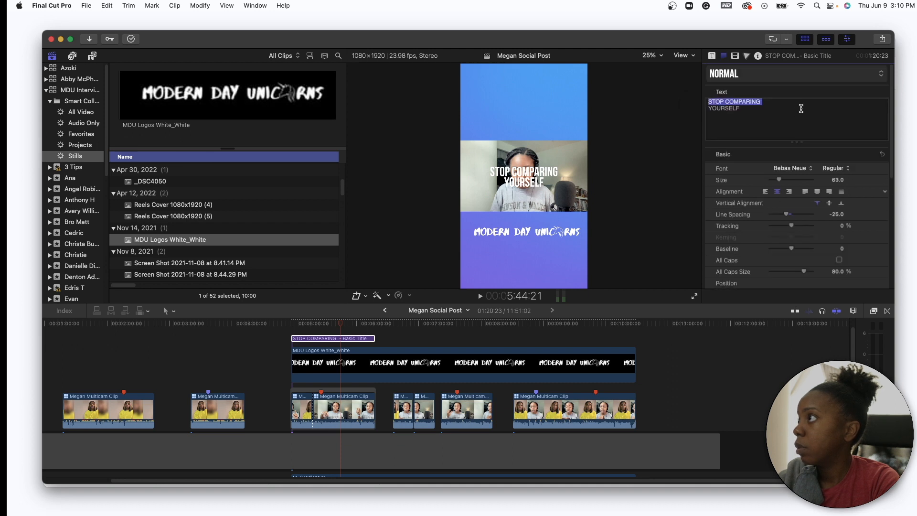
click(797, 115)
scroll(815, 222, down, 3)
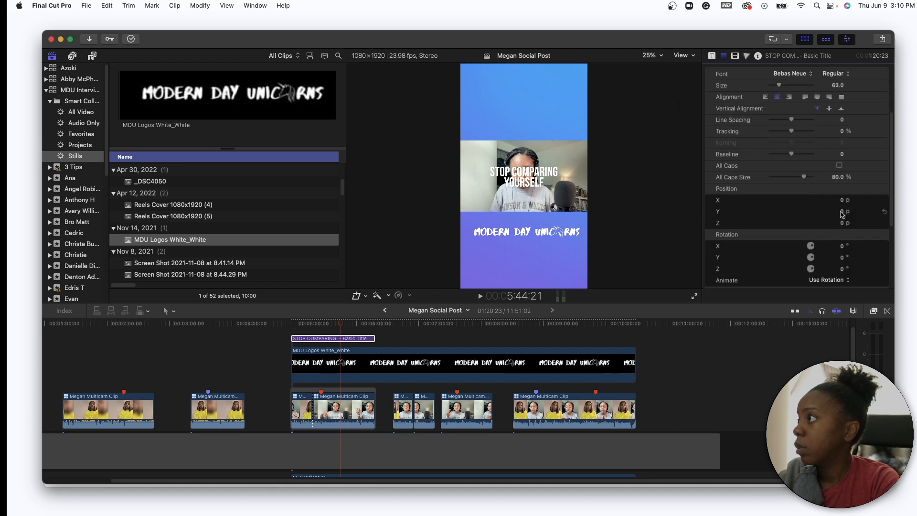
drag(841, 214, 843, 188)
scroll(795, 174, up, 3)
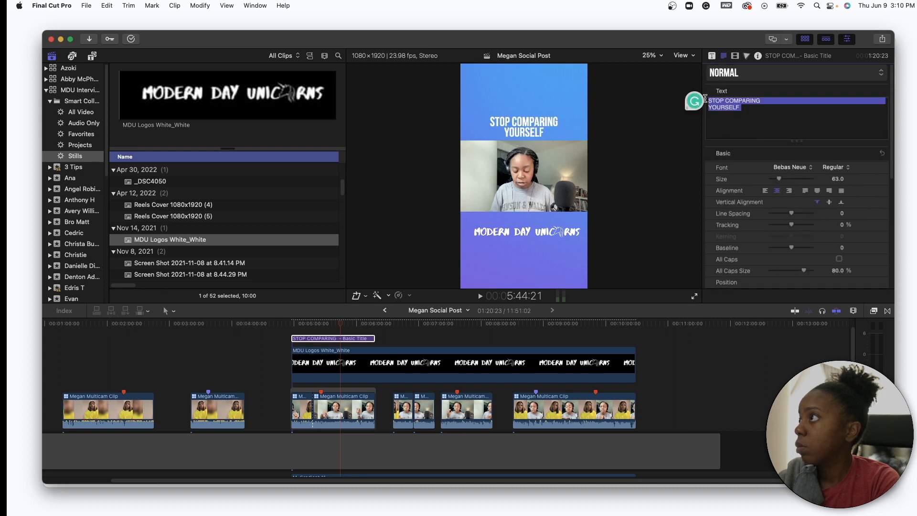
Colour only the word STOP in the title red, leaving COMPARING YOURSELF white.
scroll(767, 229, down, 5)
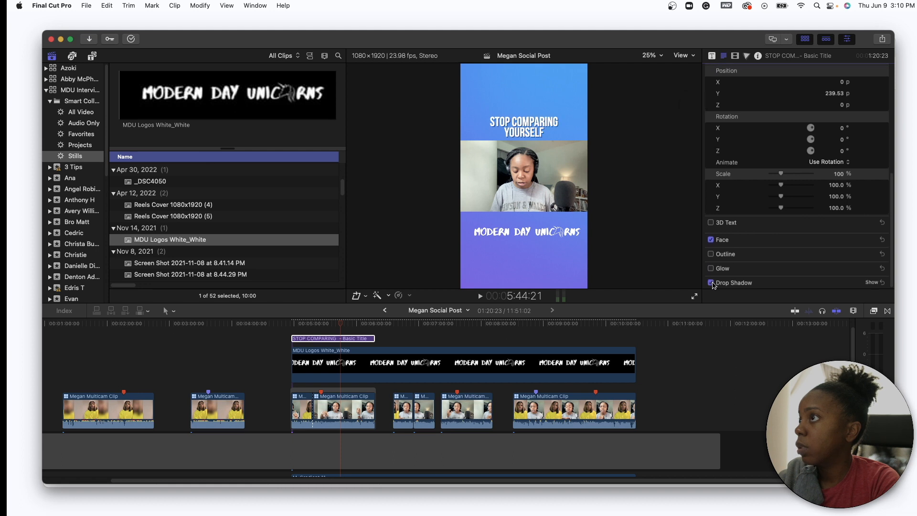
scroll(745, 174, up, 5)
click(739, 106)
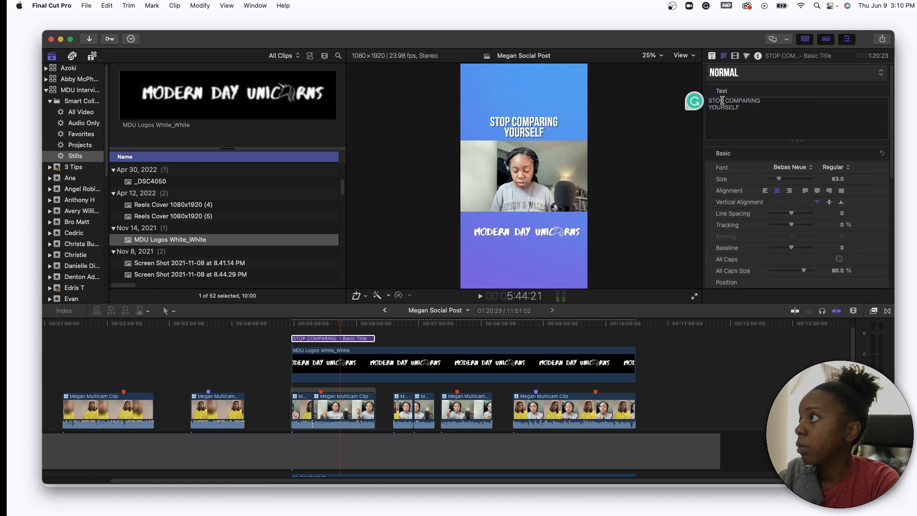
scroll(765, 197, down, 5)
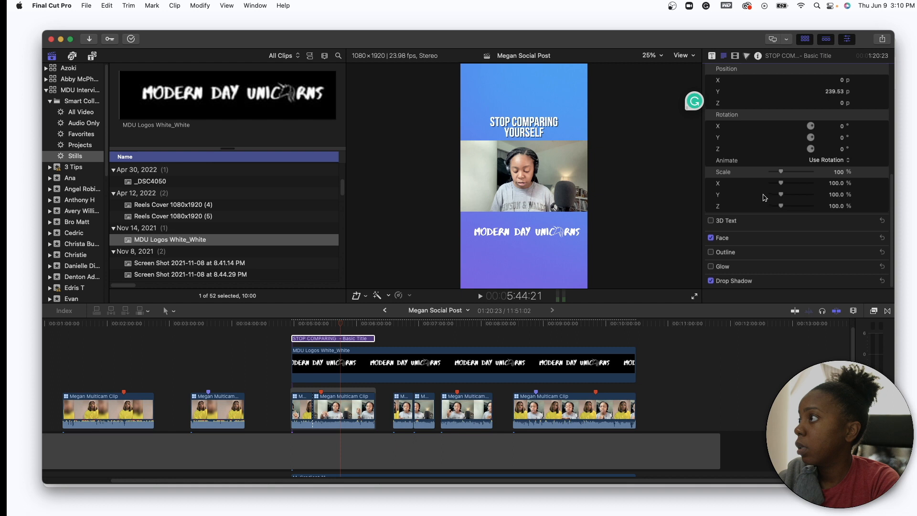
click(738, 239)
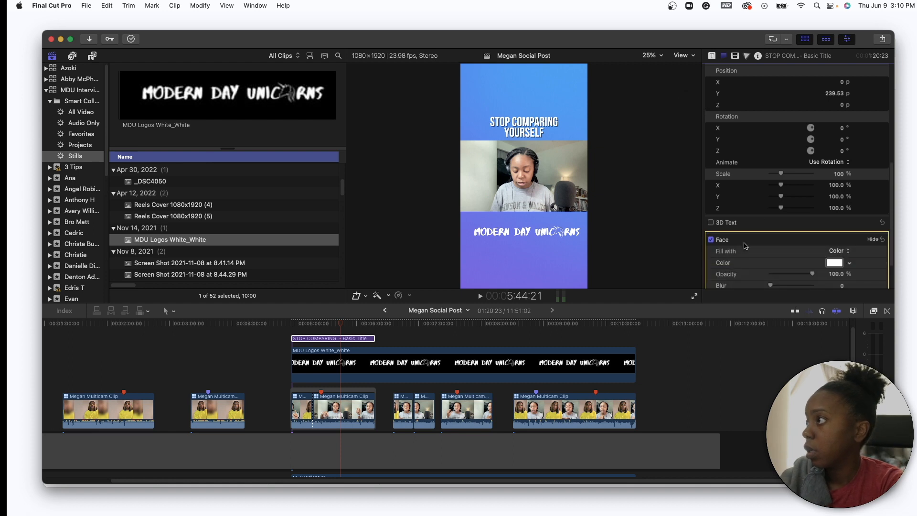
click(819, 263)
drag(835, 226, 910, 233)
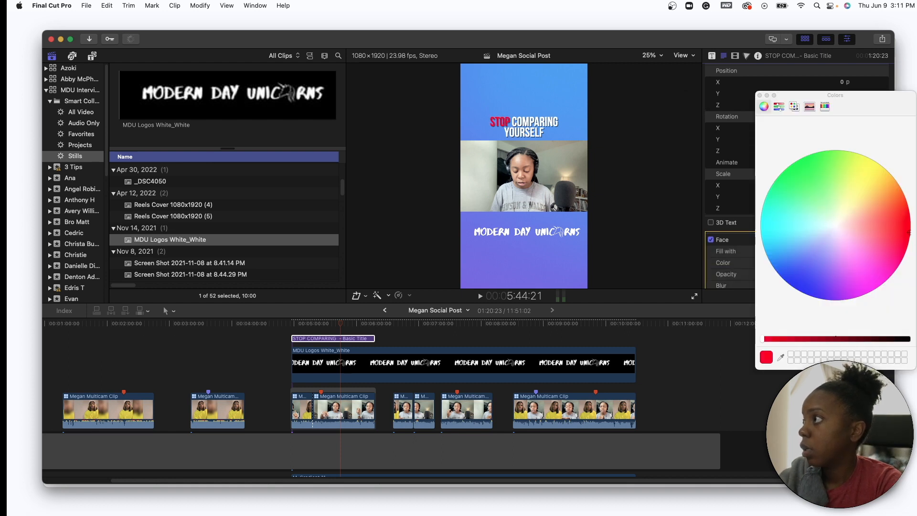
click(760, 97)
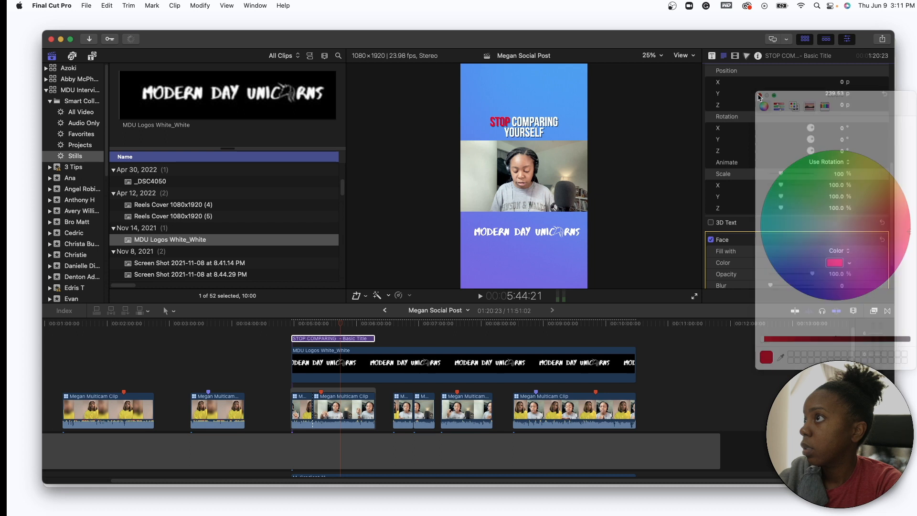
scroll(787, 119, up, 5)
click(771, 127)
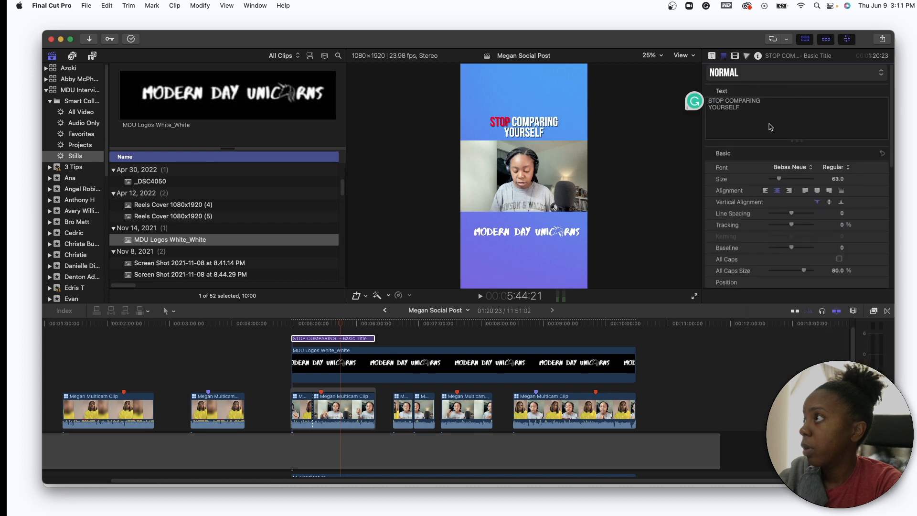
Play through the following highlights and scale the single-person clip starting at 7:21:10 up to 324% so it fills the frame.
drag(368, 325, 392, 328)
key(space)
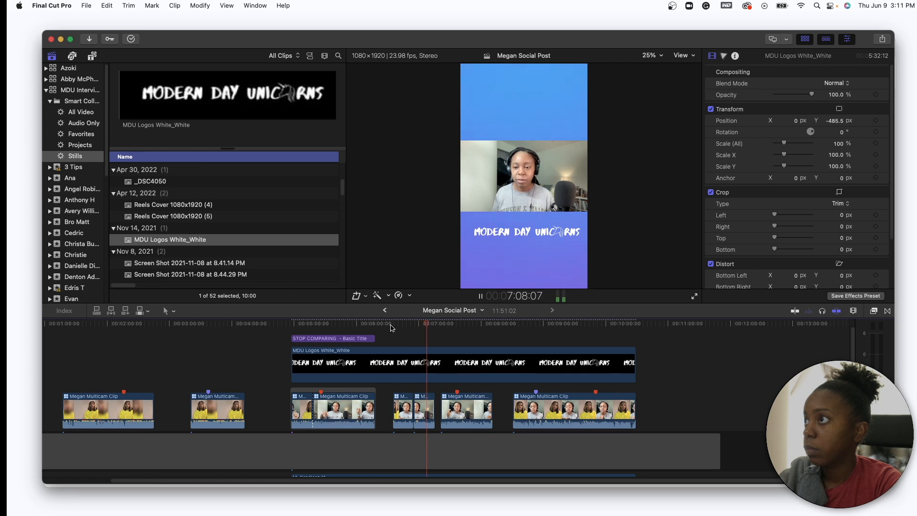
key(space)
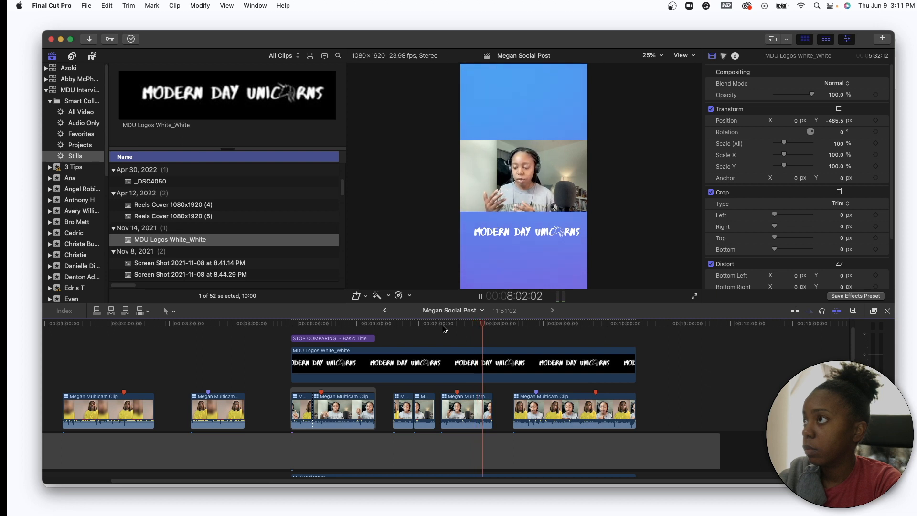
key(space)
click(471, 400)
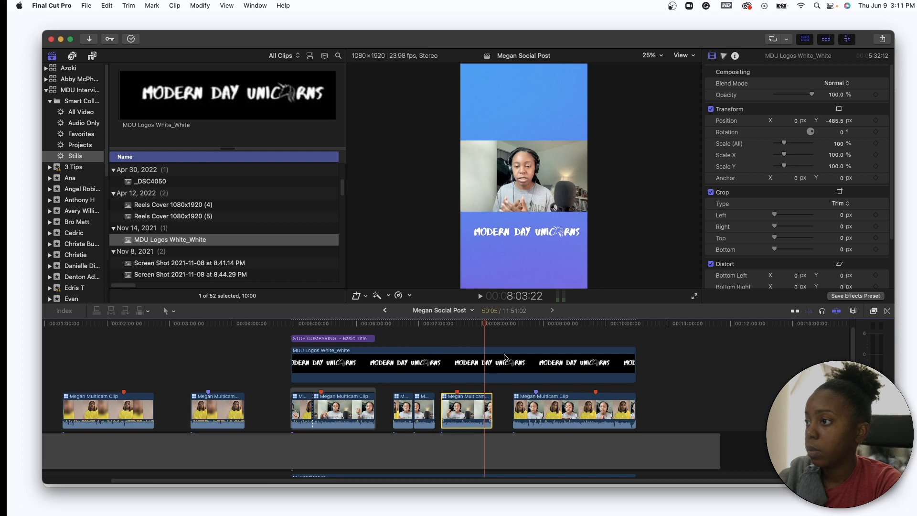
drag(784, 143, 805, 154)
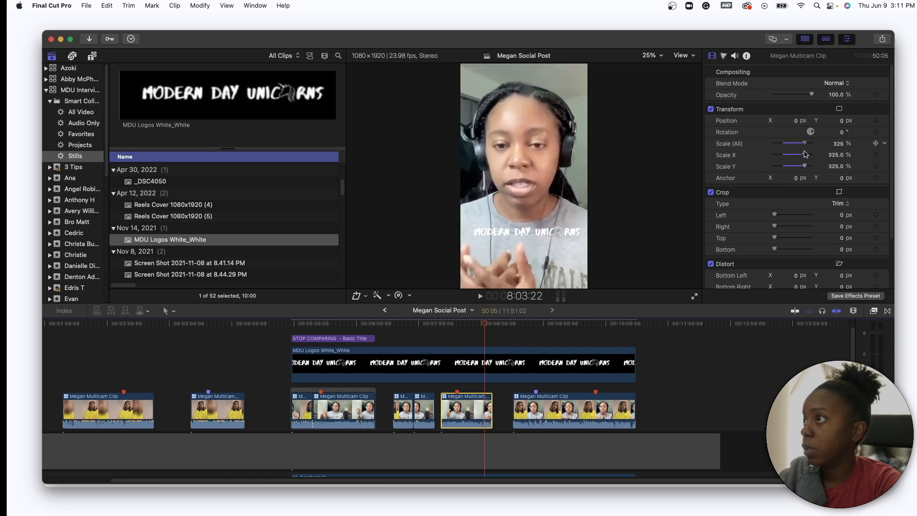
Split the logo layer at 7:21:10 and 8:11:15, the start and end of the enlarged clip.
click(441, 324)
key(l)
click(441, 366)
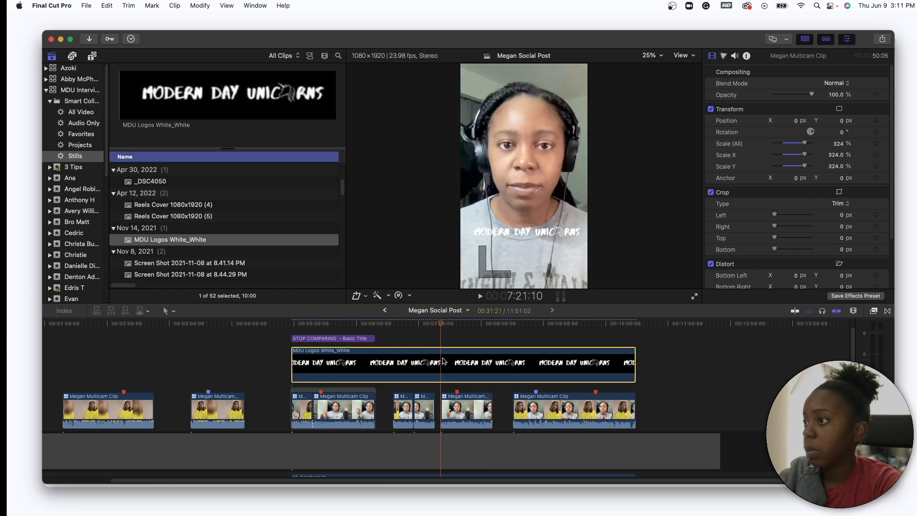
key(super+b)
click(492, 326)
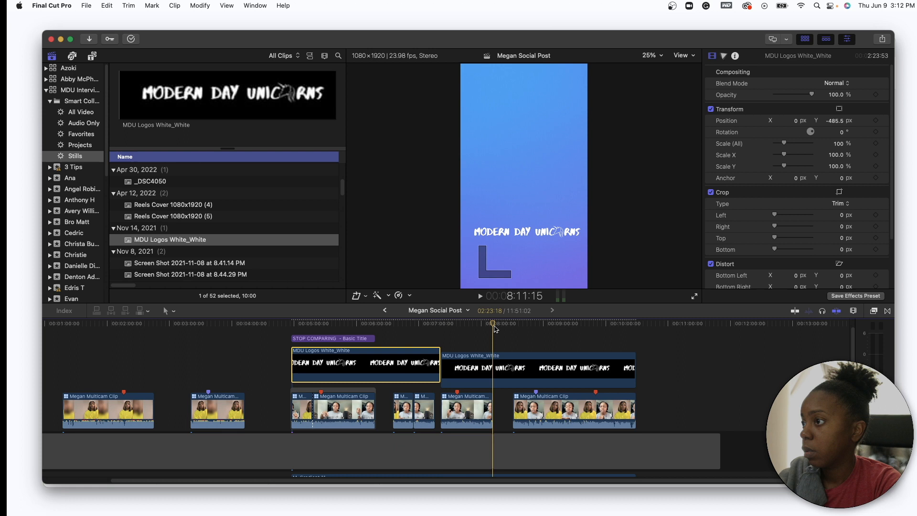
click(479, 374)
key(super+b)
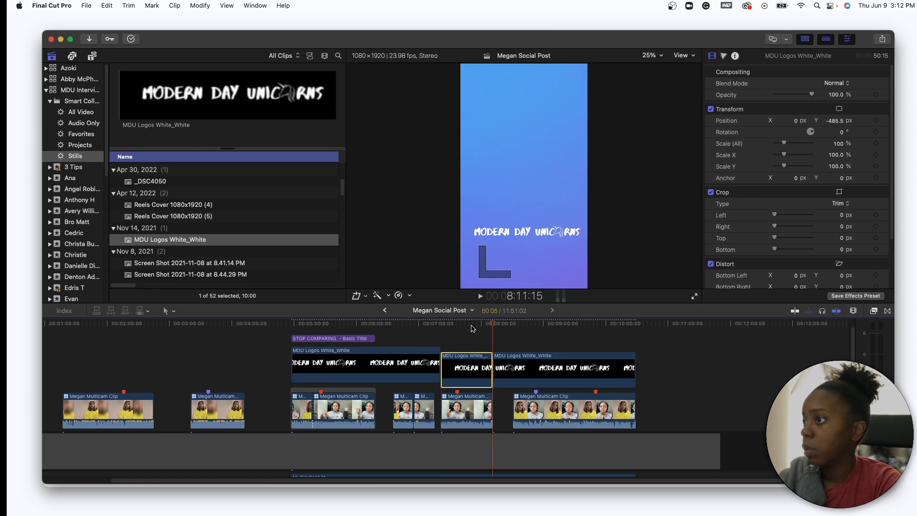
Lower the logo segment over the enlarged clip to Y position -519.2 px and reduce its opacity to 51.13%.
click(472, 325)
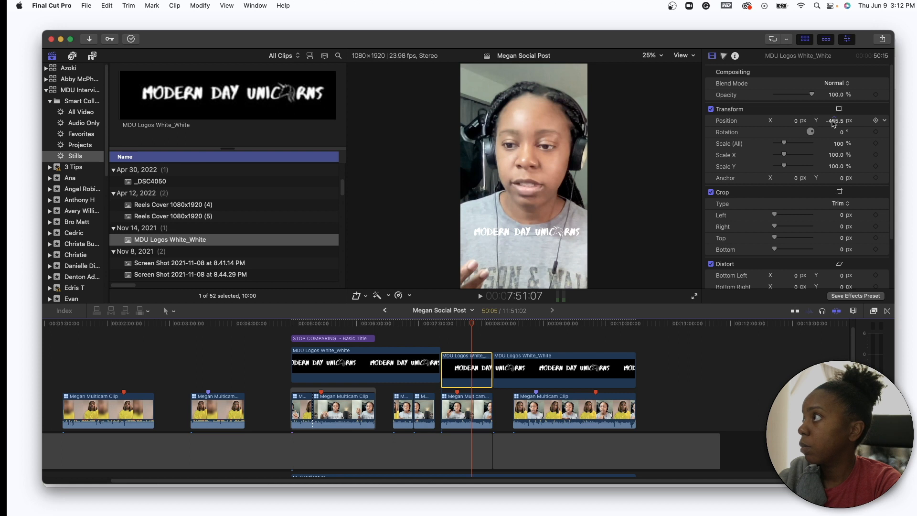
drag(835, 125, 835, 5)
drag(836, 120, 835, 184)
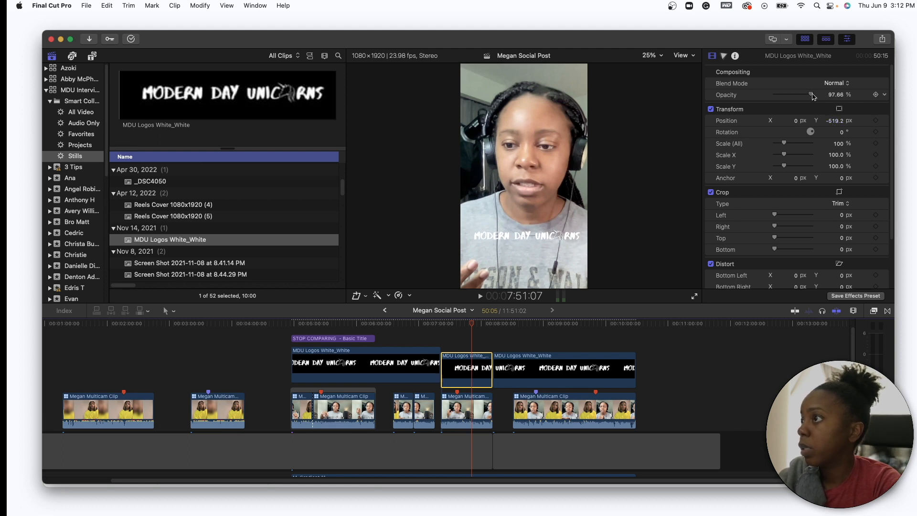
drag(808, 95, 790, 97)
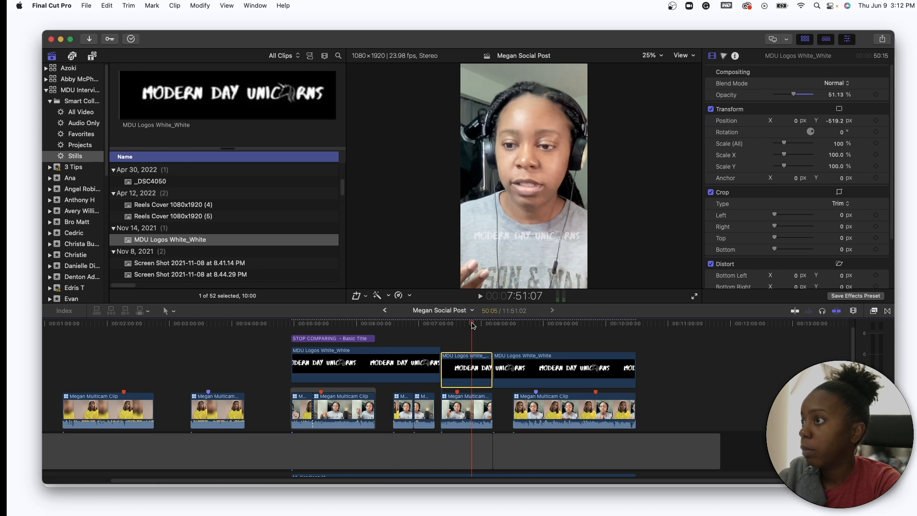
Check the enlarged clip's sound, switch its active audio angle to the first single-speaker option, and replay the opening.
click(441, 325)
key(space)
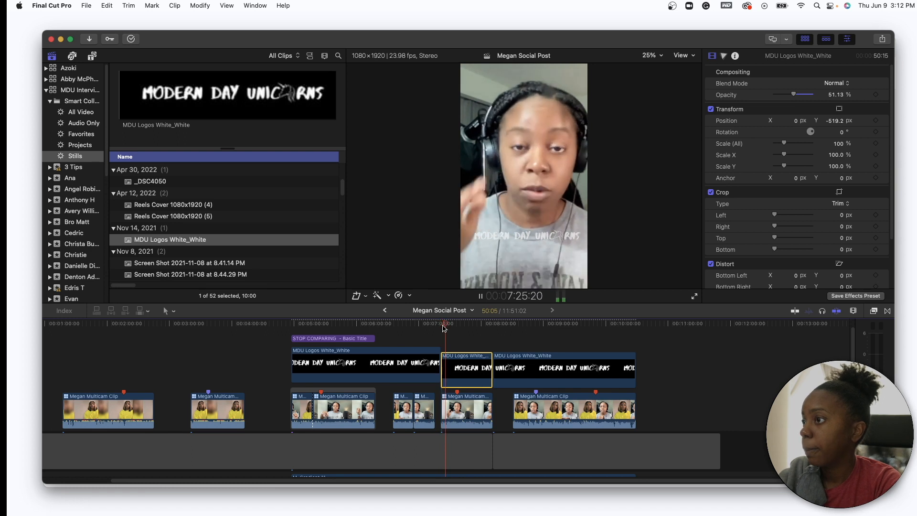
key(space)
right_click(469, 409)
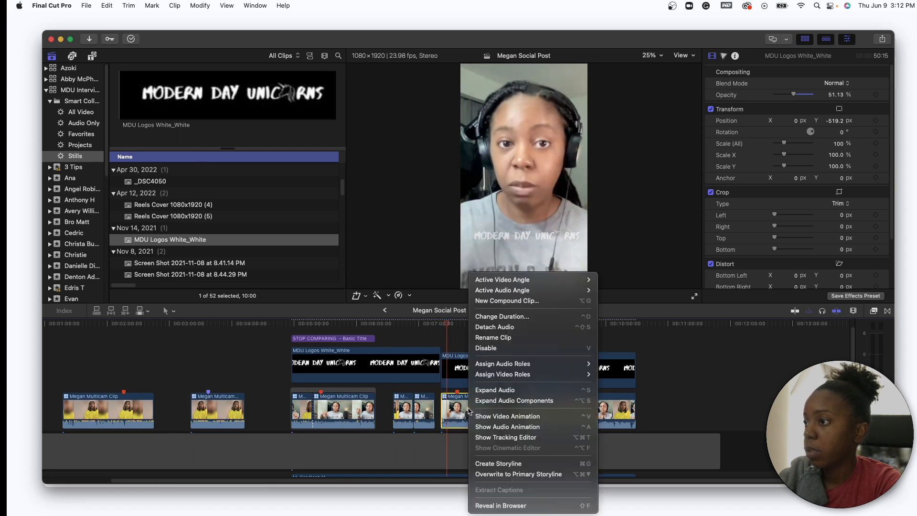
mouse_move(573, 290)
click(615, 300)
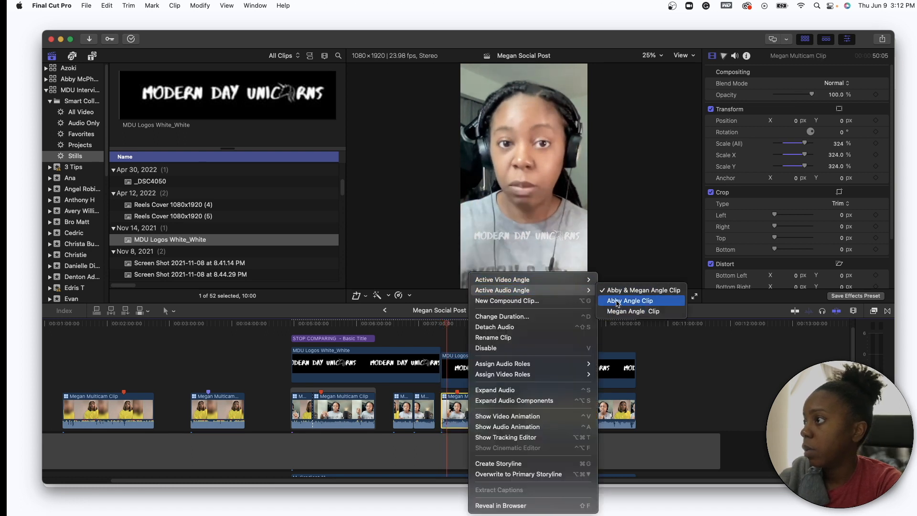
click(443, 325)
key(space)
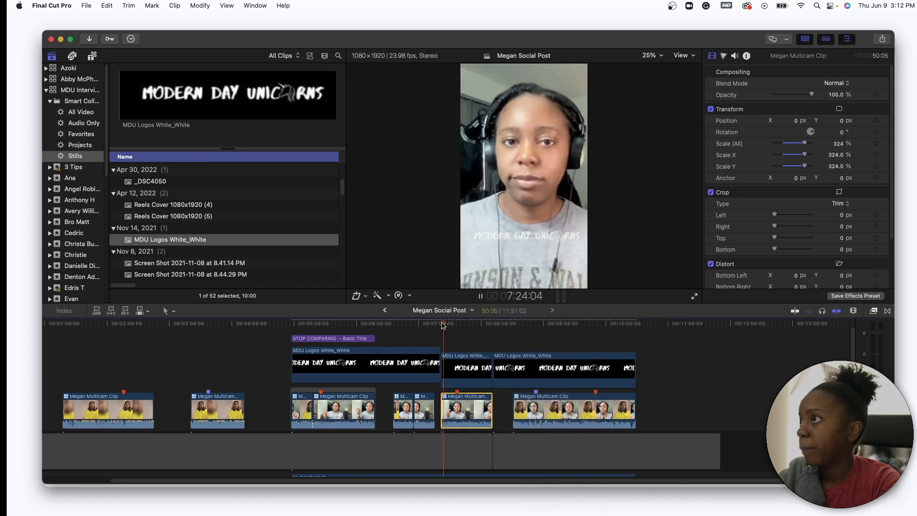
key(space)
Preview the last highlight, copy the STOP COMPARING YOURSELF title to its start at 8:30:20, and extend the copy to the highlight's end.
click(520, 325)
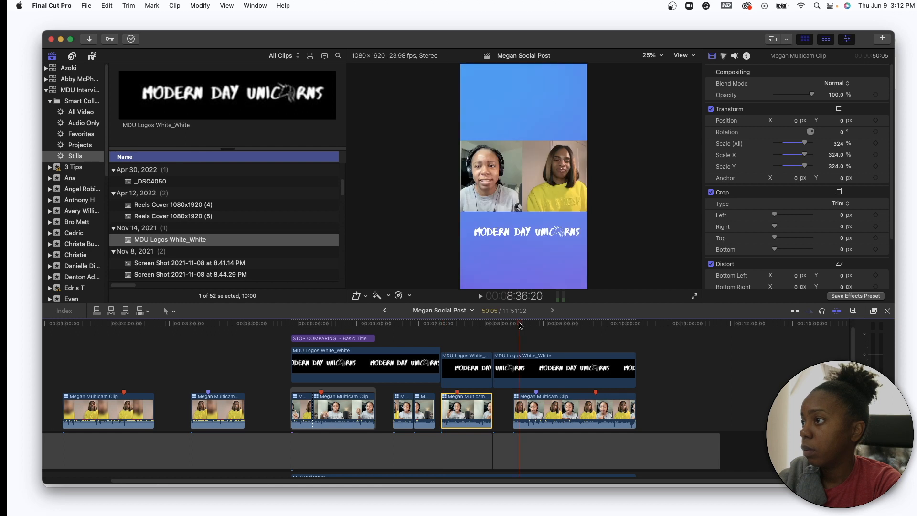
click(515, 326)
key(space)
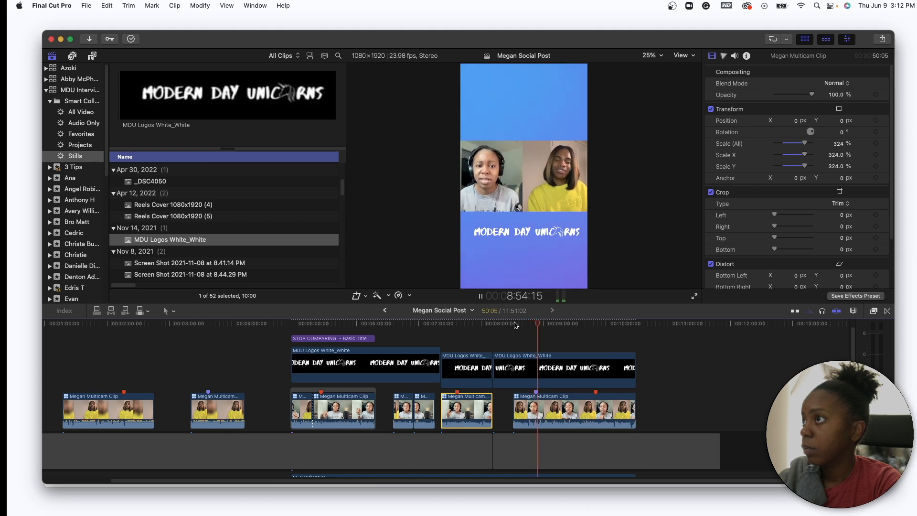
click(528, 325)
drag(528, 325, 514, 328)
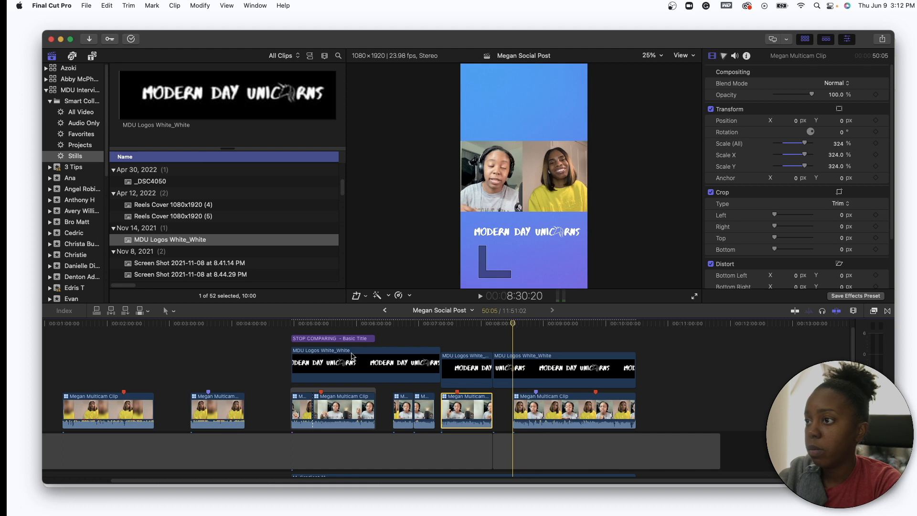
drag(348, 340, 589, 345)
click(596, 342)
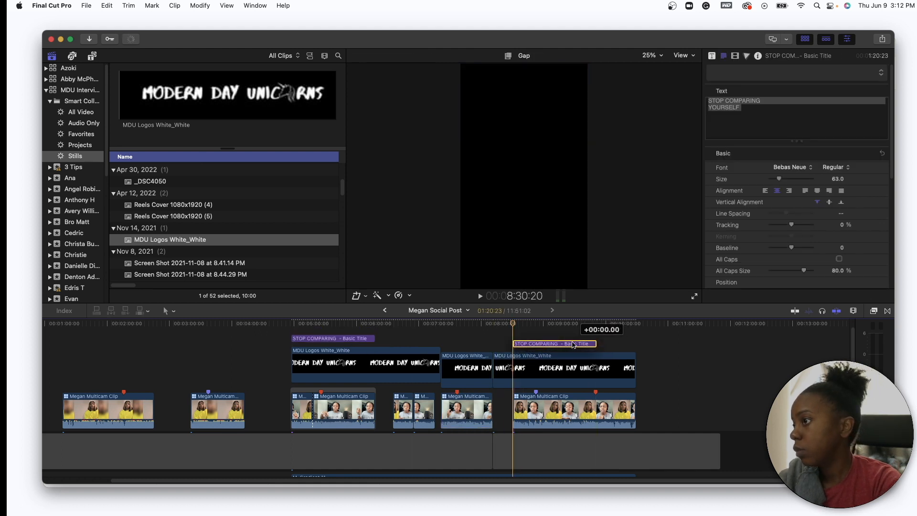
drag(593, 344, 634, 343)
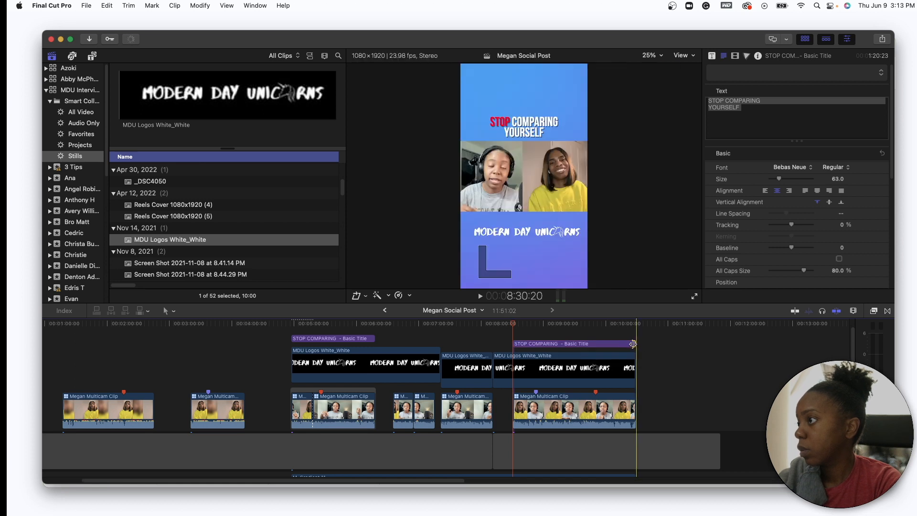
Clear the text of the copied title above the last highlight.
click(588, 326)
click(596, 344)
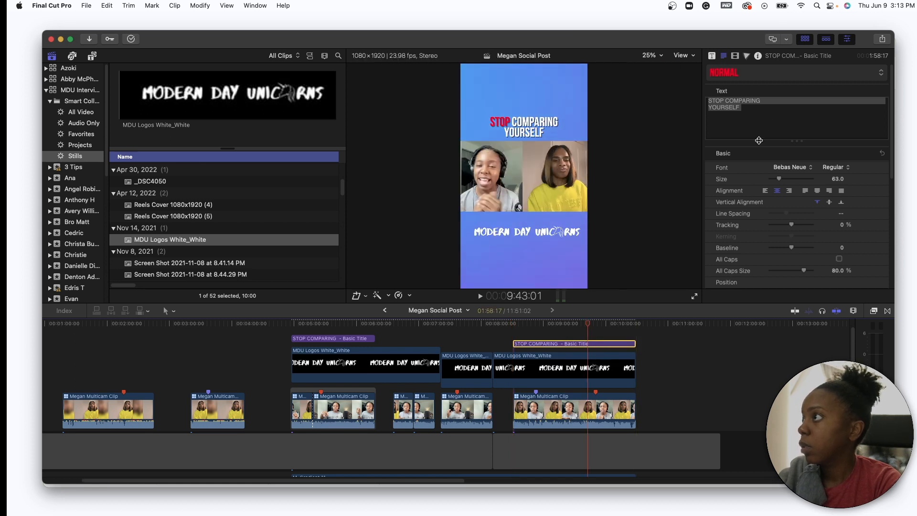
click(767, 113)
key(super+a)
text(The)
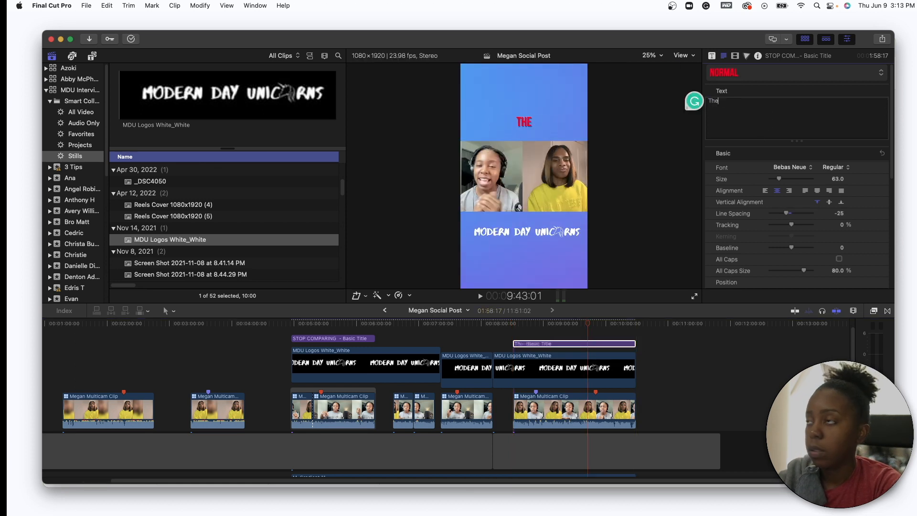
text( Cal)
key(BackSpace)
key(BackSpace)
key(BackSpace)
key(BackSpace)
key(BackSpace)
key(BackSpace)
key(BackSpace)
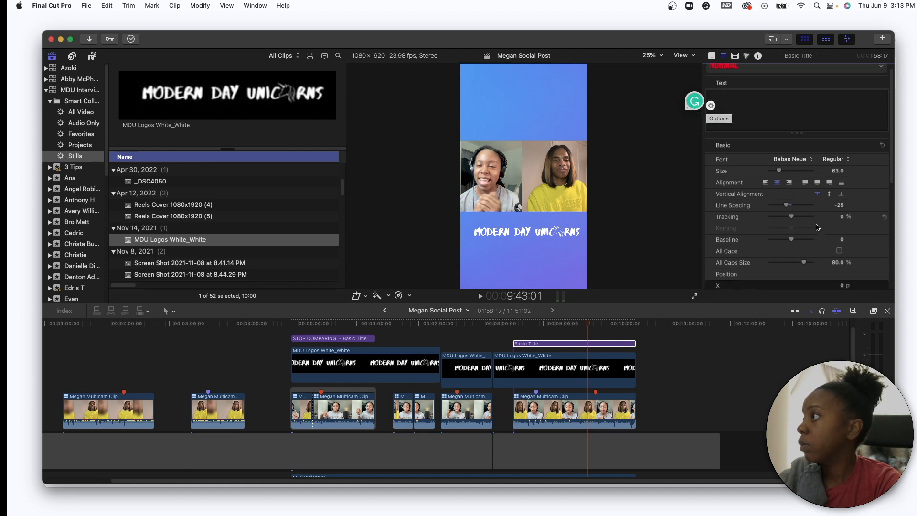
Return the copied title's face colour to white.
scroll(818, 227, down, 10)
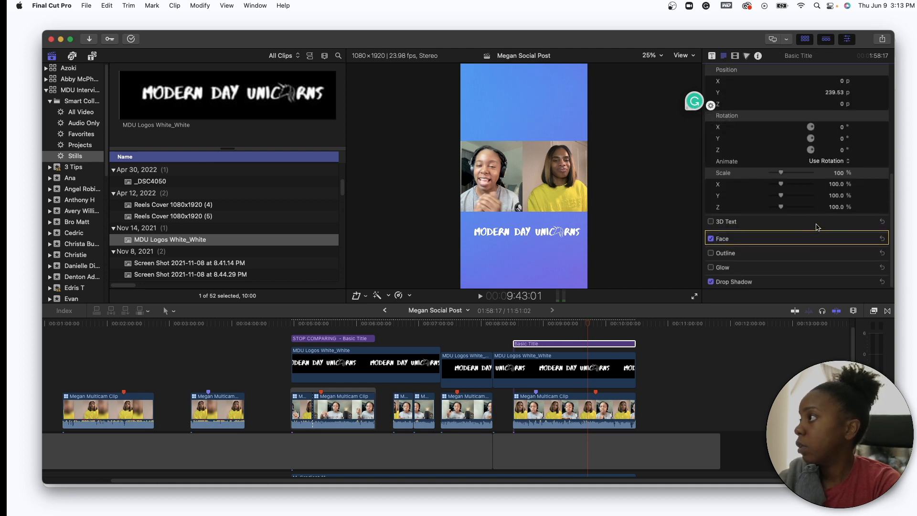
click(872, 239)
scroll(869, 243, down, 3)
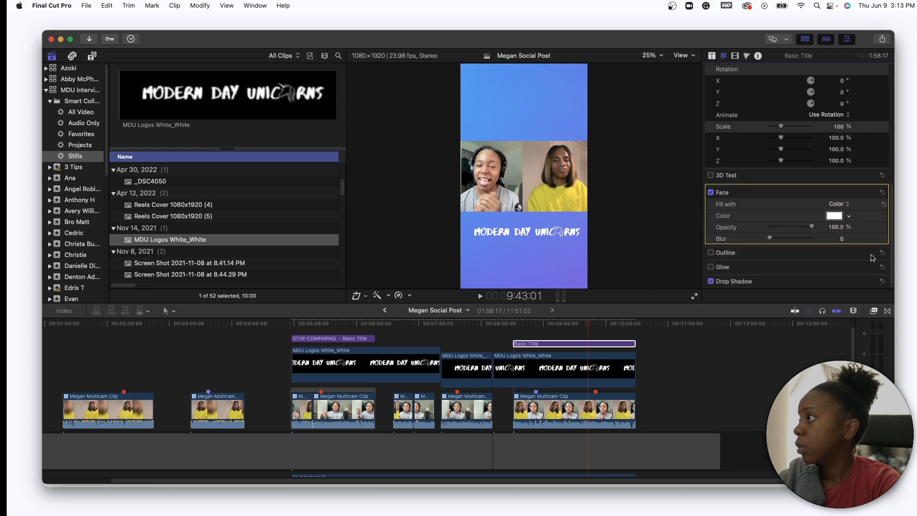
scroll(855, 228, up, 13)
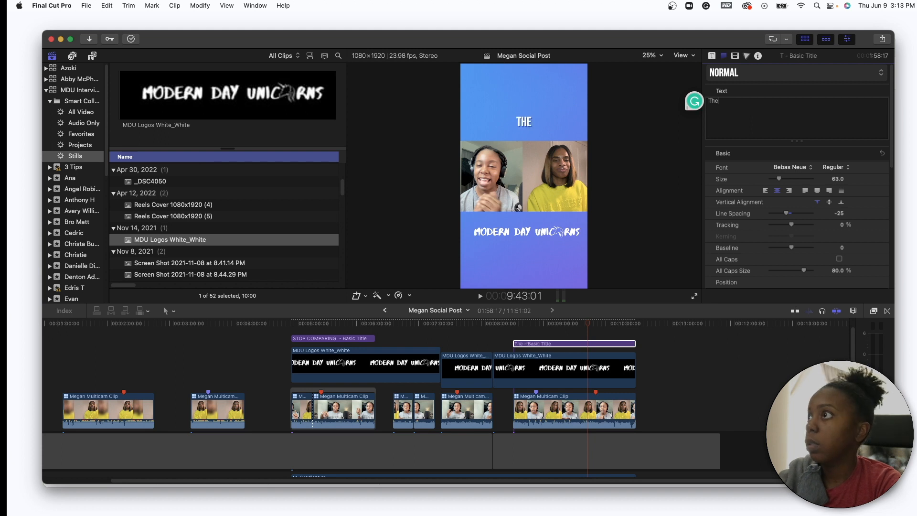
Enter "The VAlue Of" as the copied title's text, with "BRanding" on a second line.
key(BackSpace)
text(Vlau)
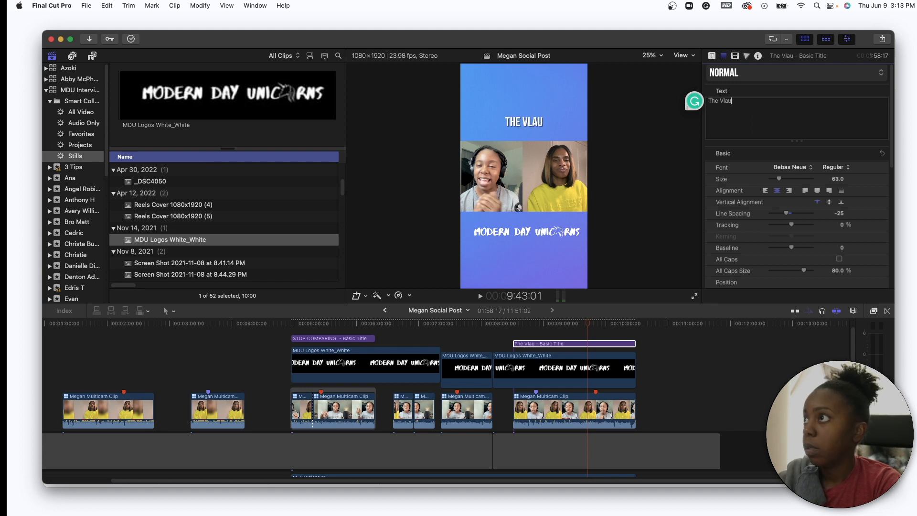
key(BackSpace)
key(BackSpace)
key(BackSpace)
text(Alue Of)
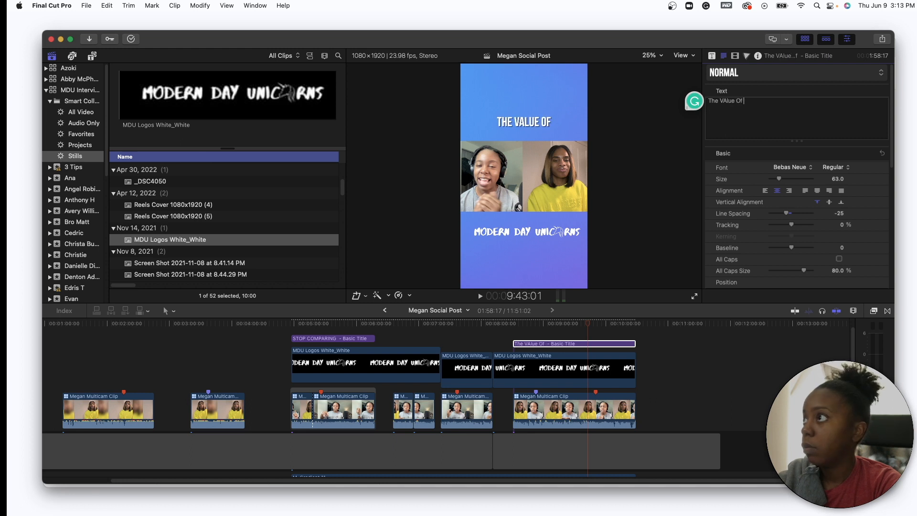
text( BRanding)
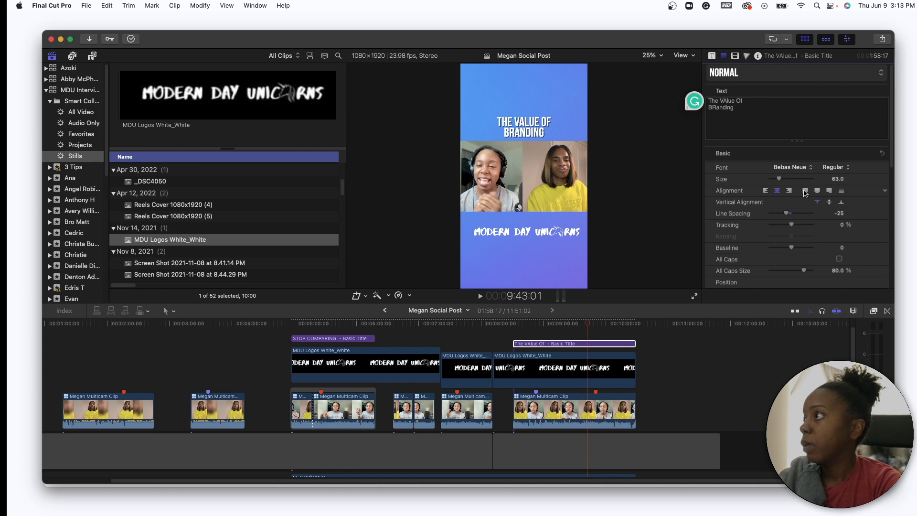
Recolour only the word "VAlue" in the last highlight's title to bright green.
scroll(805, 193, down, 1)
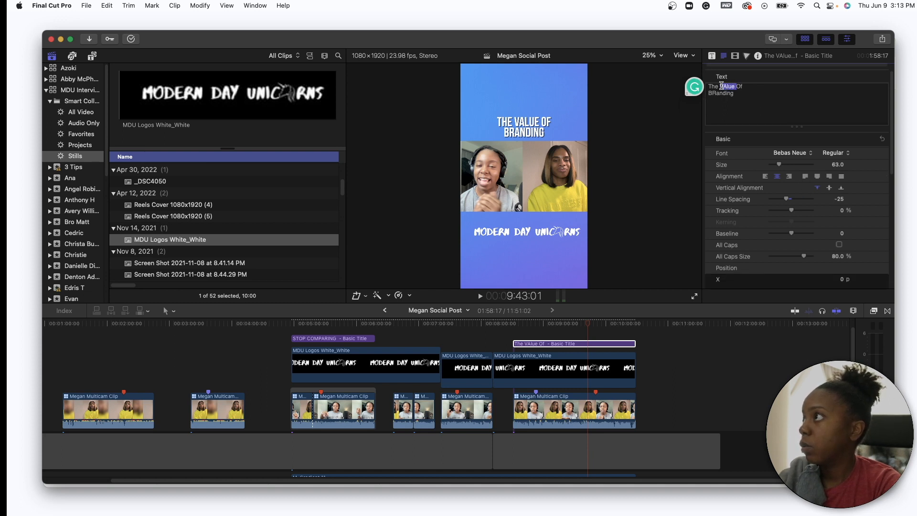
scroll(811, 257, down, 8)
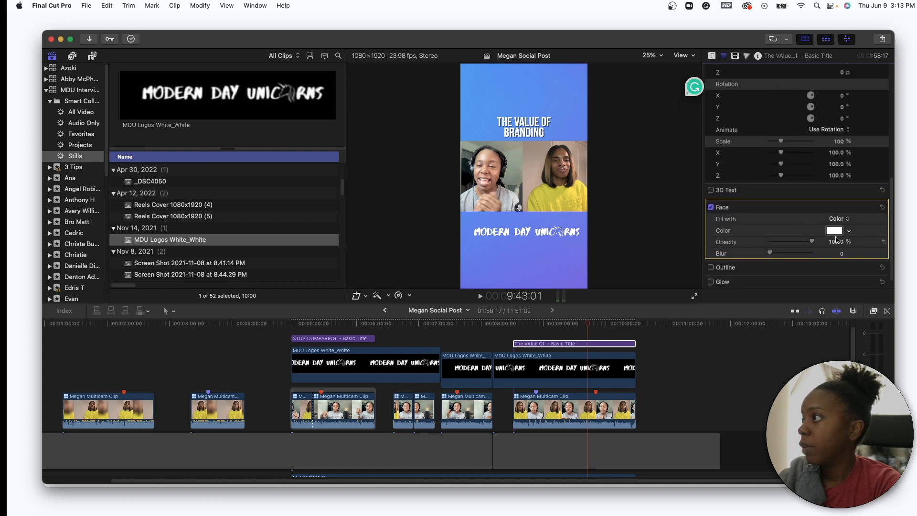
click(841, 230)
click(790, 167)
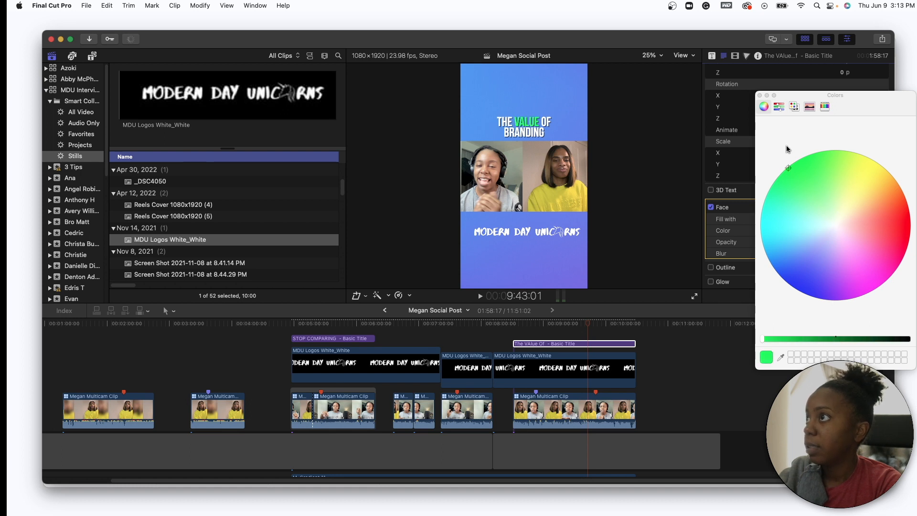
click(761, 96)
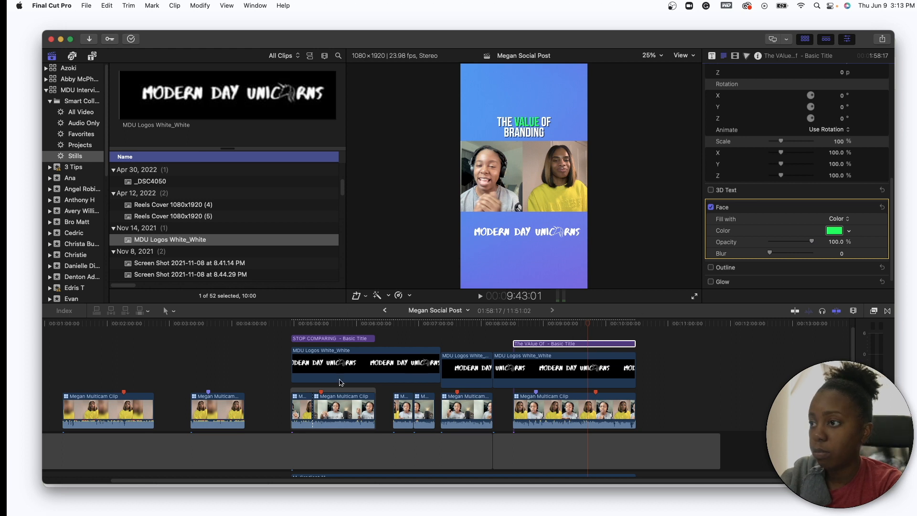
Mark a range over the STOP COMPARING YOURSELF highlight, from 4:57:16 to its last frame at 6:18:14.
scroll(401, 375, left, 2)
click(316, 325)
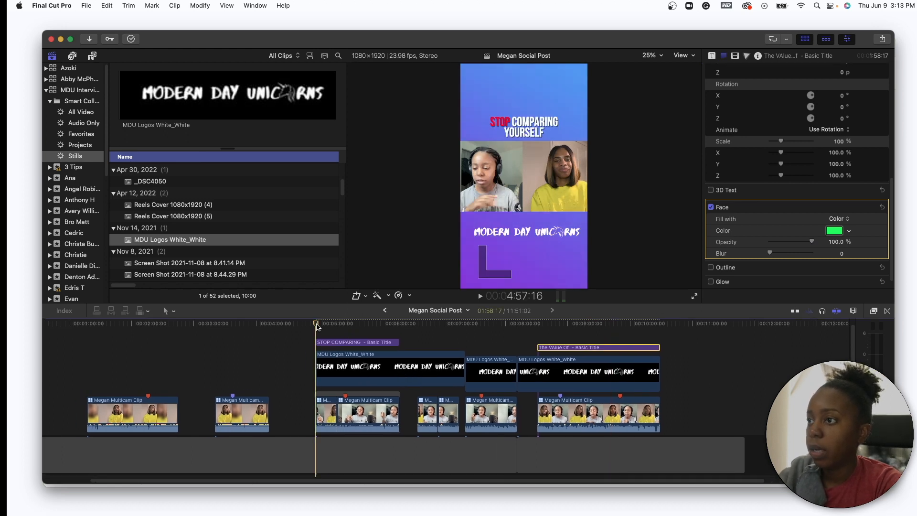
key(super+b)
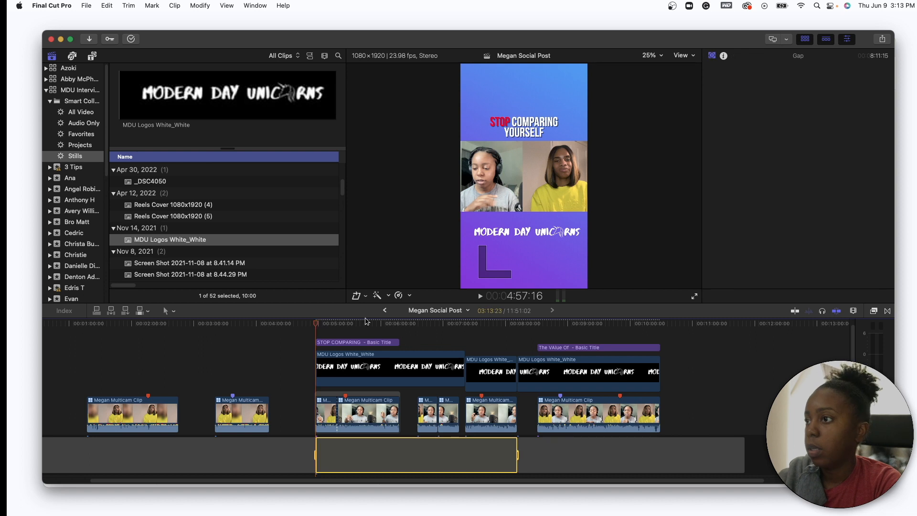
click(401, 326)
key(Left)
key(Left)
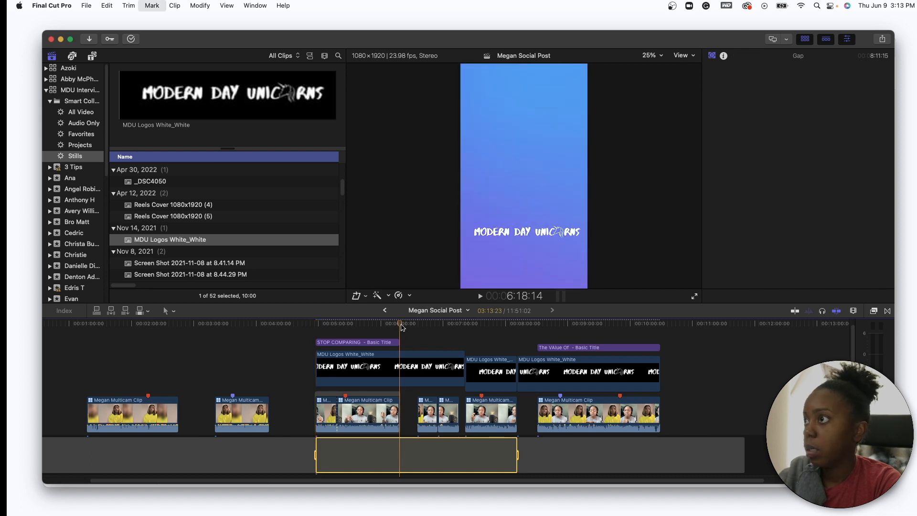
key(Right)
key(Right)
key(Left)
key(super+b)
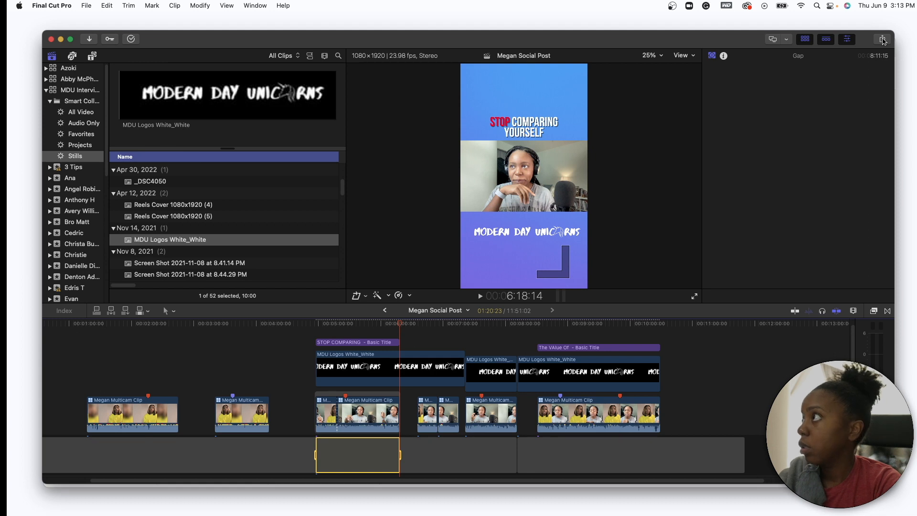
Export the marked range as a movie file named "Stop Complaning".
click(883, 40)
click(866, 61)
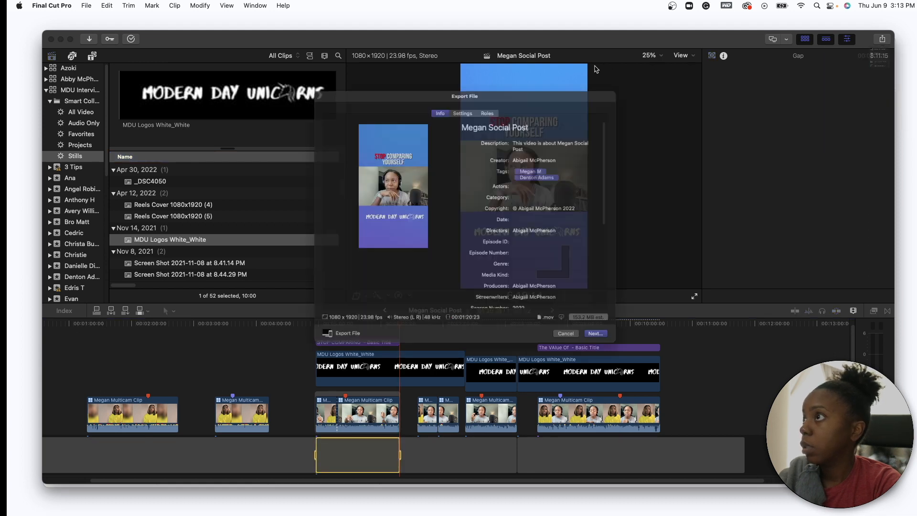
click(532, 102)
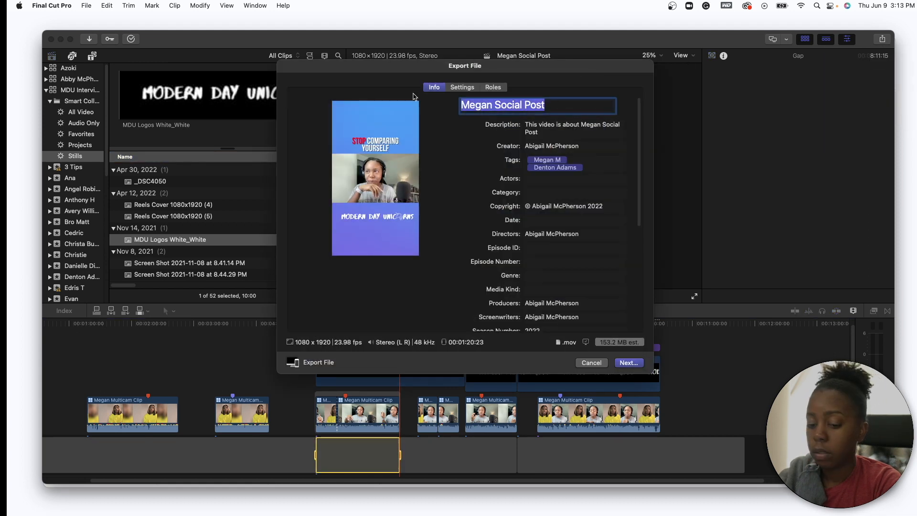
text(Stio)
key(BackSpace)
key(BackSpace)
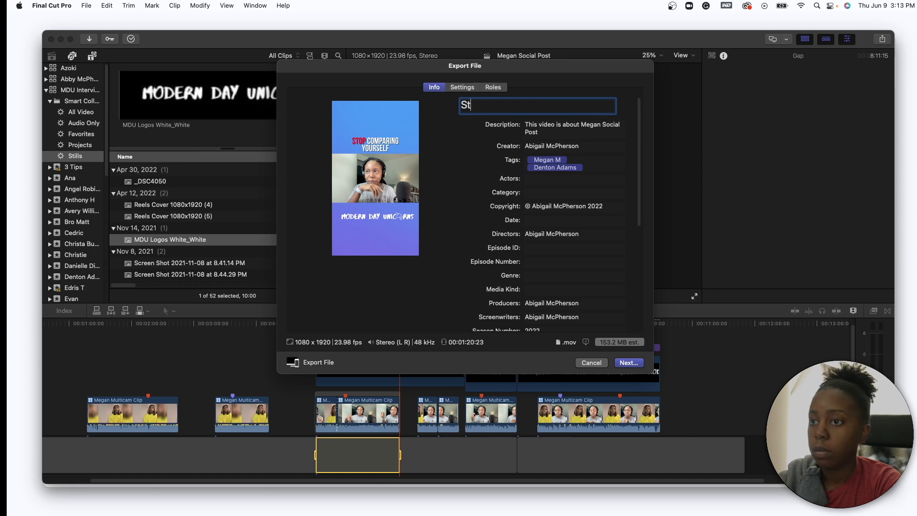
text(op Complaning)
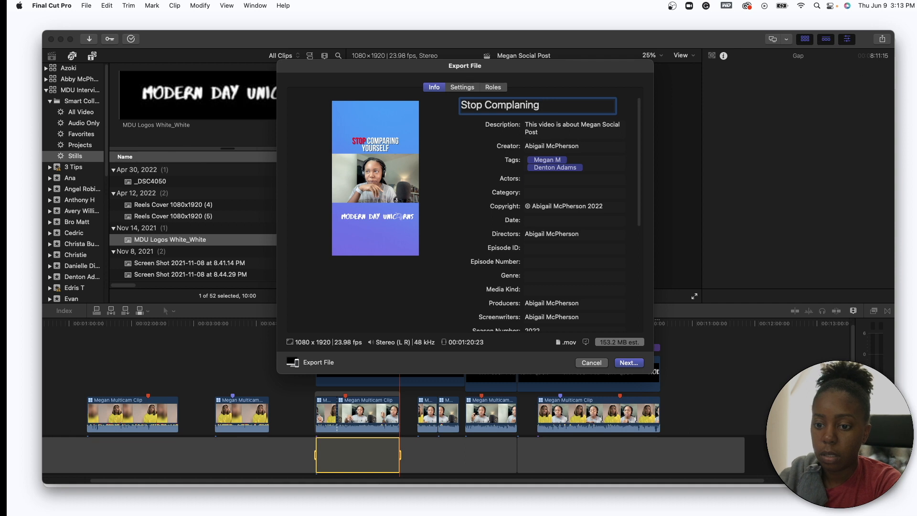
click(629, 362)
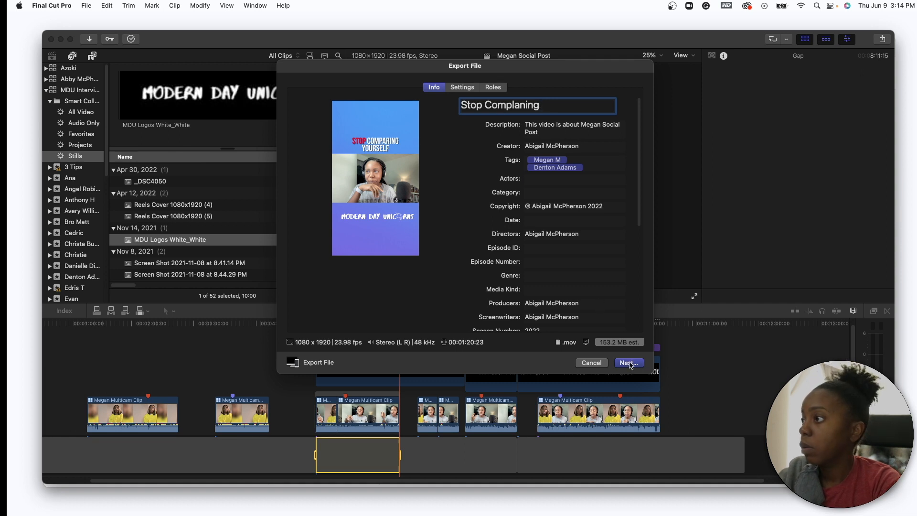
click(630, 366)
Mark the full-frame highlight that ends at 8:11:14 as a range and export it as "The Journey".
click(467, 328)
key(i)
drag(518, 328, 507, 329)
key(super+e)
text(The Journey)
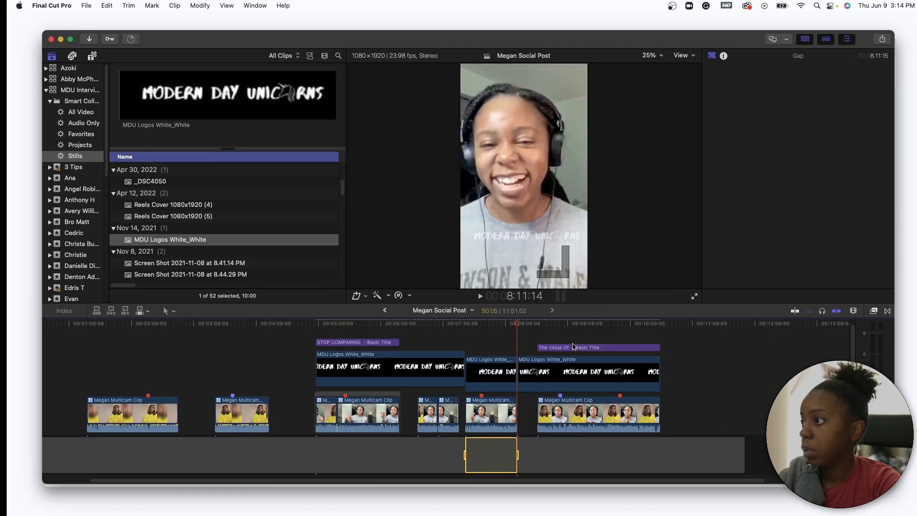
Mark the last highlight, under the value-of-branding title, as a range and export it as "Branding".
key(Down)
key(x)
click(882, 39)
click(860, 62)
text(Branding)
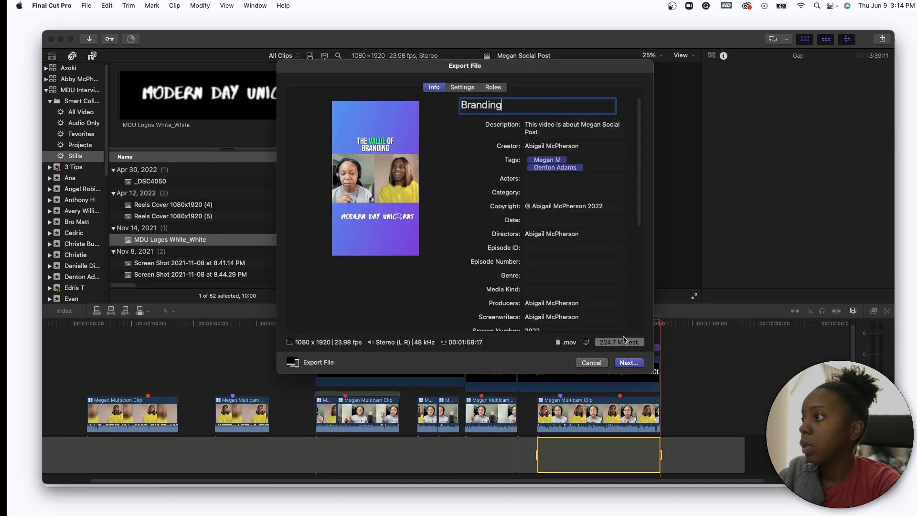
click(629, 363)
click(631, 377)
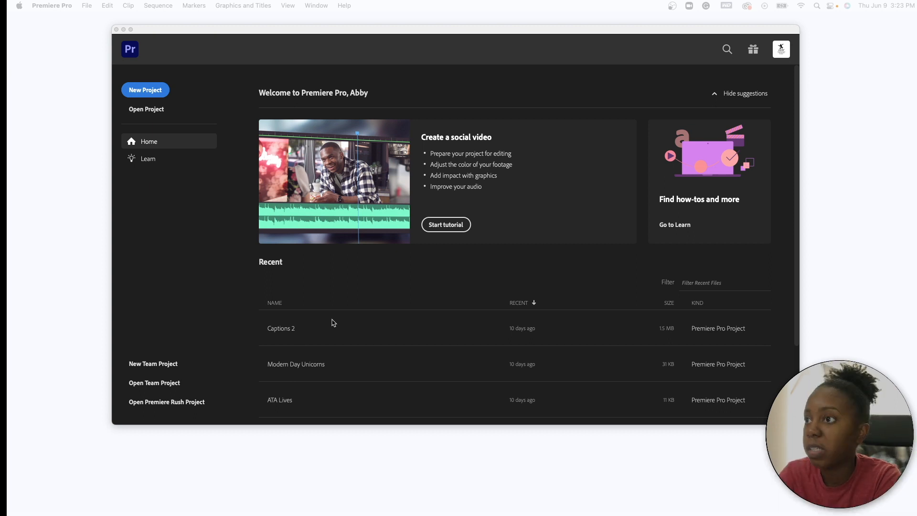
Switch to Premiere Pro, open the recent project Captions 2, and open its Modern Day Unicorns bin.
click(277, 328)
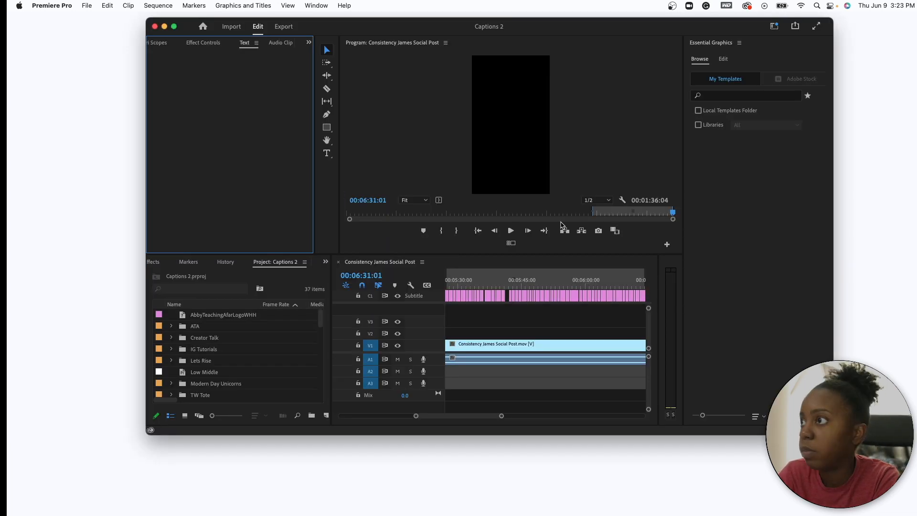
click(256, 367)
scroll(185, 383, down, 1)
double_click(182, 375)
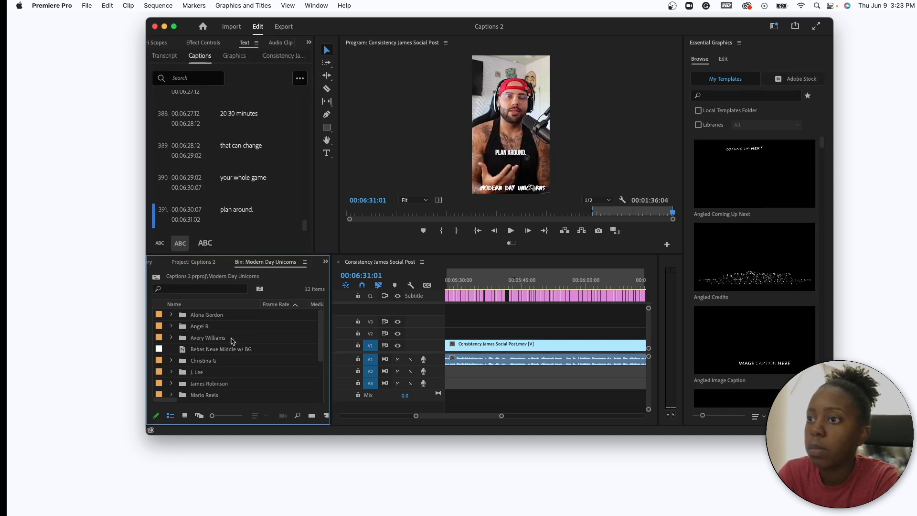
Create a new bin inside Modern Day Unicorns, name it with the interview guest's first name, and open it.
click(311, 415)
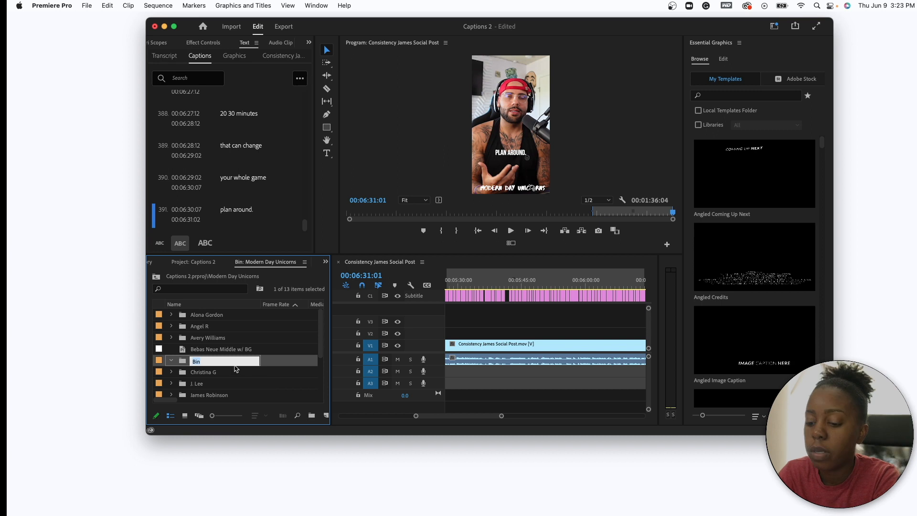
text(Me)
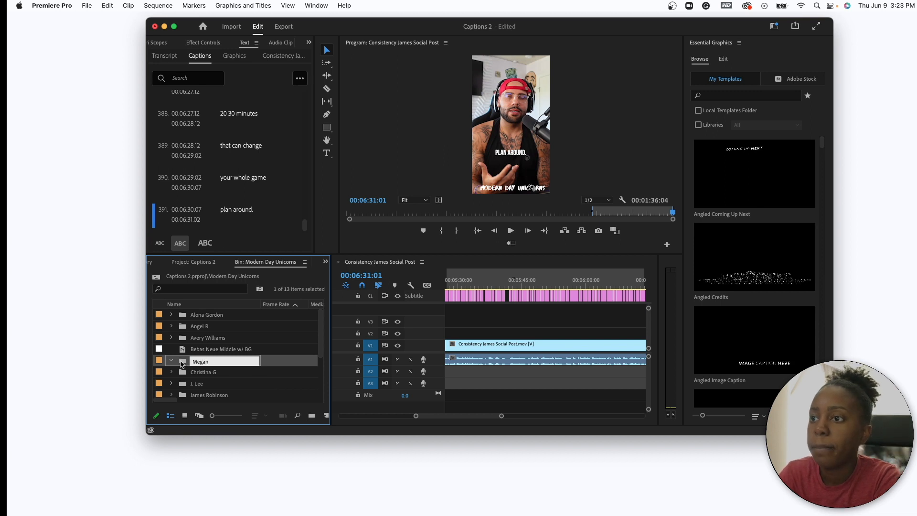
text(gan)
double_click(182, 365)
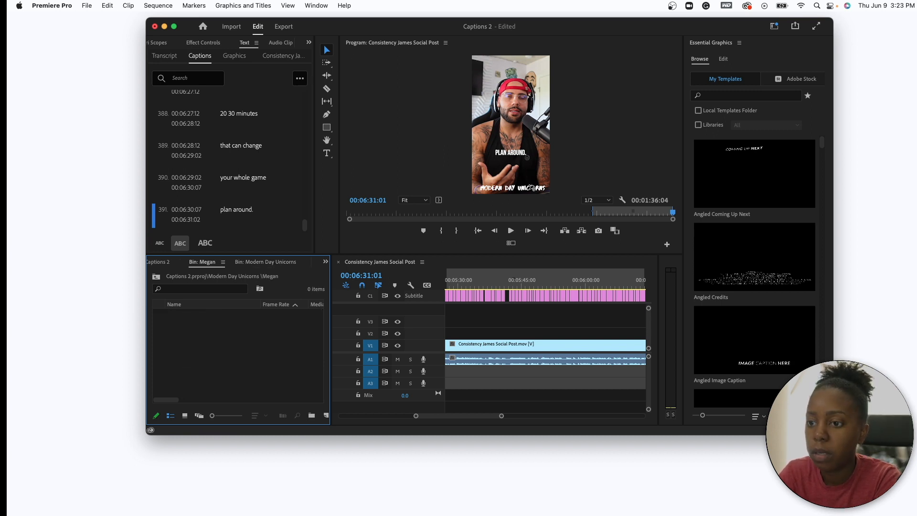
Import Branding, Execute 2, Share, Stop Complaning, The Journey and What? from the Exports folder into the new bin.
drag(0, 202, 221, 78)
click(169, 113)
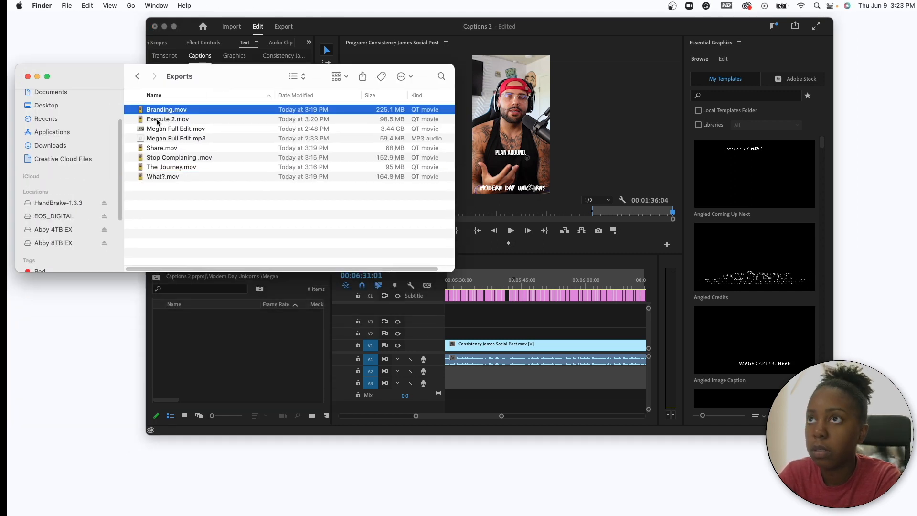
shift+click(158, 119)
super+click(160, 150)
super+click(161, 159)
super+click(162, 169)
super+click(163, 178)
drag(159, 152, 199, 363)
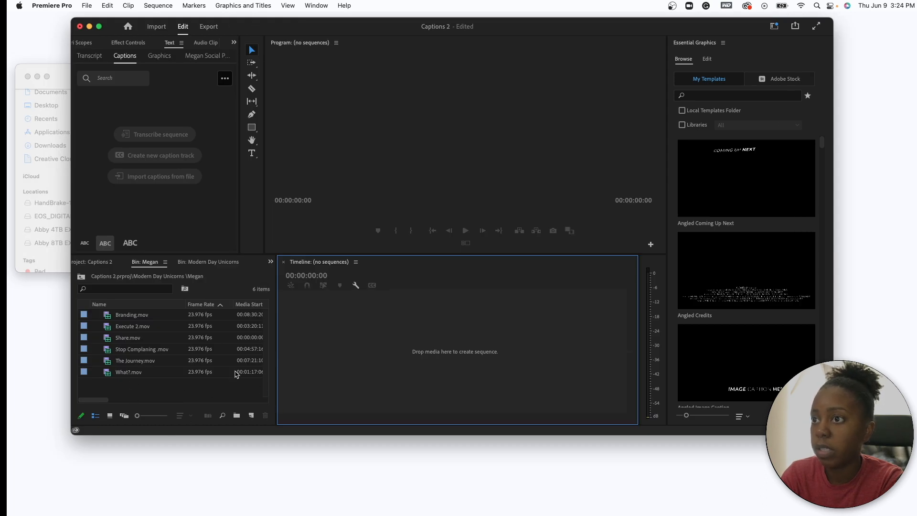
Start a new sequence based on the Digital SLR preset DSLR 1080p24.
click(252, 416)
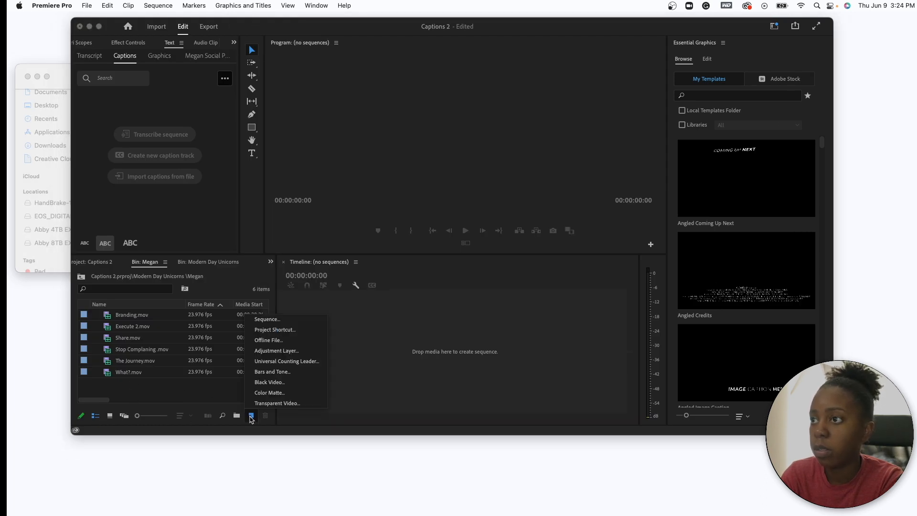
click(271, 320)
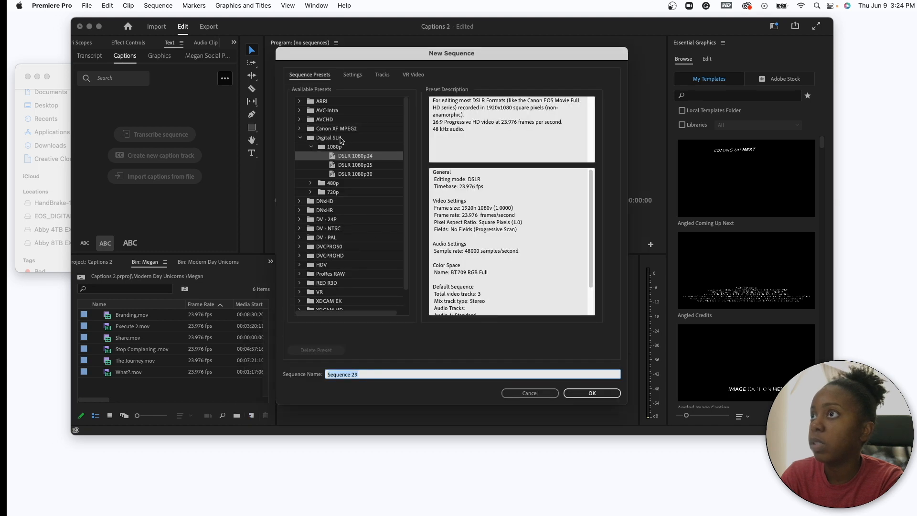
click(358, 158)
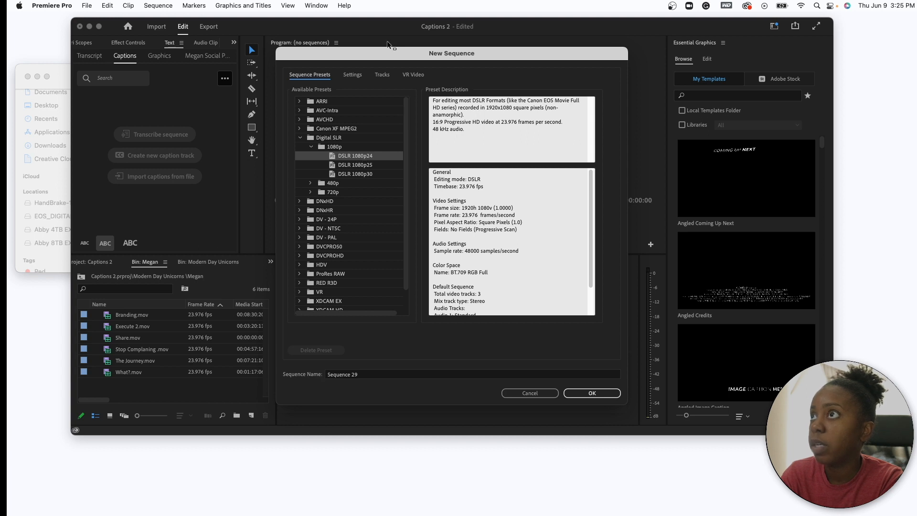
Set the new sequence's frame size to 1080 horizontal by 1920 vertical.
click(353, 75)
click(387, 131)
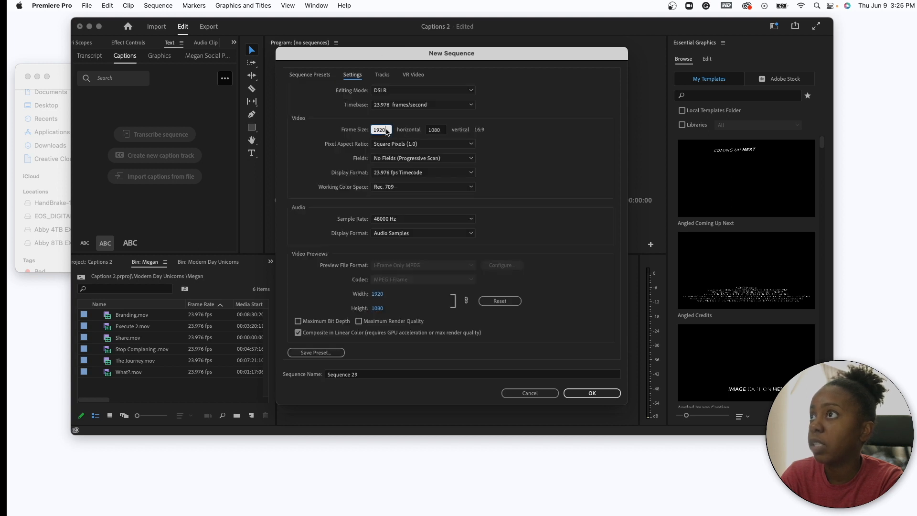
text(10)
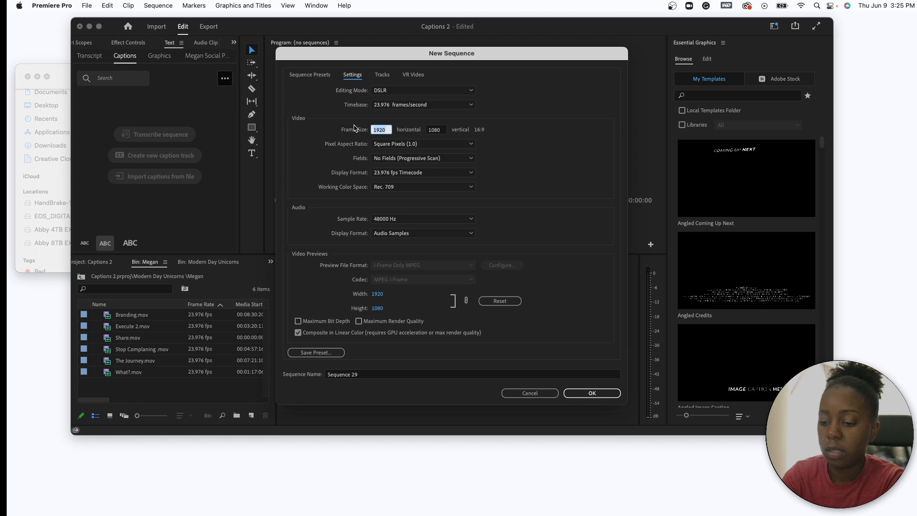
text(80)
key(Tab)
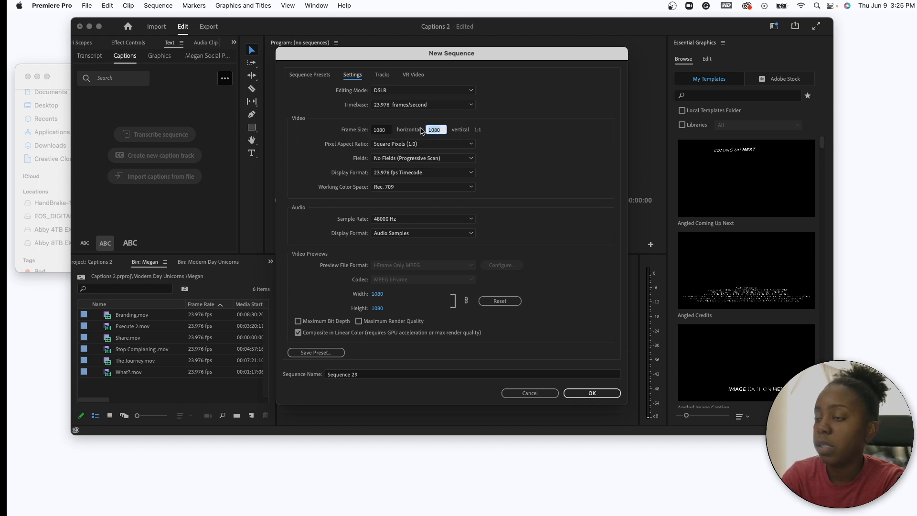
text(192)
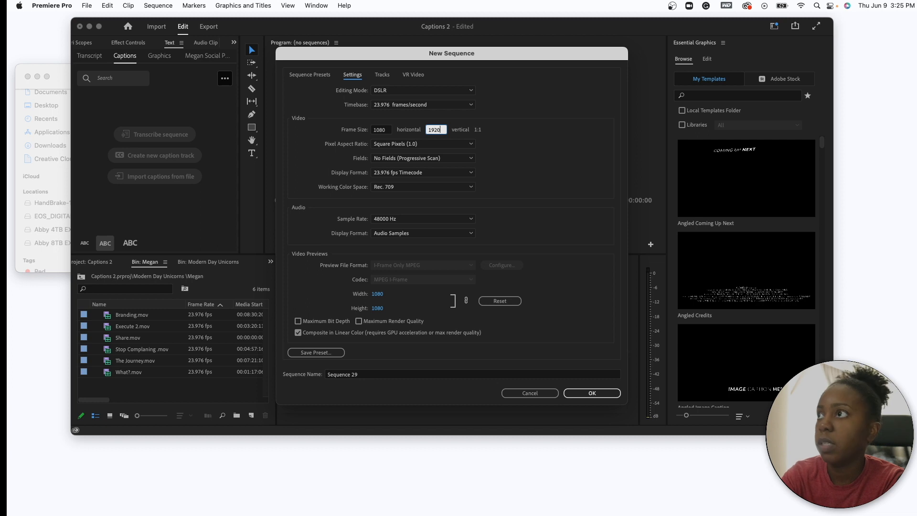
Name the new sequence "Vertical Social Post".
click(370, 375)
drag(370, 375, 294, 370)
text(Megan Social)
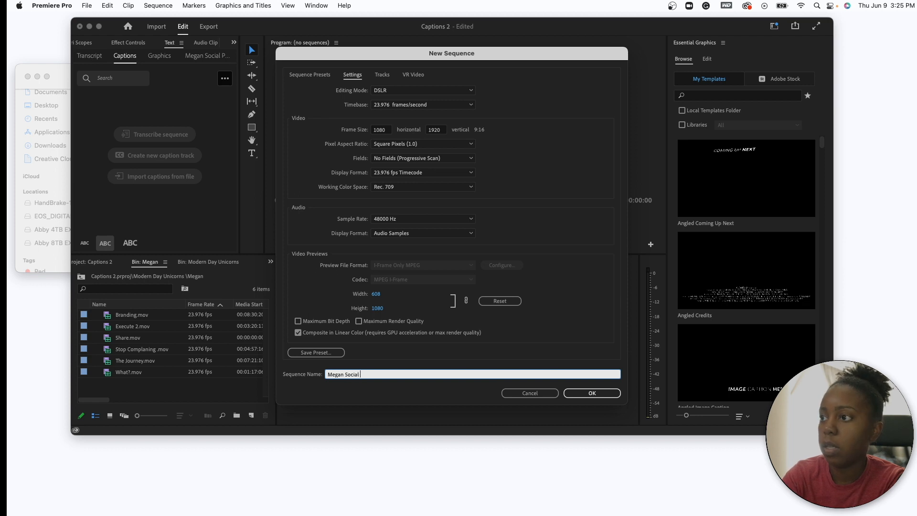
drag(346, 372, 295, 370)
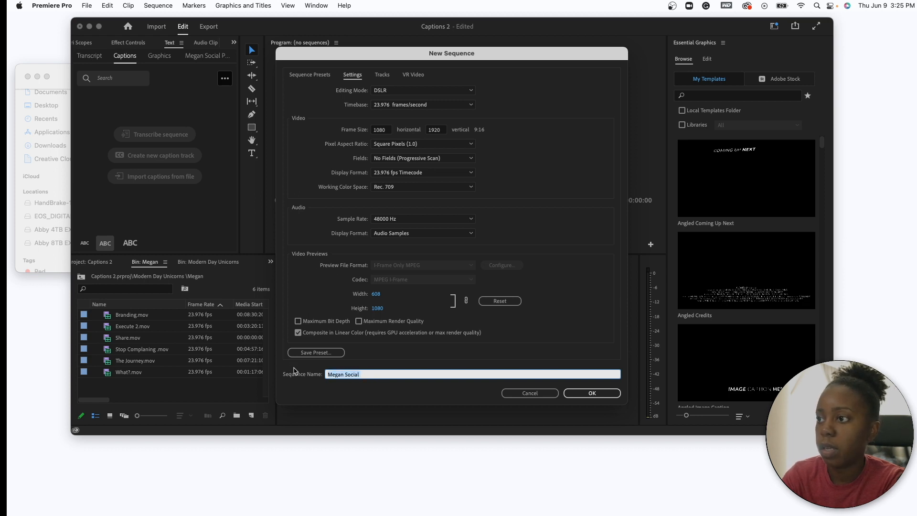
key(BackSpace)
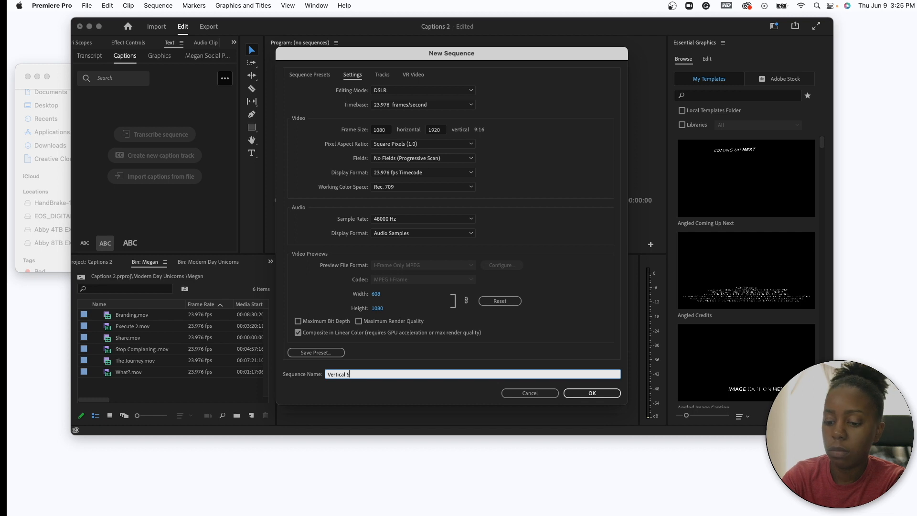
text(t)
Save the current sequence settings as a custom preset named "Vert 24fps".
click(327, 353)
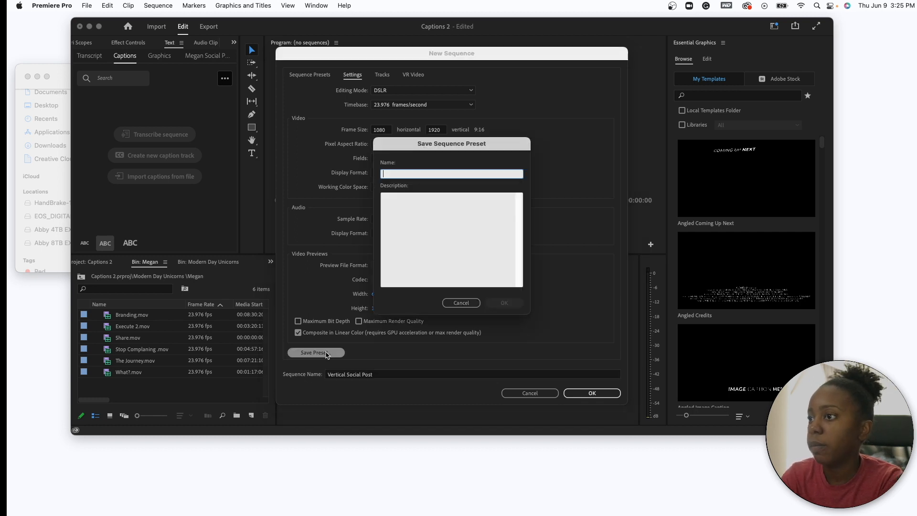
text(V)
key(BackSpace)
key(BackSpace)
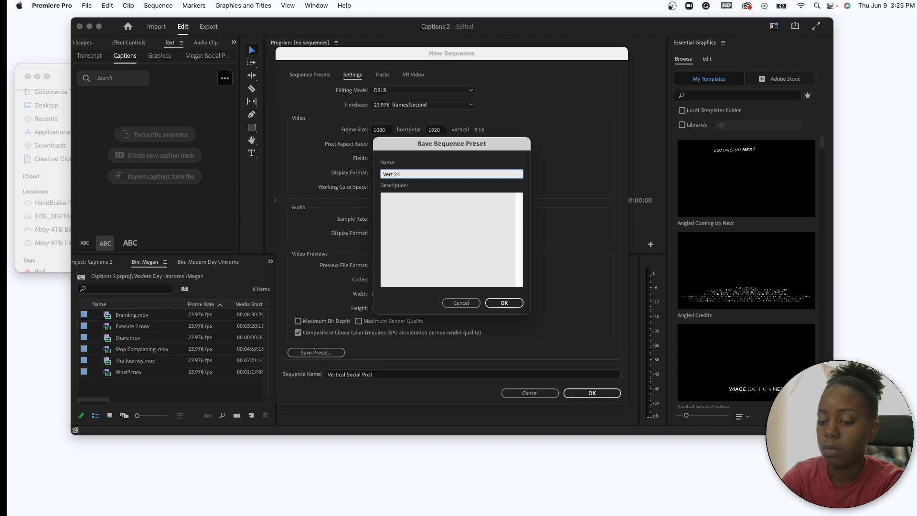
click(505, 303)
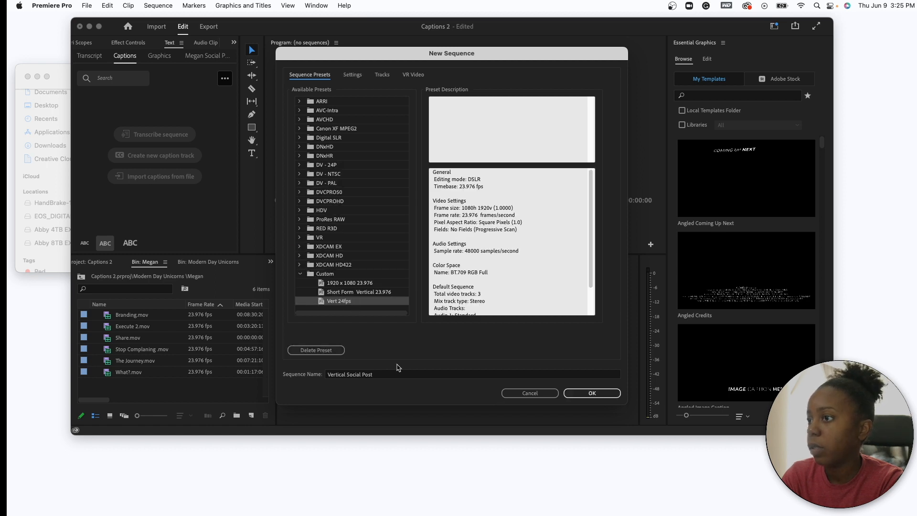
Replace the word "Vertical" in the sequence name with the interviewee's first name and create the sequence.
click(347, 375)
double_click(340, 375)
text(Megan)
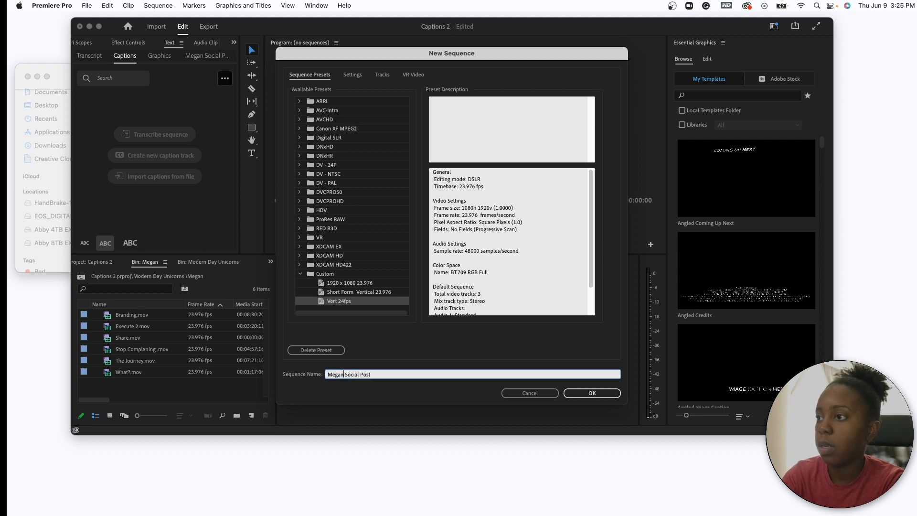
click(591, 394)
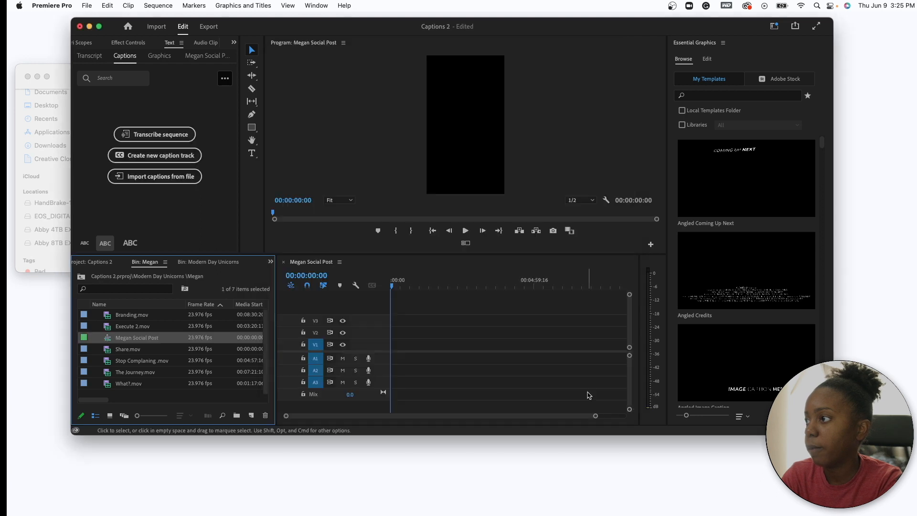
Place Branding.mov and Execute 2.mov from the bin at the start of tracks V1 and A1.
click(133, 328)
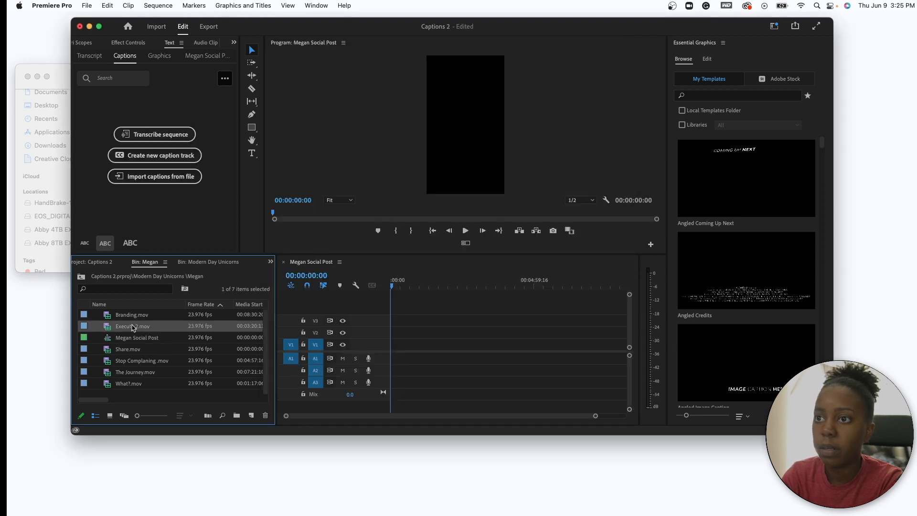
shift+click(128, 316)
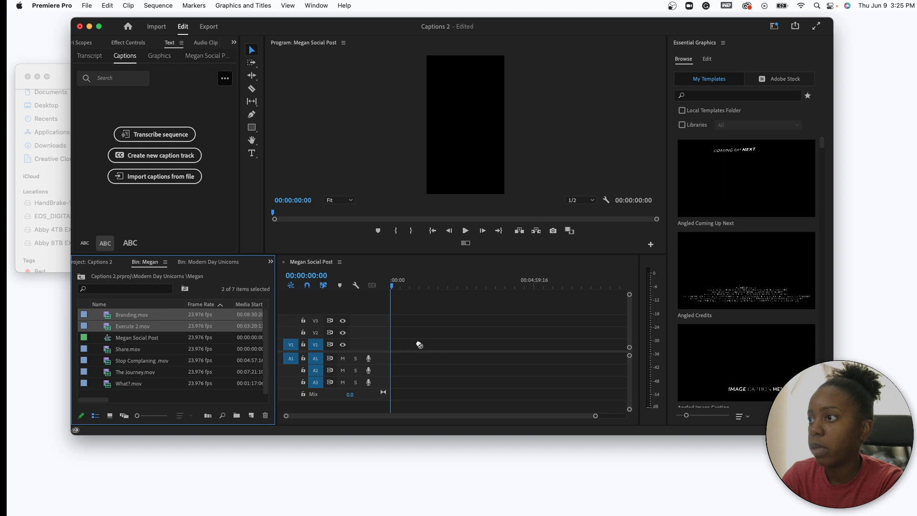
drag(419, 344, 419, 343)
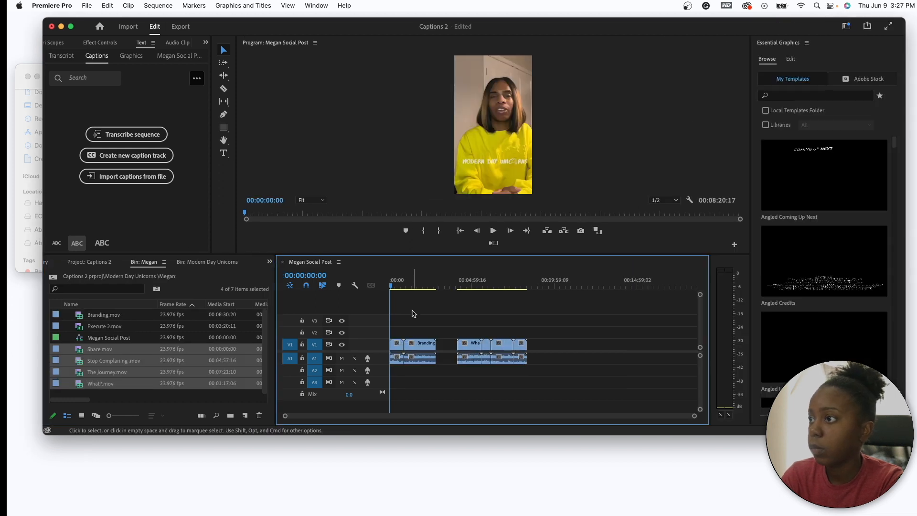
Space out the six clips along the timeline, leaving a short gap between each neighbouring pair.
drag(425, 316, 524, 362)
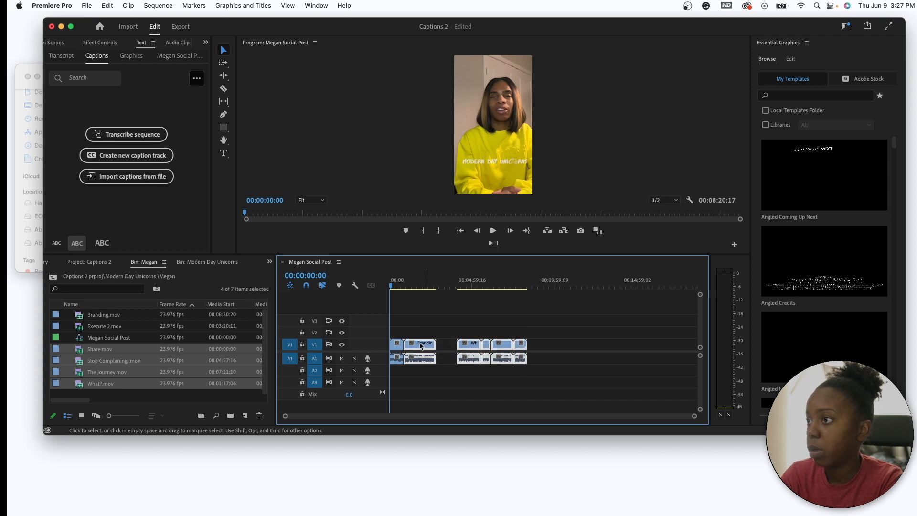
drag(425, 352, 434, 352)
click(479, 321)
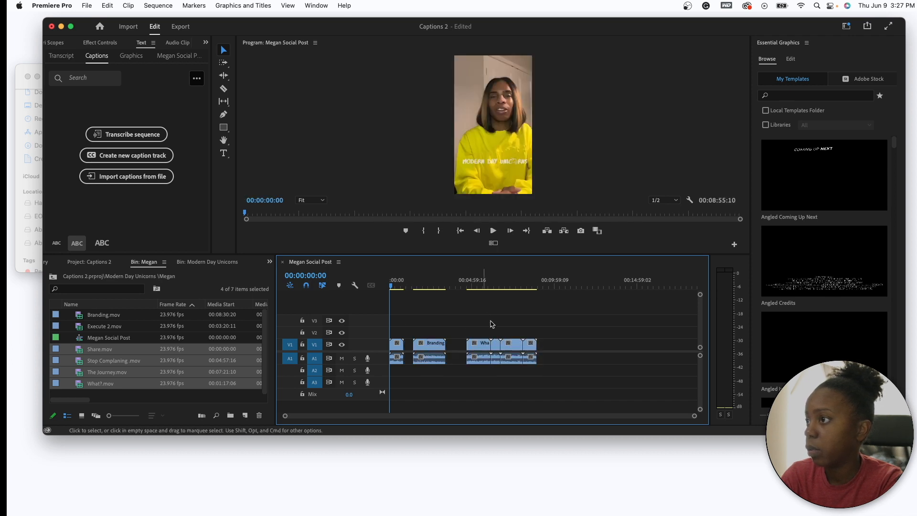
drag(495, 319, 544, 357)
click(523, 327)
drag(523, 326, 554, 345)
click(548, 327)
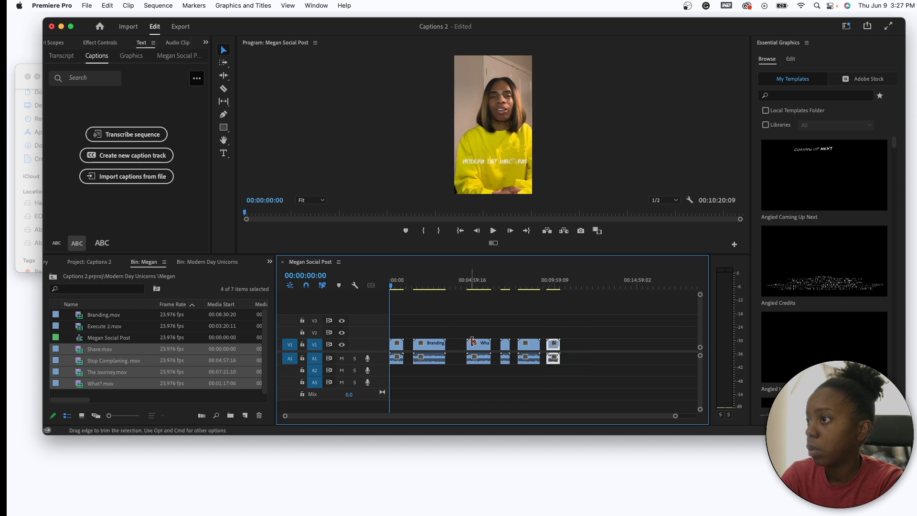
drag(470, 327, 539, 362)
click(481, 321)
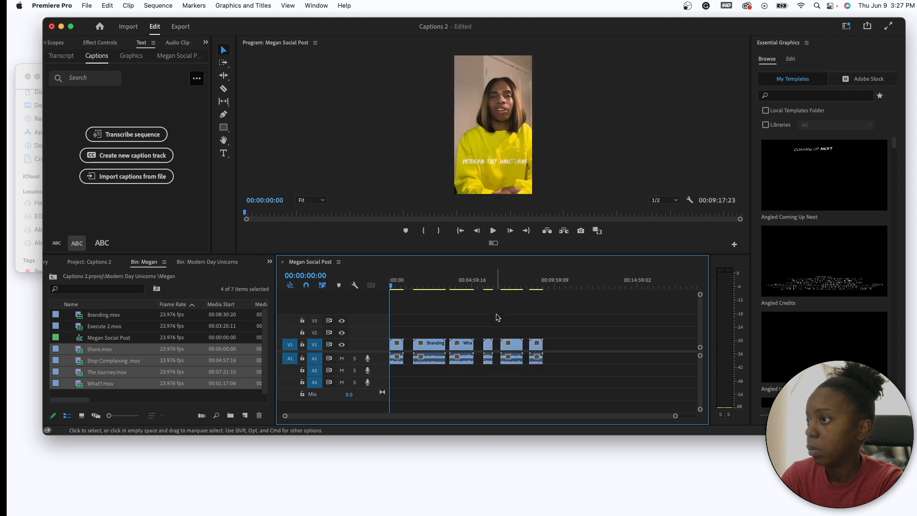
Transcribe the whole sequence in English from the Mix audio, recognizing different speakers.
key(=)
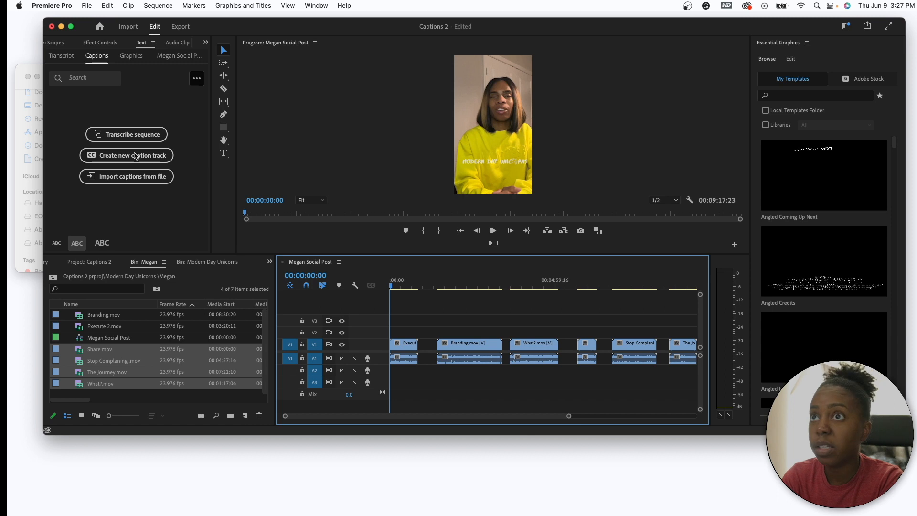
click(148, 130)
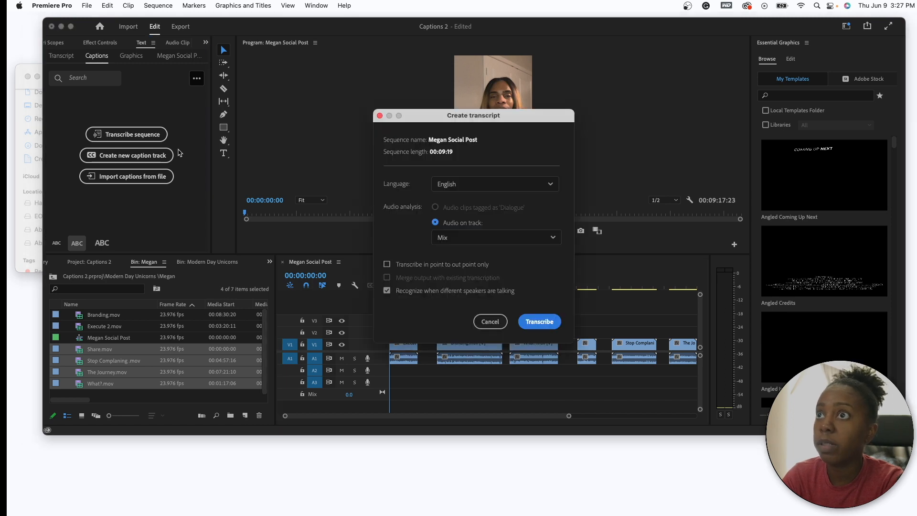
click(540, 323)
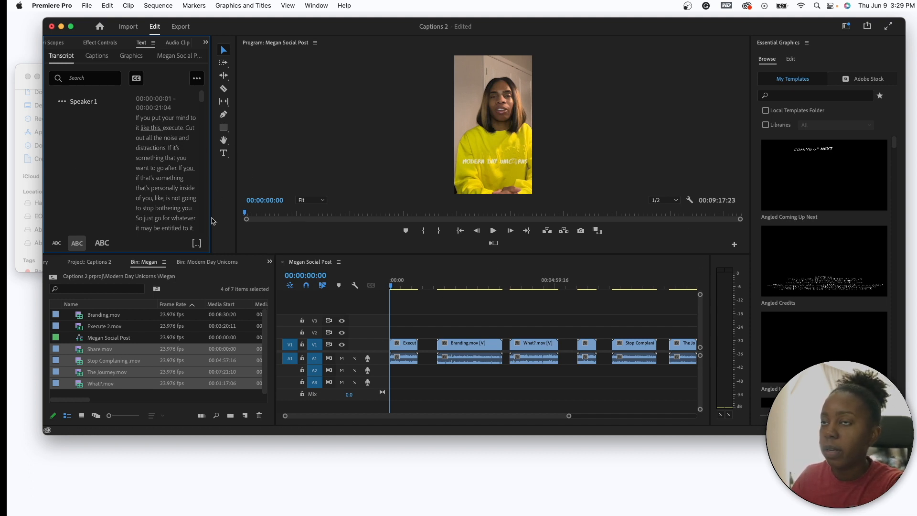
Create Subtitle captions from the sequence transcript with a maximum length of 26 characters and single lines.
click(135, 80)
drag(469, 386, 397, 58)
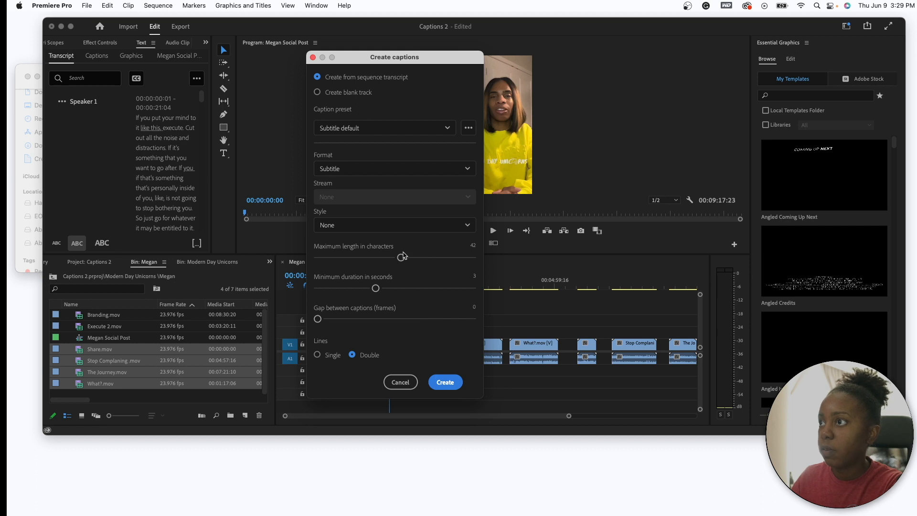
drag(431, 60, 400, 58)
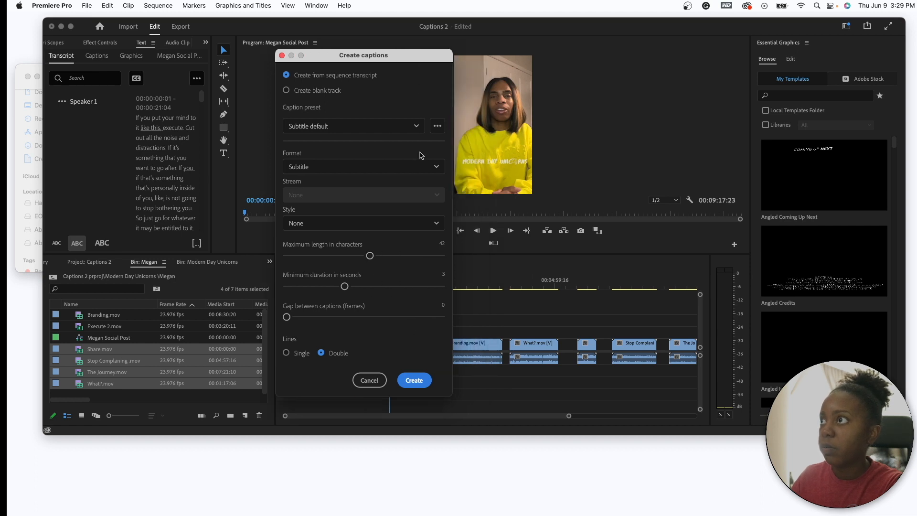
drag(370, 256, 330, 257)
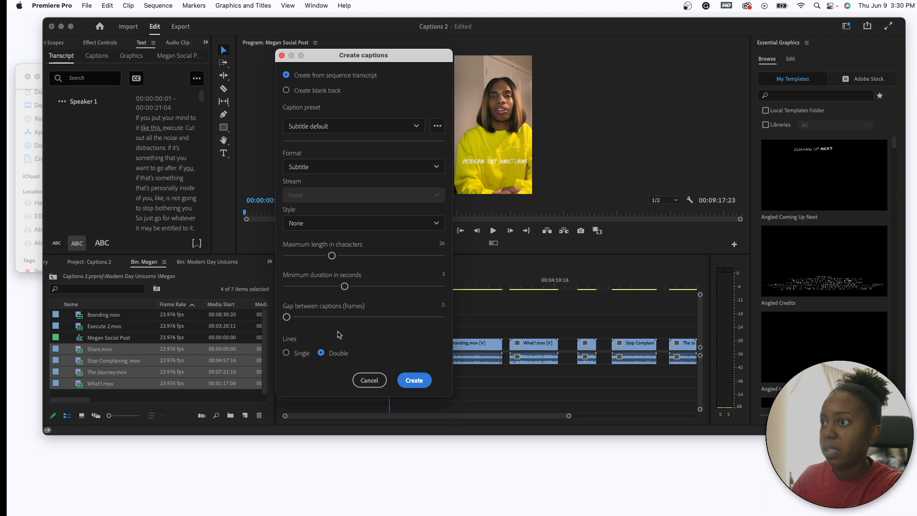
click(287, 354)
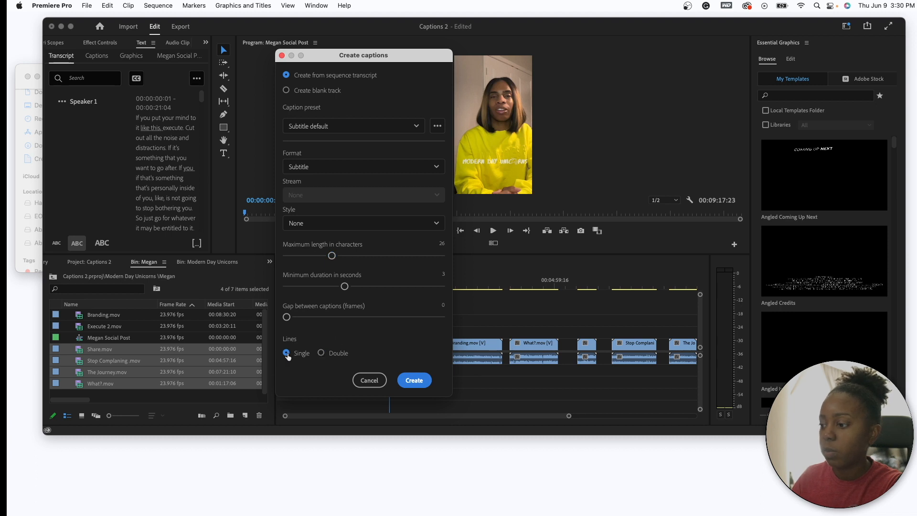
click(414, 381)
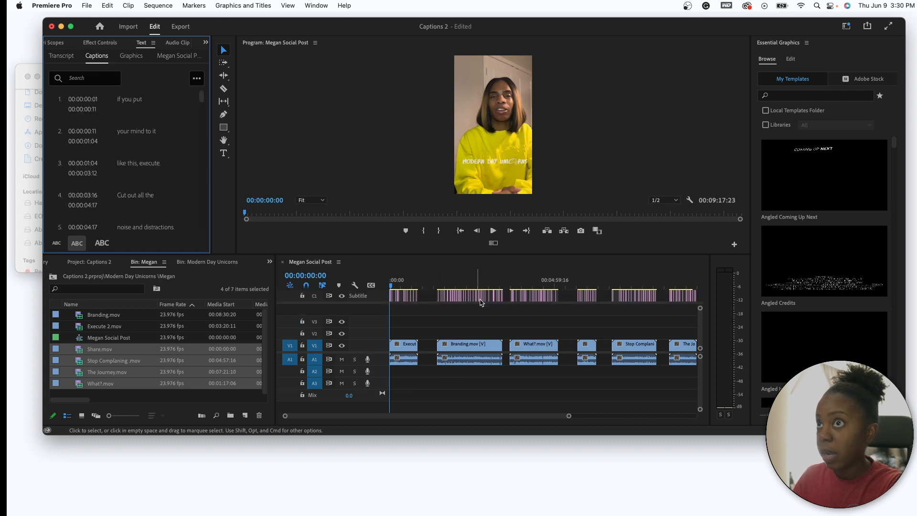
Set the font of all captions on the subtitle track to Bebas Neue Bold, previewing the frame at 00:00:27:22.
key(minus)
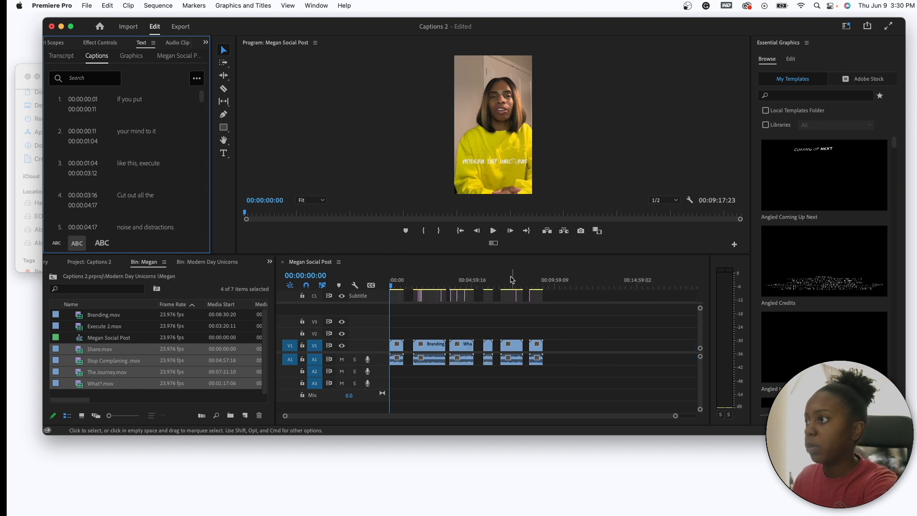
drag(560, 297, 356, 302)
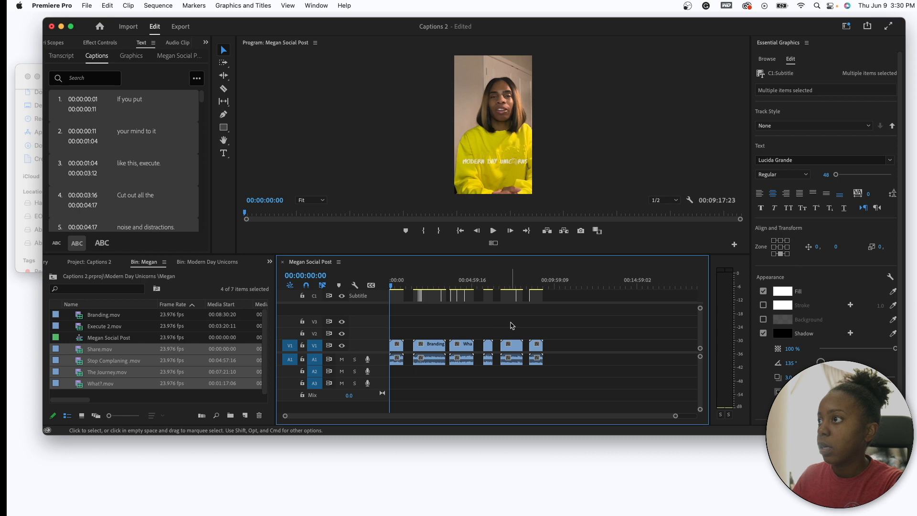
key(equal)
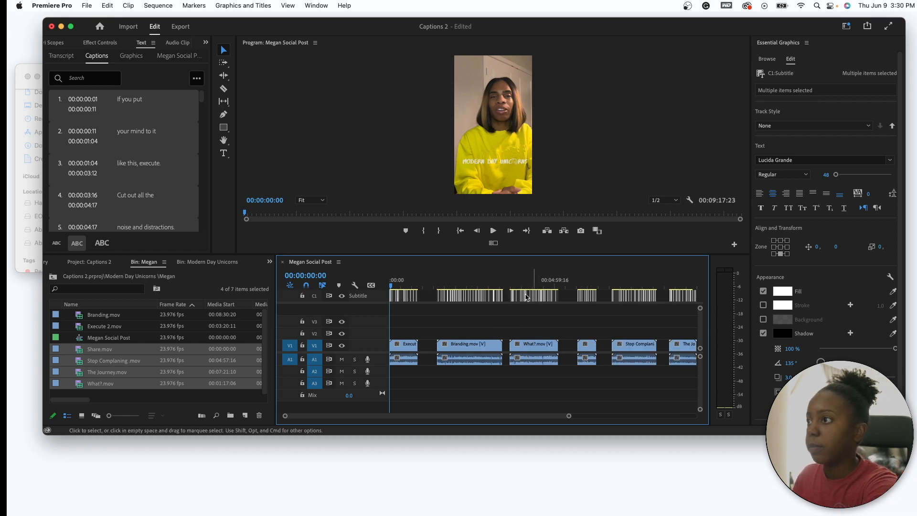
key(equal)
key(equal)
key(equal)
click(512, 282)
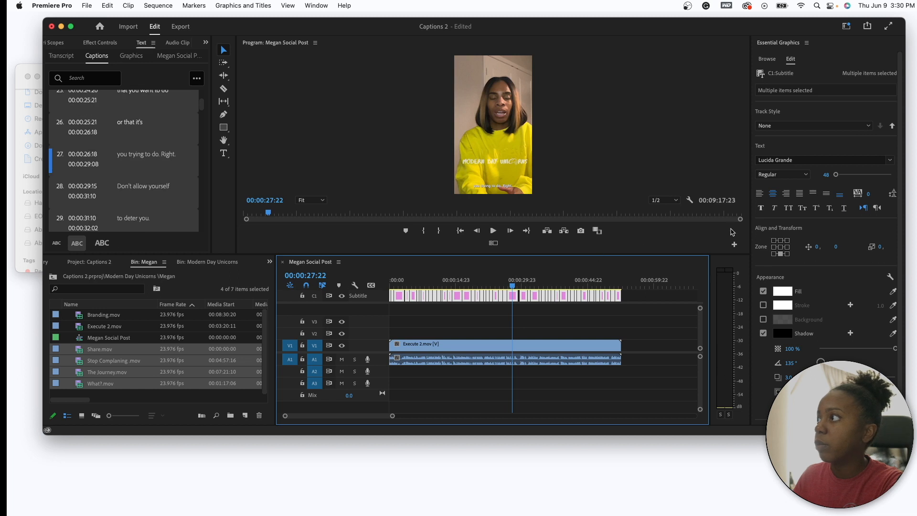
click(890, 161)
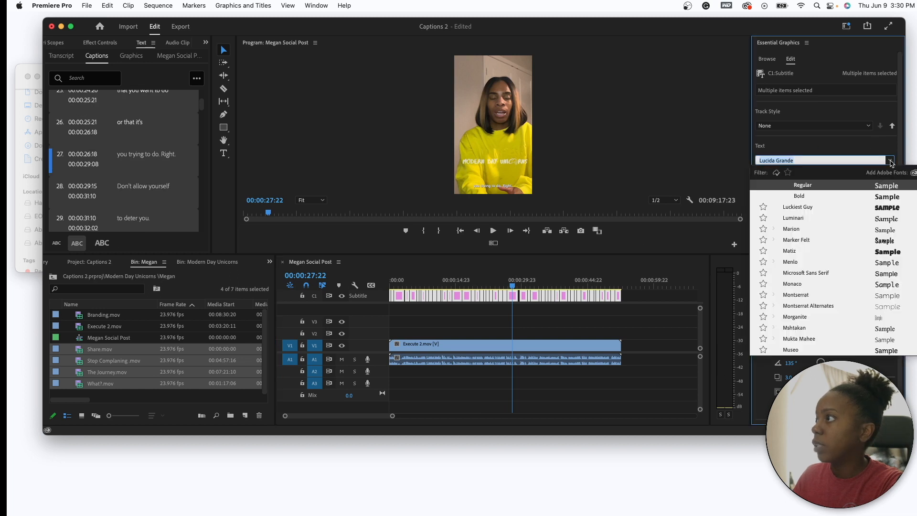
scroll(818, 245, up, 15)
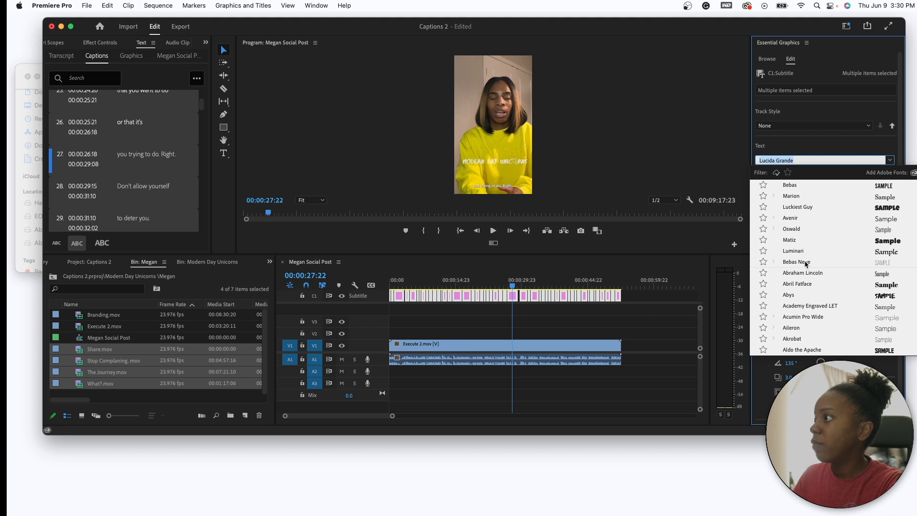
click(806, 262)
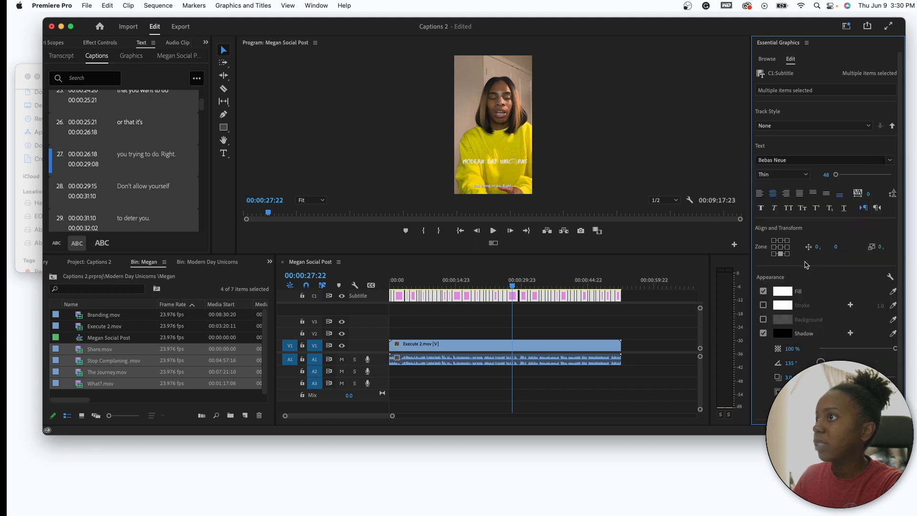
click(802, 174)
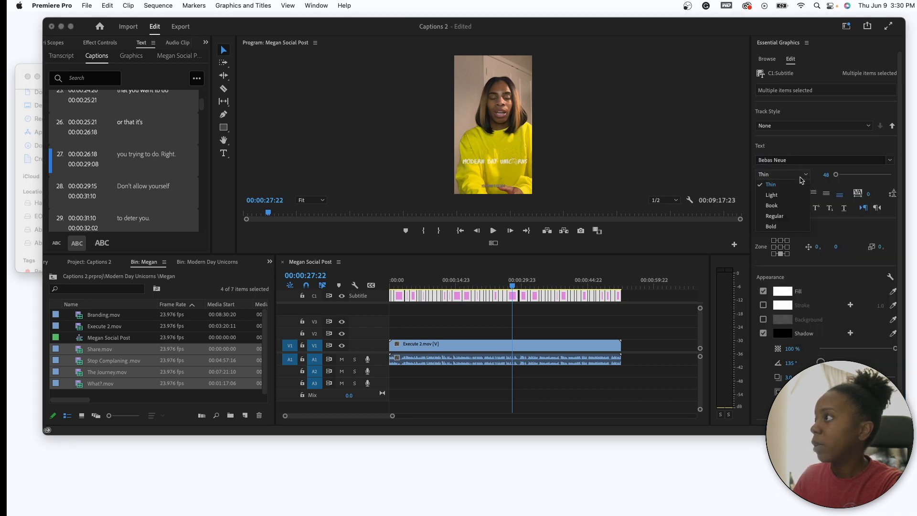
click(789, 228)
Set the font size of all selected captions to 75.
drag(837, 175, 838, 177)
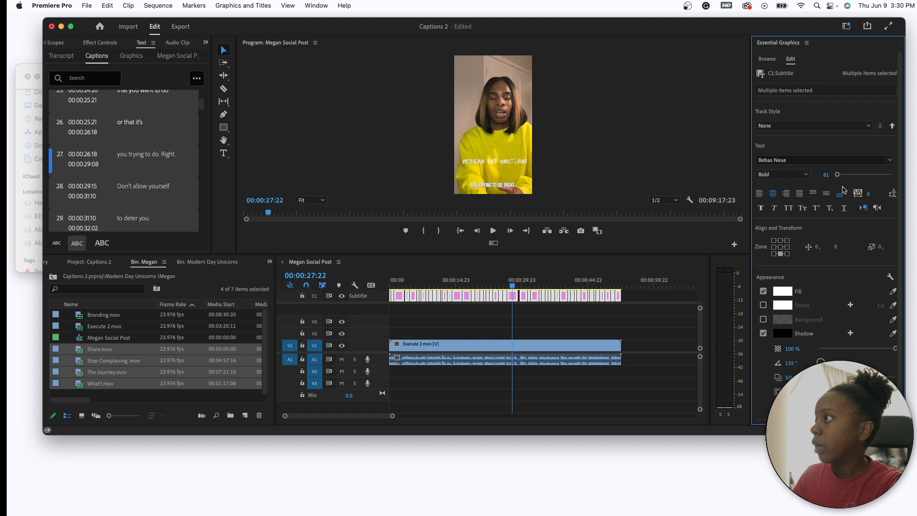
click(832, 177)
text(75)
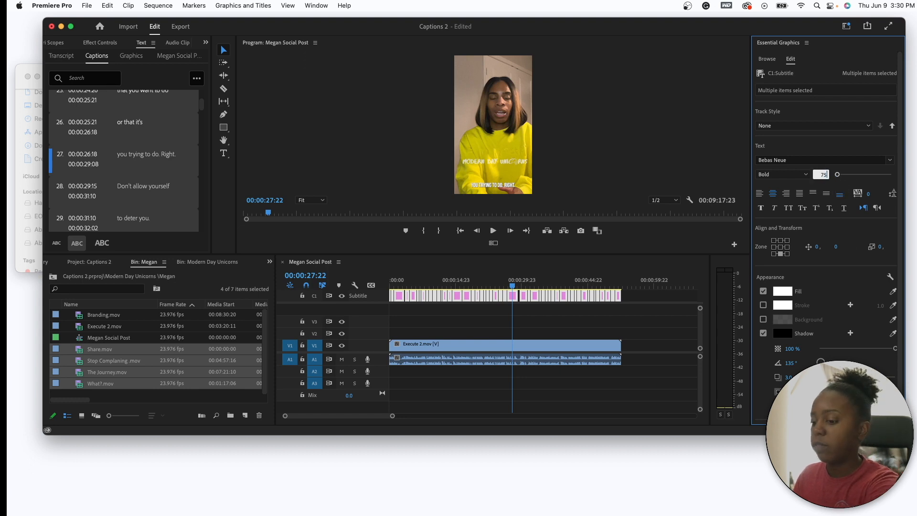
key(Return)
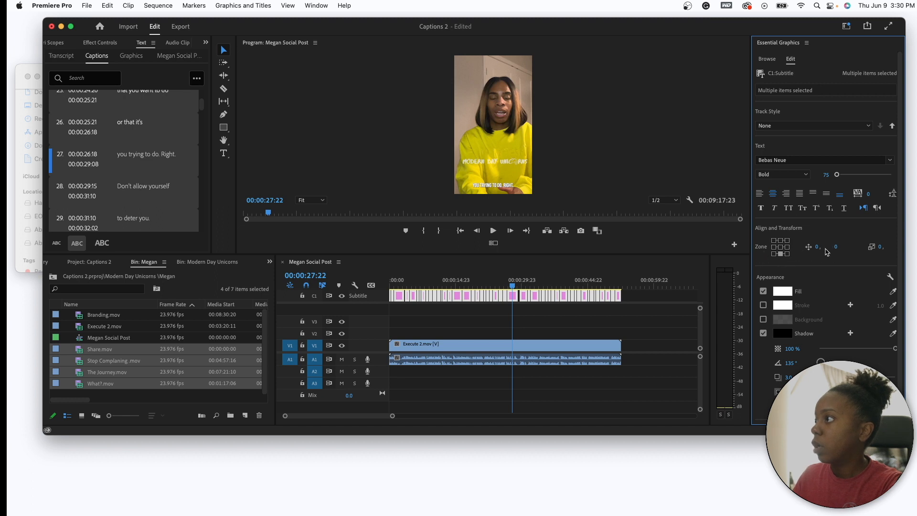
Raise the captions just above the "Modern Day Unicorns" title with a vertical offset of -476, and save the project.
drag(812, 250, 613, 261)
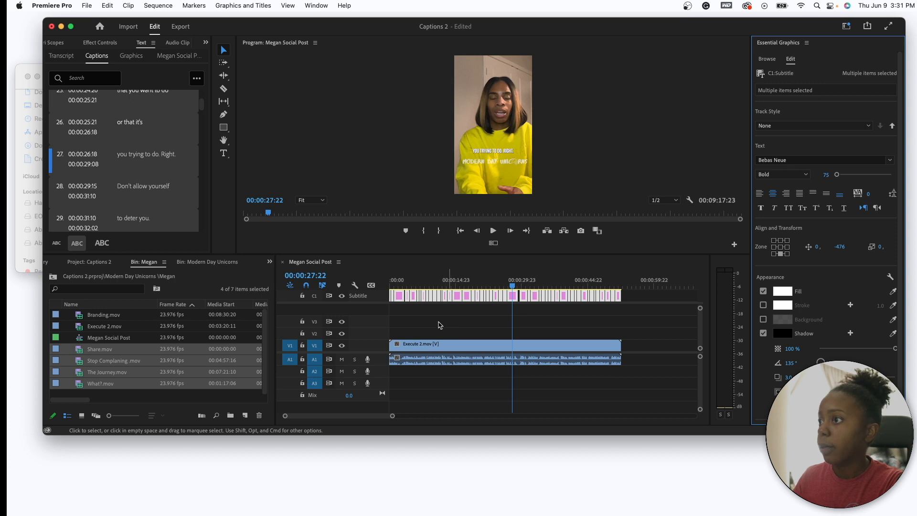
click(440, 323)
key(super+s)
Play the sequence from its beginning to review the captions and open the caption "it may be entitled to it." for editing.
key(minus)
key(minus)
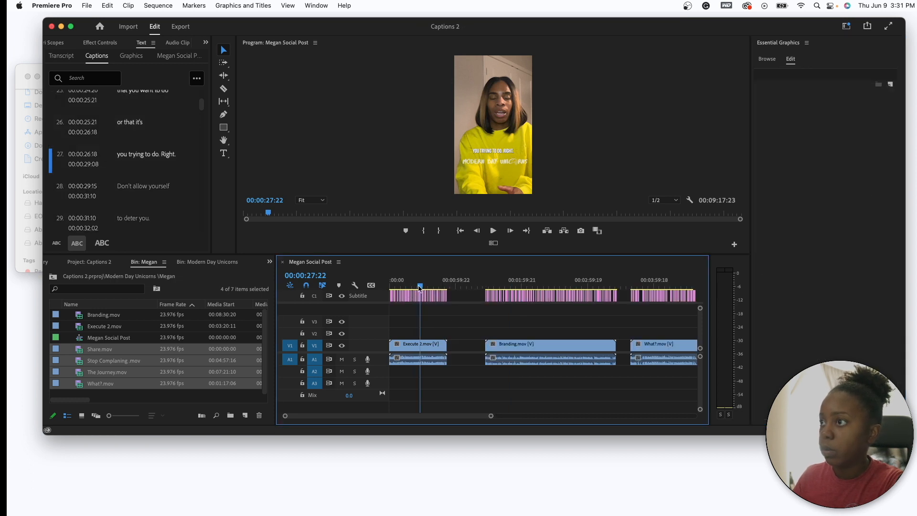
drag(420, 288, 373, 287)
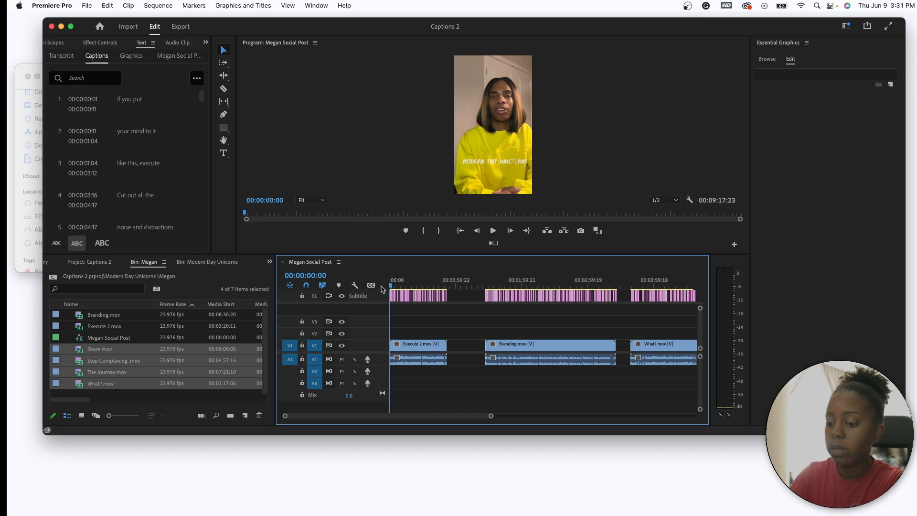
key(space)
click(154, 163)
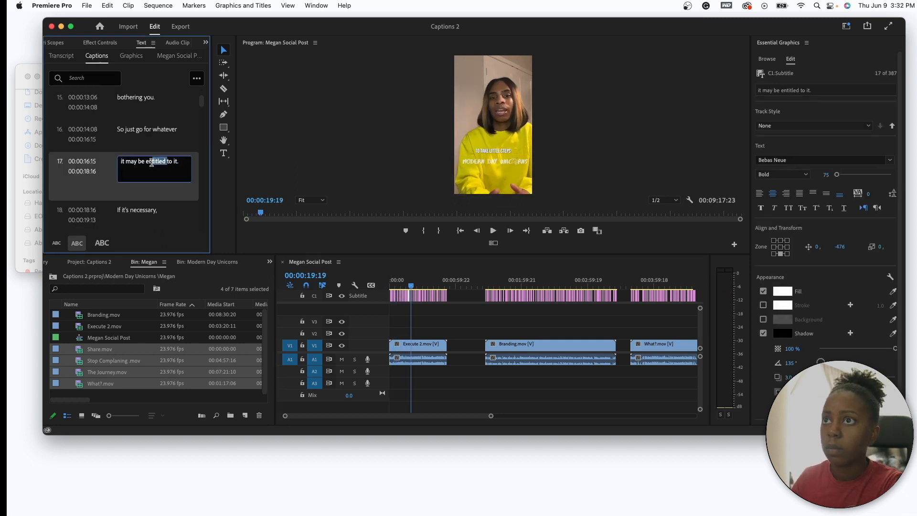
Replace the text of the caption at 00:00:22:18 with "steping towards".
key(=)
double_click(140, 158)
text(stepping towards)
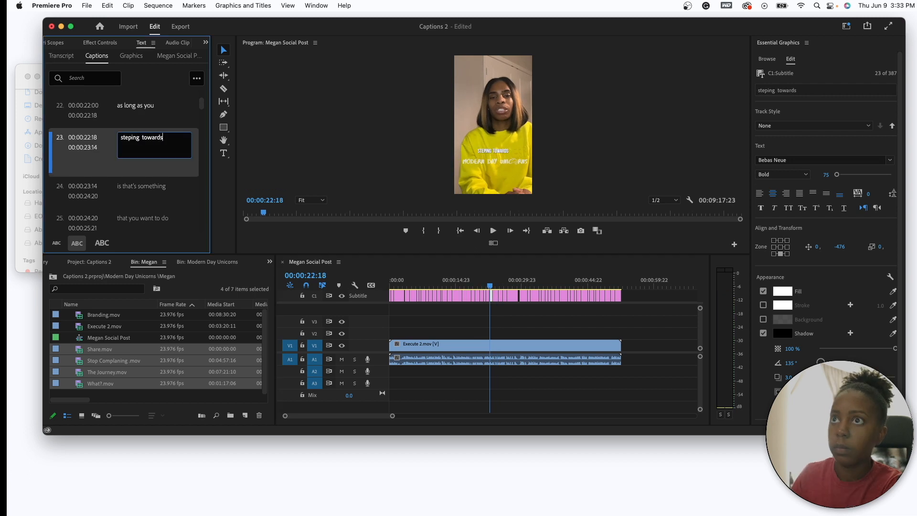
Continue reviewing the playback and change the caption at 00:00:25:21 to "or that itch".
key(space)
double_click(133, 122)
double_click(133, 122)
key(space)
double_click(154, 123)
text(or that itch)
Change the caption at 00:00:26:18 to "you're trying to scratch do That." and replay that passage.
double_click(132, 156)
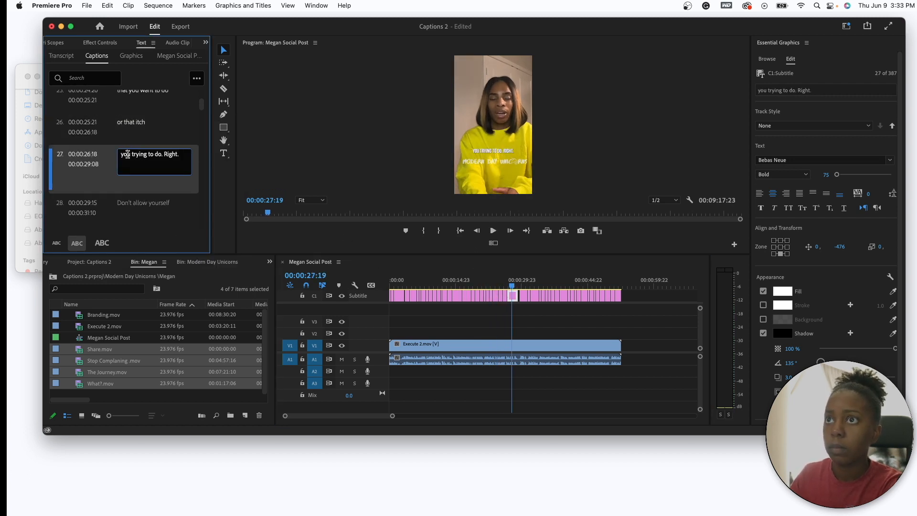
text('re)
click(162, 154)
text(scratch do That.)
click(508, 287)
key(space)
Remove the wrong closing words of the caption at 00:00:26:18 and end it with "Right".
double_click(139, 157)
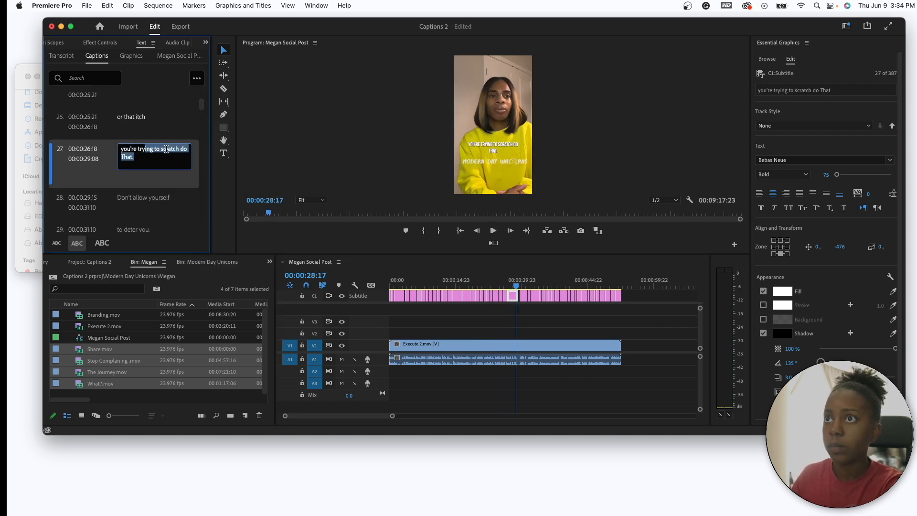
click(139, 160)
key(BackSpace)
key(BackSpace)
key(BackSpace)
key(BackSpace)
key(BackSpace)
key(BackSpace)
key(BackSpace)
key(BackSpace)
text(Right)
Continue the playback check and correct the first word of caption 40 so it reads "Box so you".
click(513, 290)
key(space)
double_click(130, 122)
key(BackSpace)
key(BackSpace)
text(ox)
Play the remaining captions, mark an out point at the end of the Execute 2.mov clip at 00:00:52:15, and replay the ending.
click(576, 288)
key(space)
key(space)
scroll(633, 347, right, 3)
click(623, 287)
key(o)
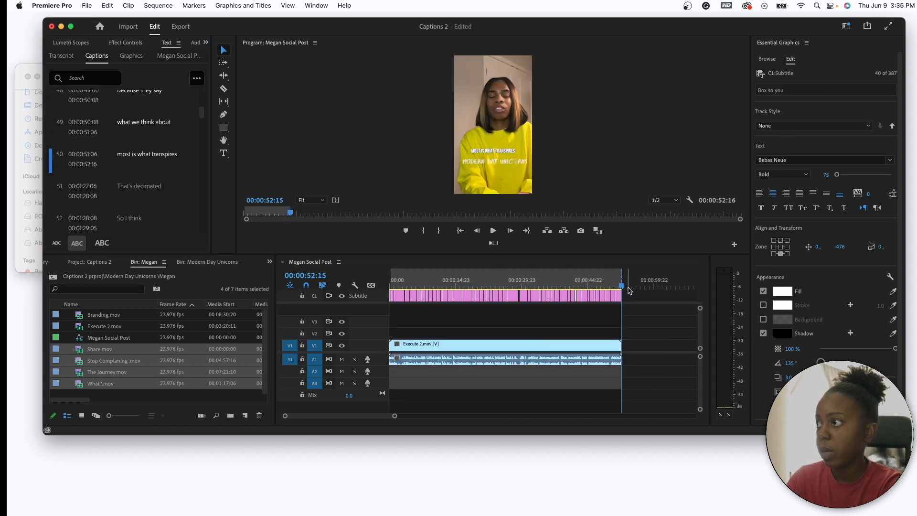
click(627, 287)
click(619, 288)
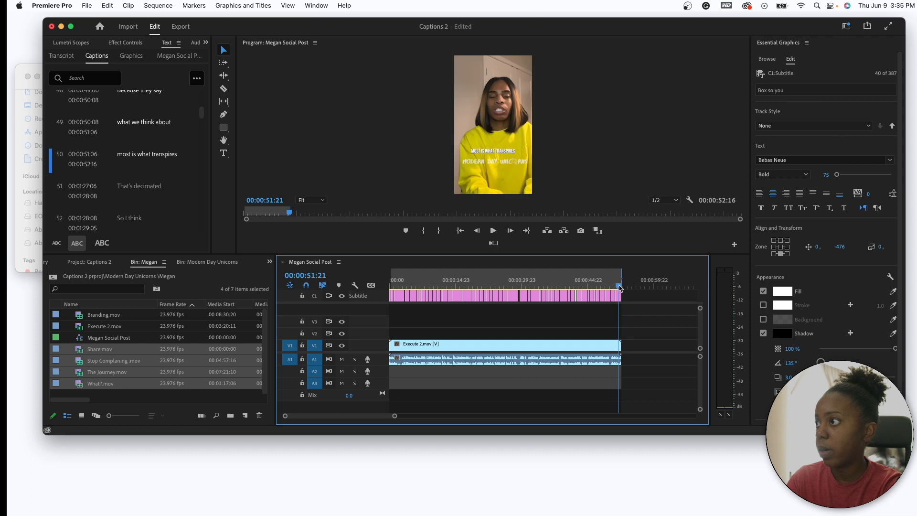
key(space)
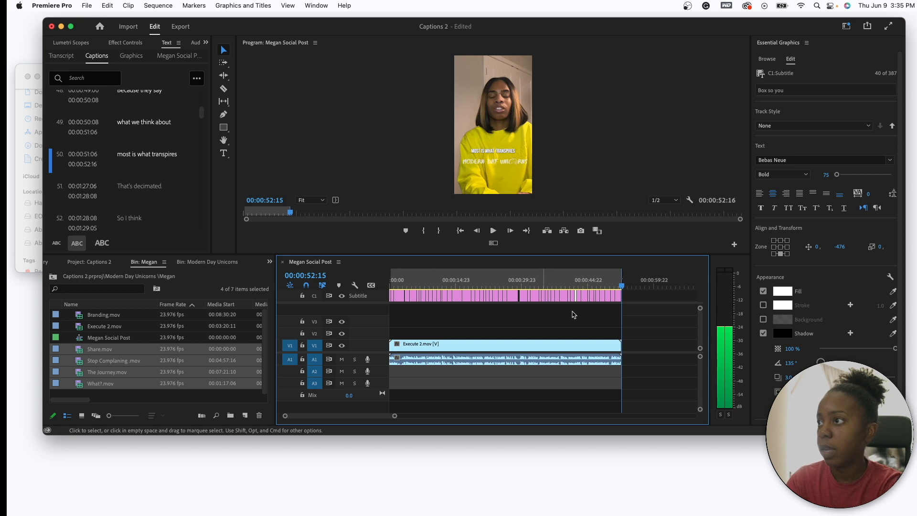
Start exporting the marked range and set the output location to the Exports folder in the interviewee's folder under 2021/Interviews.
key(super+m)
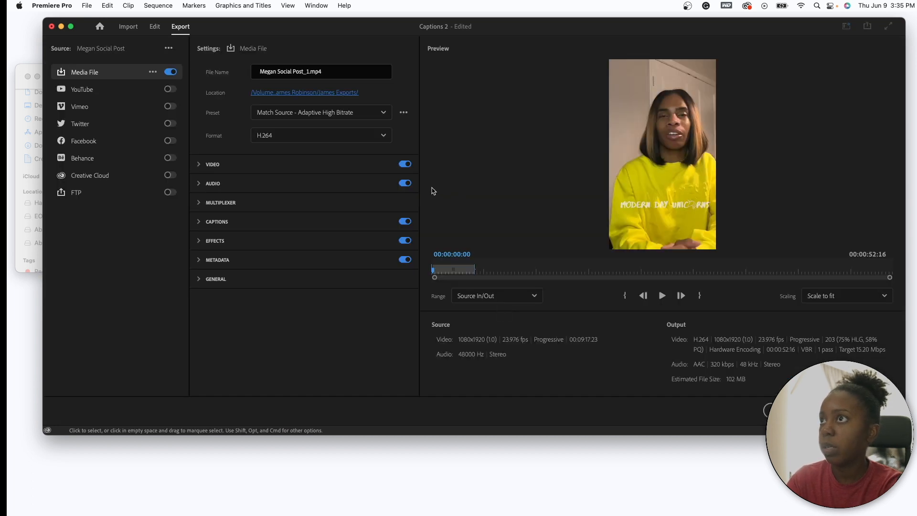
click(320, 95)
click(308, 285)
click(308, 272)
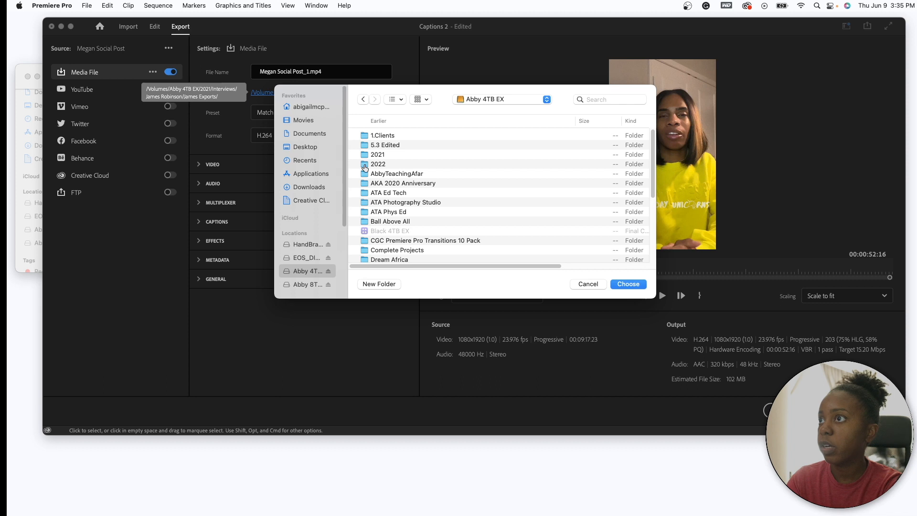
double_click(366, 155)
double_click(375, 164)
scroll(400, 212, down, 3)
scroll(400, 212, down, 5)
double_click(377, 244)
double_click(365, 138)
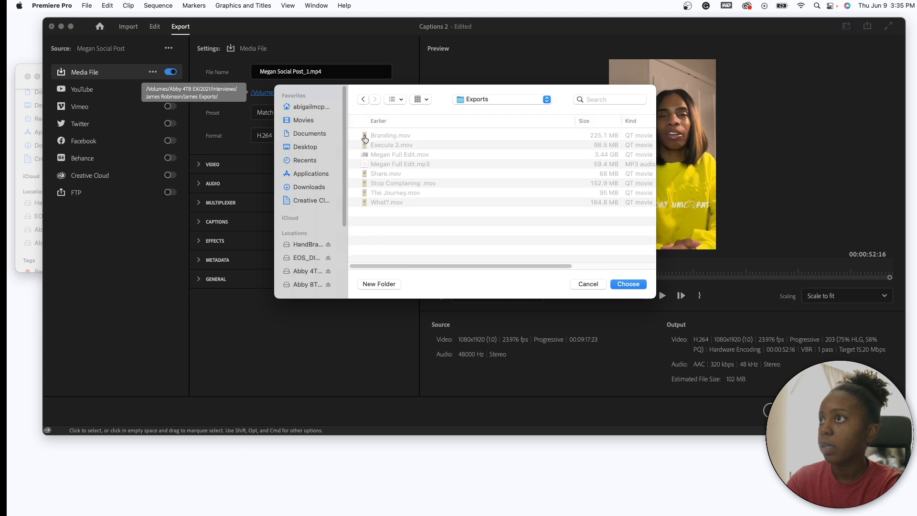
click(630, 284)
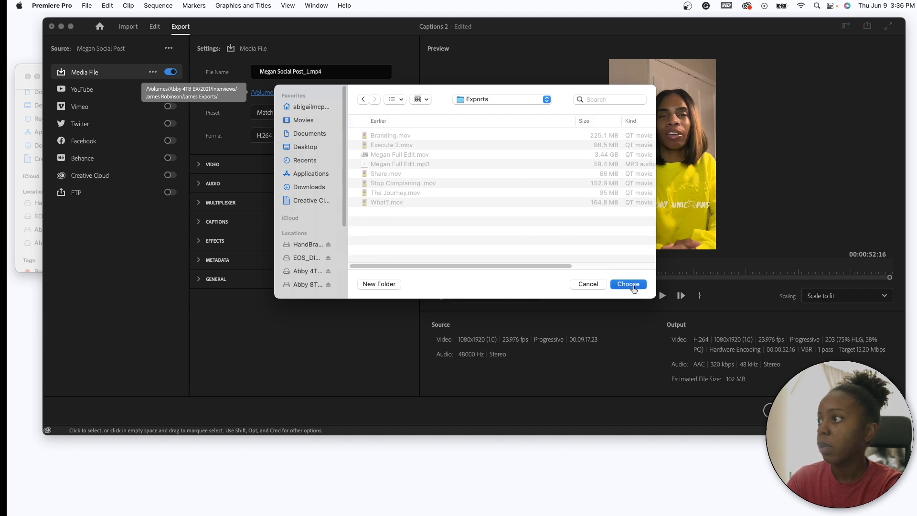
Name the export file "cc Execute", play the export preview briefly, and export the H.264 video with the Match Source - Adaptive High Bitrate preset.
click(268, 75)
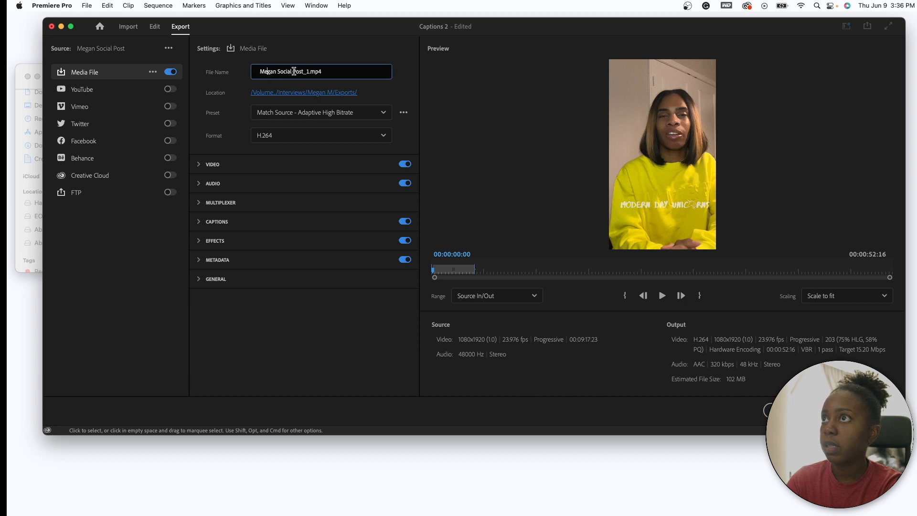
drag(309, 71, 249, 70)
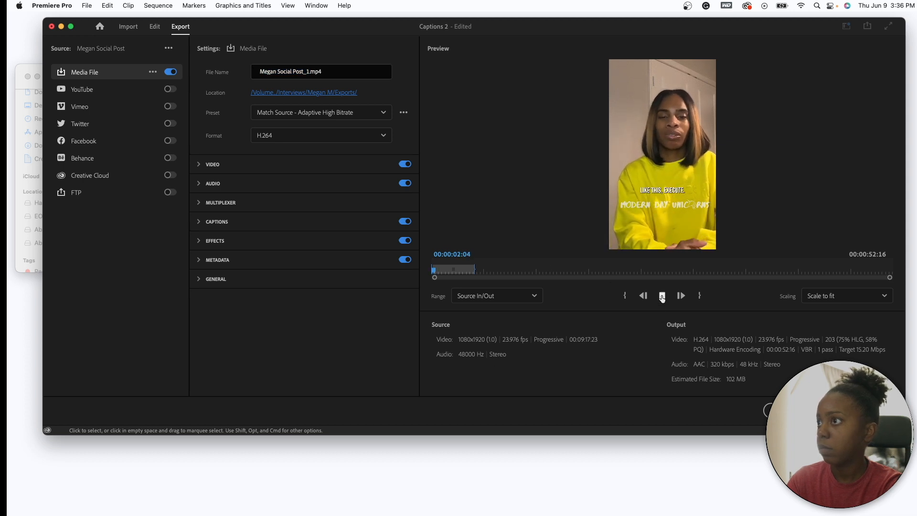
click(662, 296)
click(292, 71)
drag(269, 70, 229, 67)
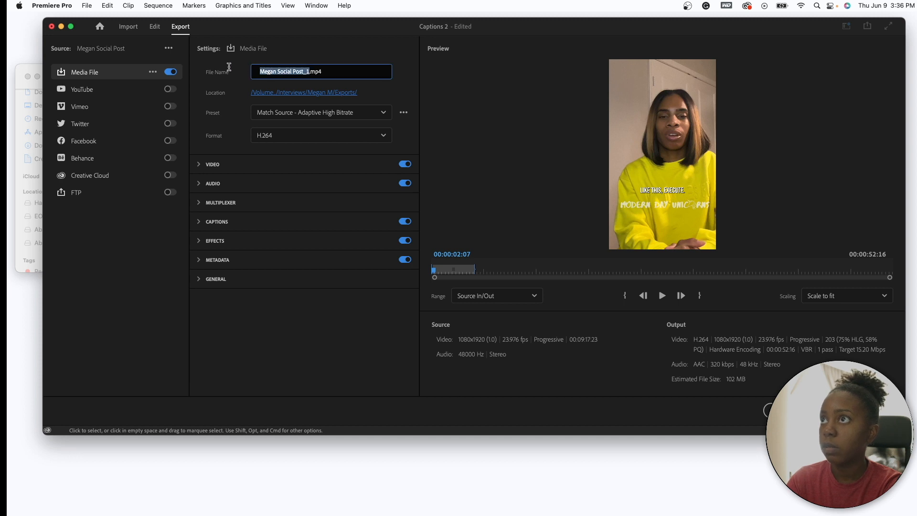
text(cc Execute)
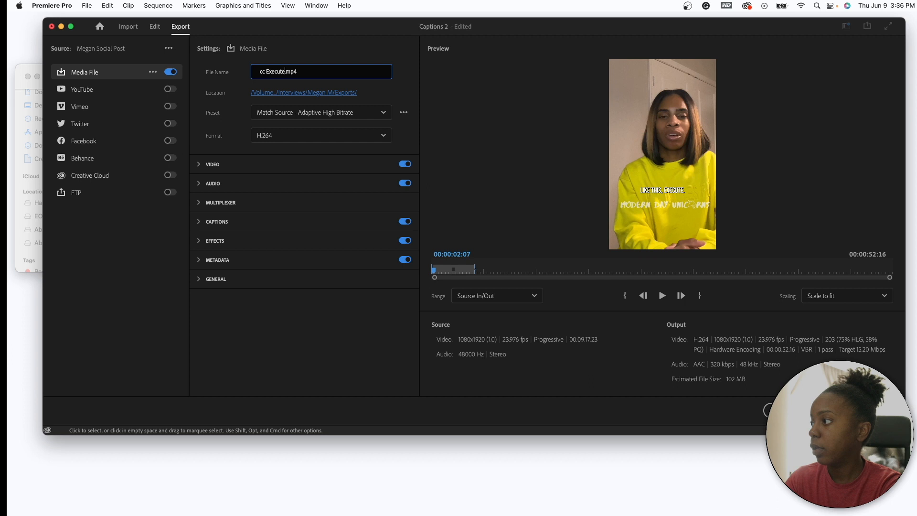
click(872, 410)
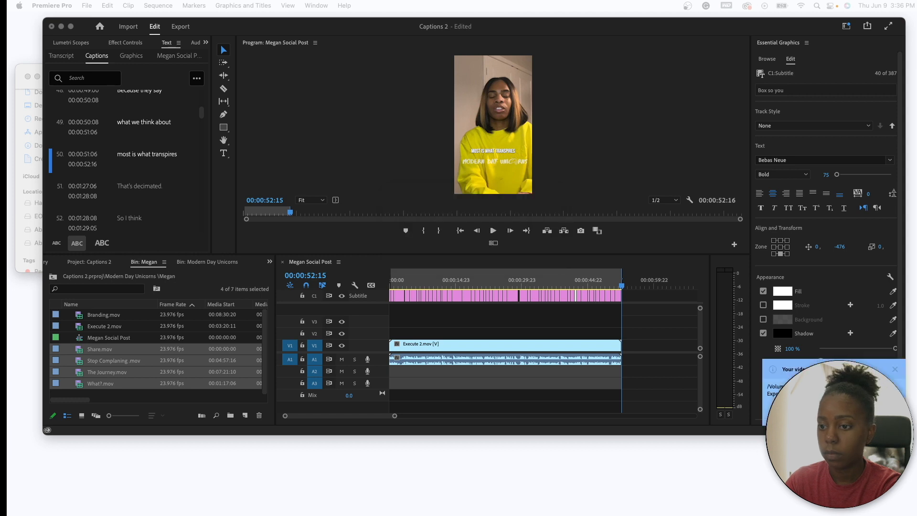
Switch to Finder and preview the exported cc Execute.mp4 in the Exports folder to check its burned-in captions.
drag(7, 165, 382, 146)
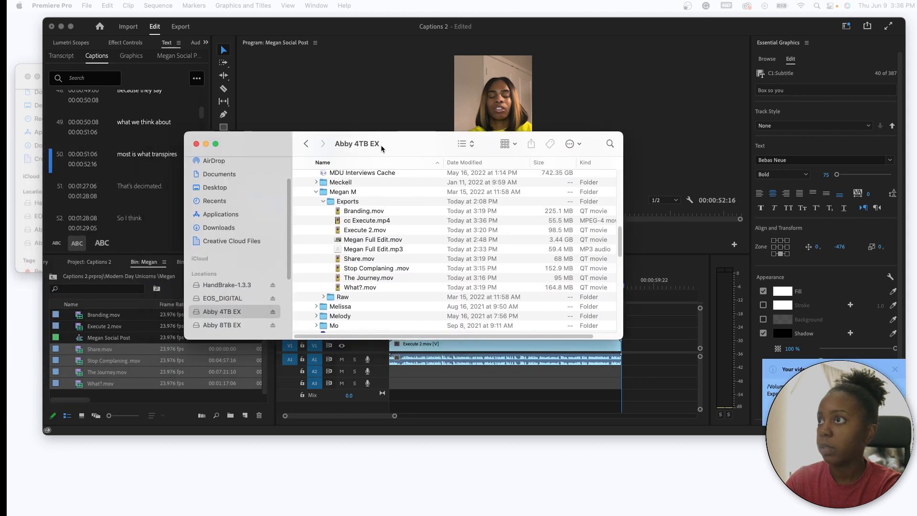
click(364, 223)
key(space)
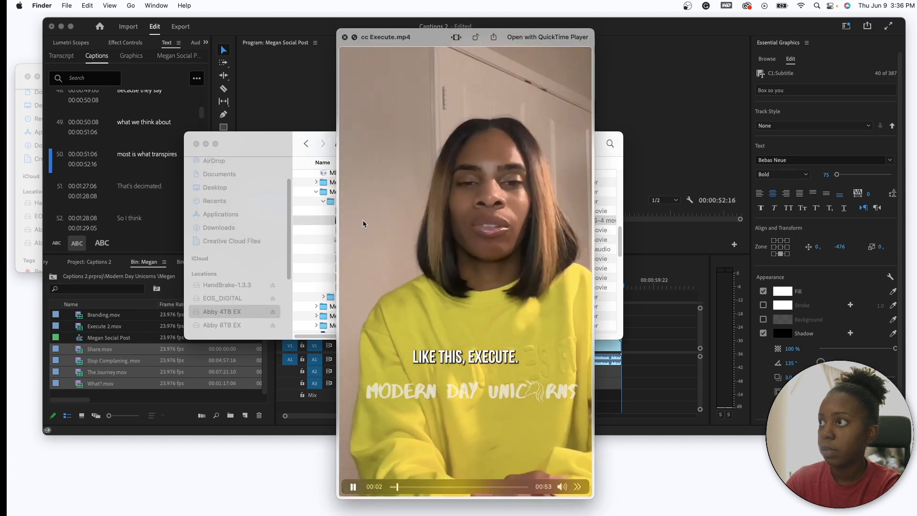
key(space)
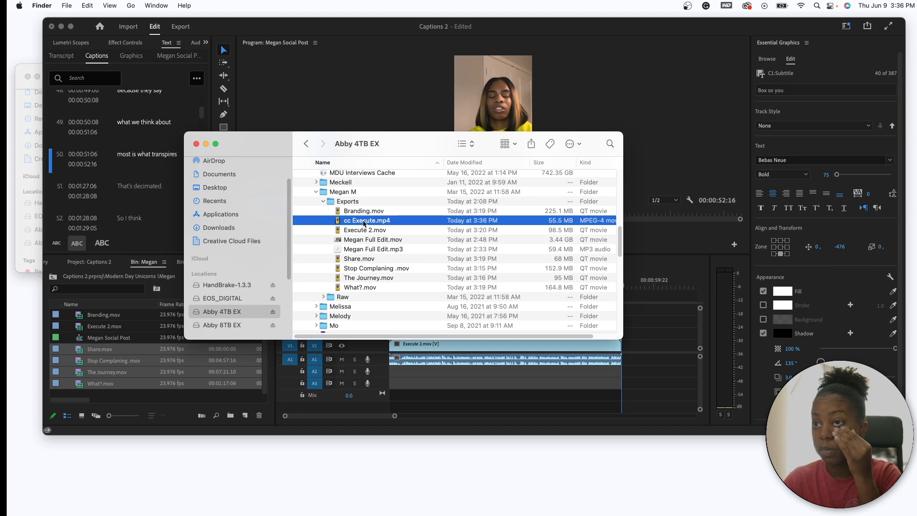